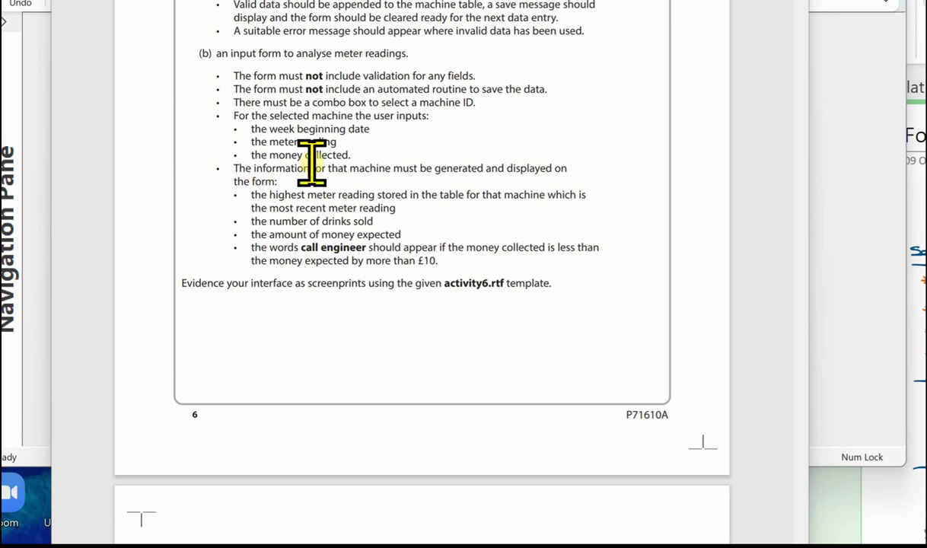
Review the Activity 6 requirements for the meter reading input form and the handwritten Form design 2 notes.
scroll(368, 160, up, 5)
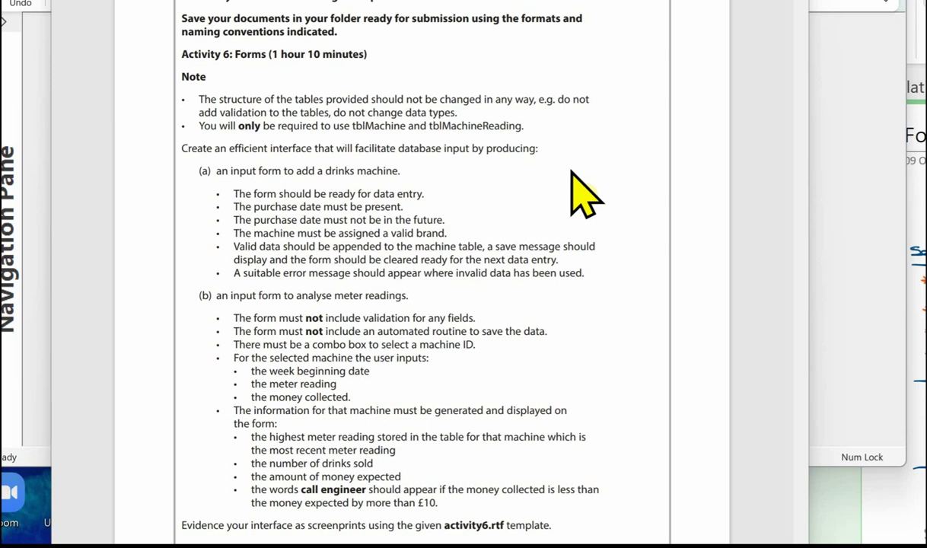
scroll(573, 166, down, 3)
scroll(573, 168, down, 4)
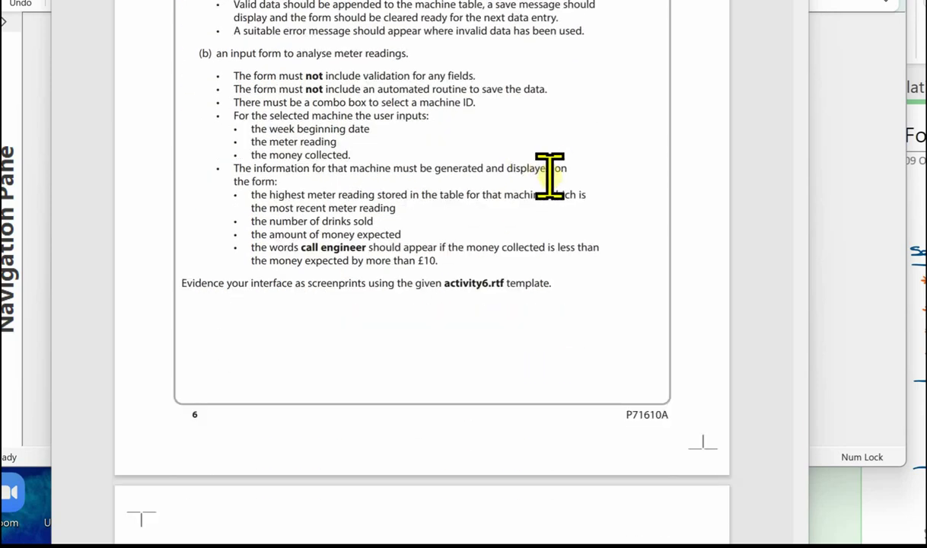
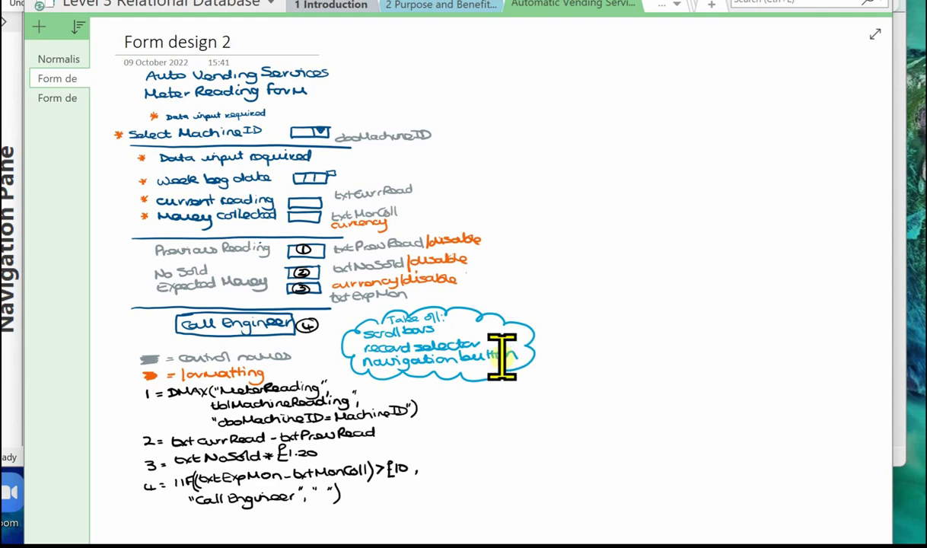
scroll(459, 320, down, 3)
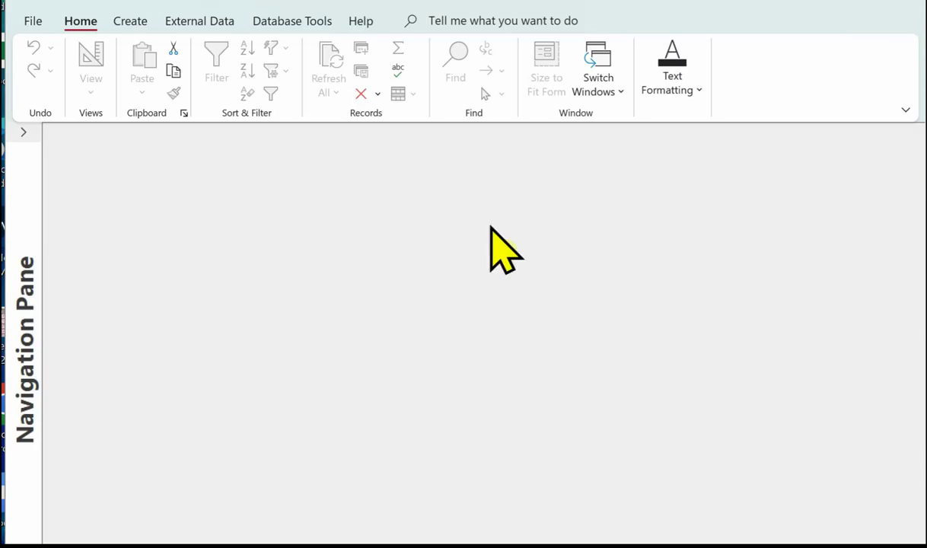
Create a new blank form in design view and save it as frmMeterReading.
click(135, 28)
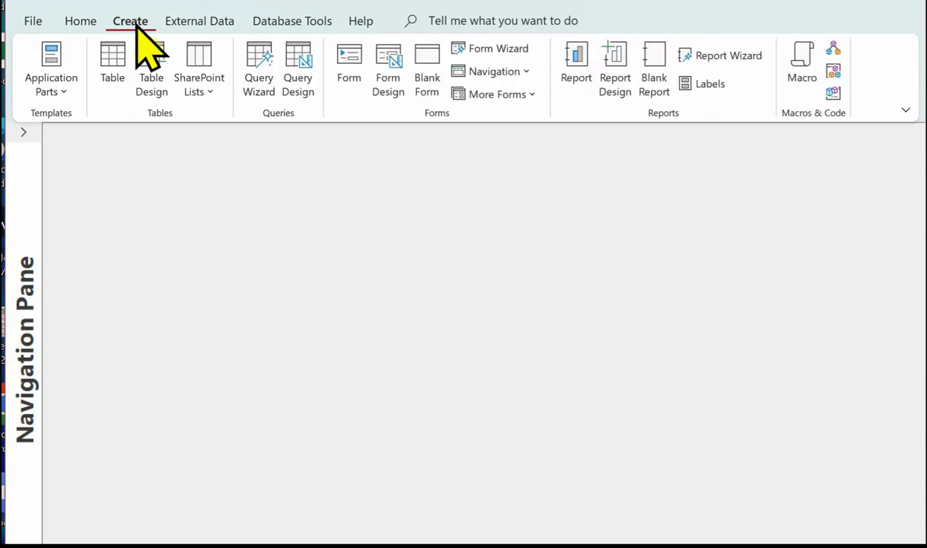
click(389, 84)
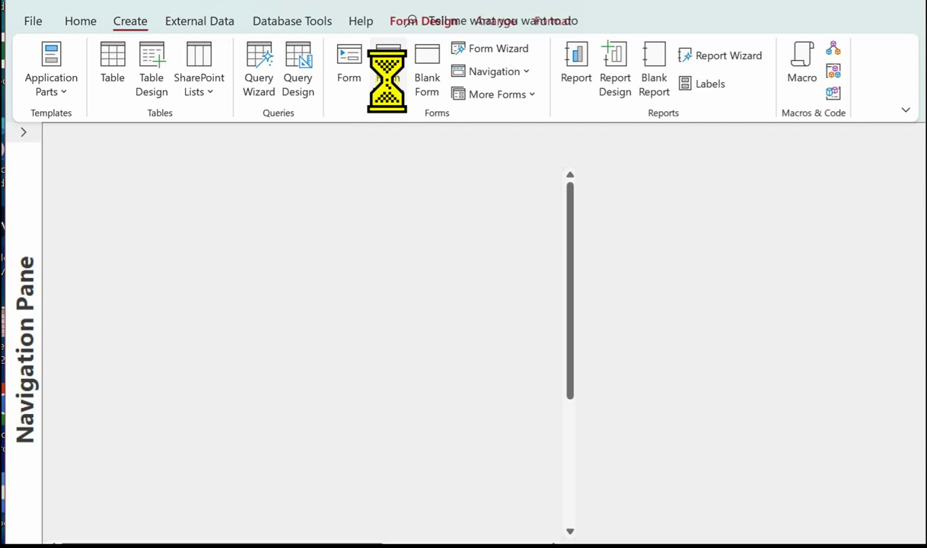
drag(275, 153, 281, 143)
right_click(187, 141)
click(233, 156)
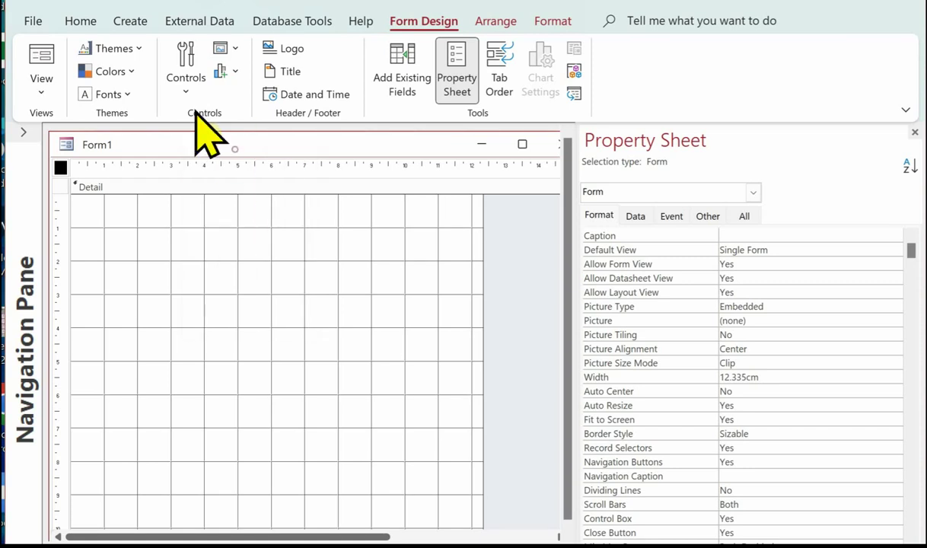
text(frm)
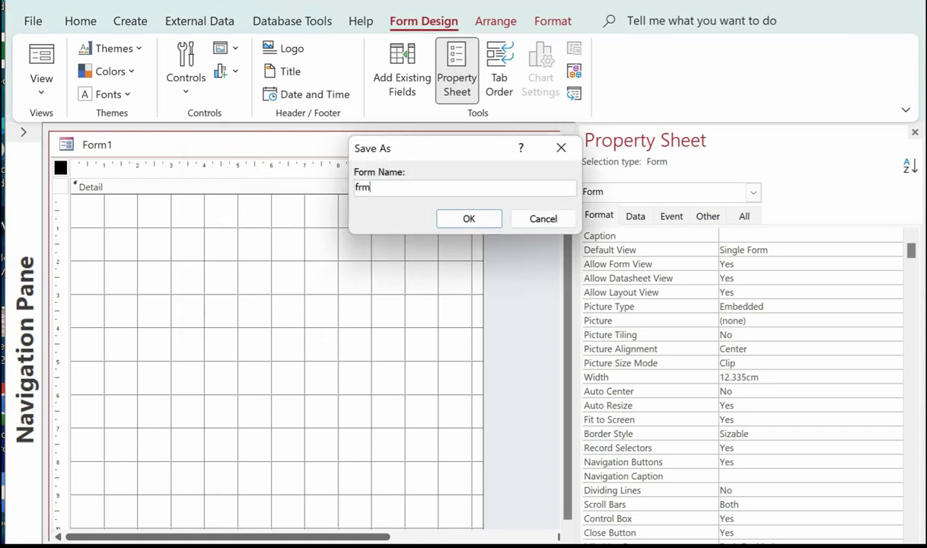
text(MeterReading)
key(Return)
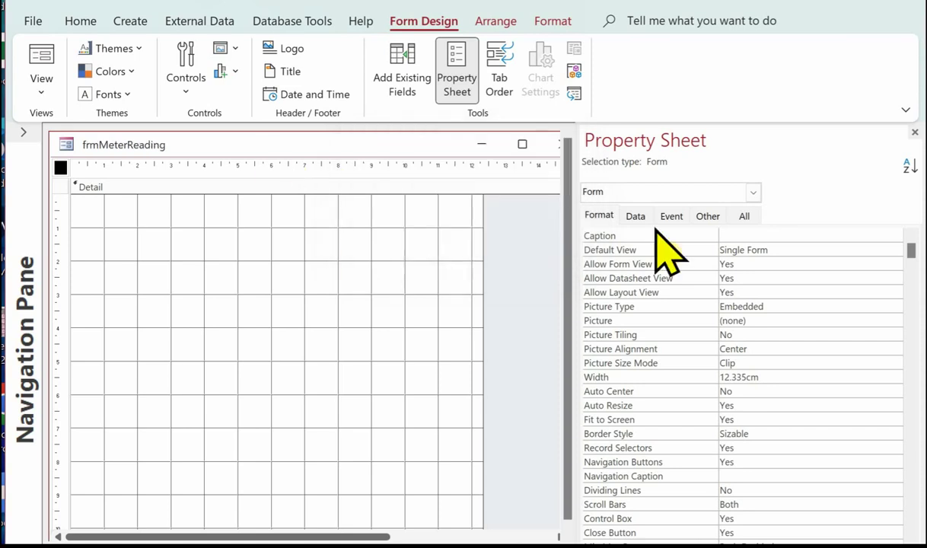
Set the form's caption to "Machine Meter Reading Form".
click(745, 215)
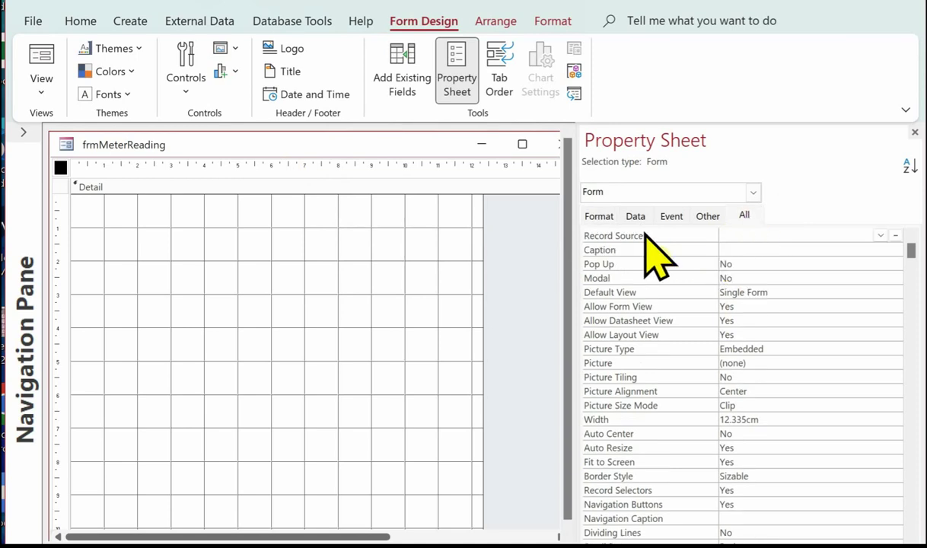
click(735, 250)
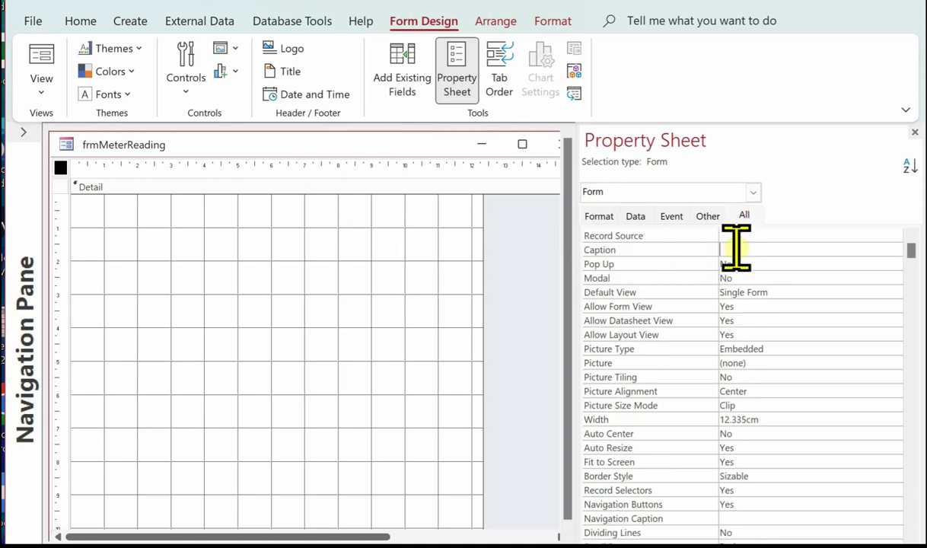
text(Machine Meter Reading Form)
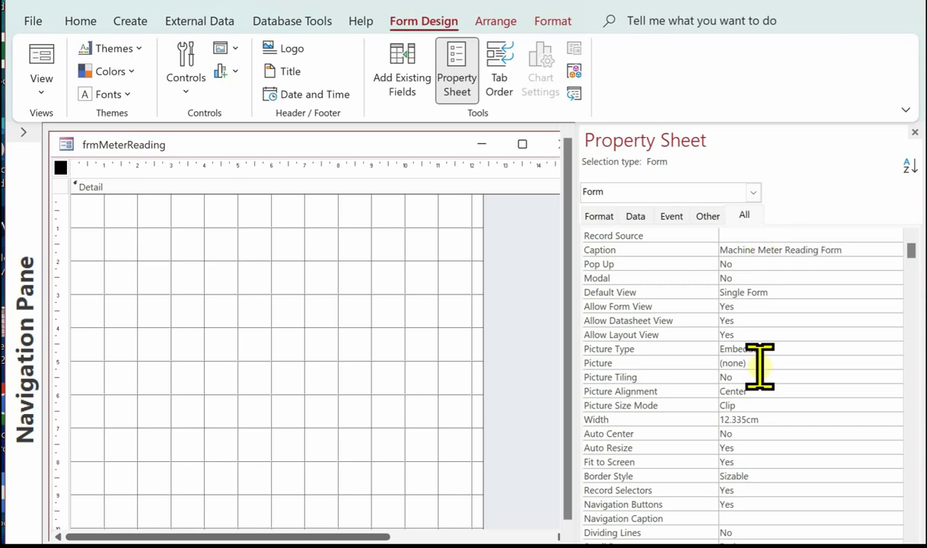
key(Return)
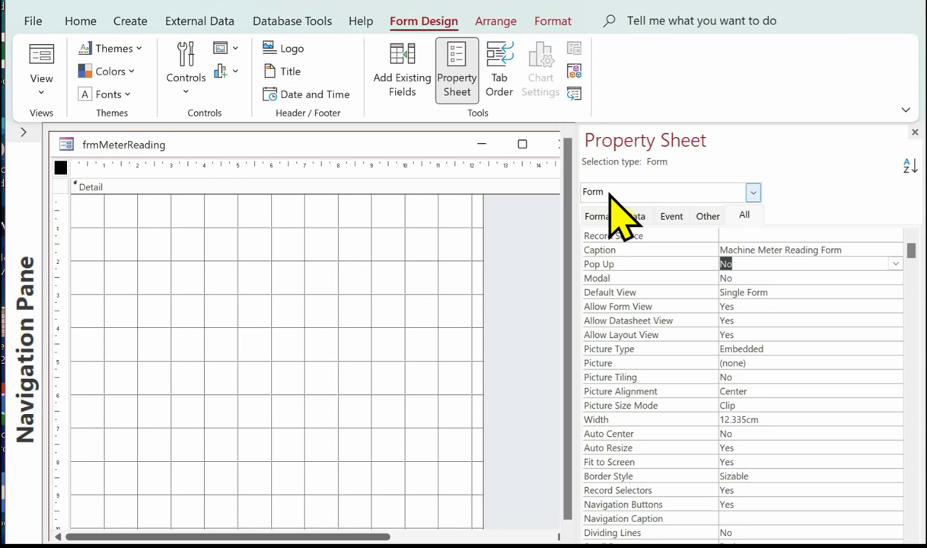
Sort the form's properties alphabetically and turn off its navigation buttons.
click(910, 166)
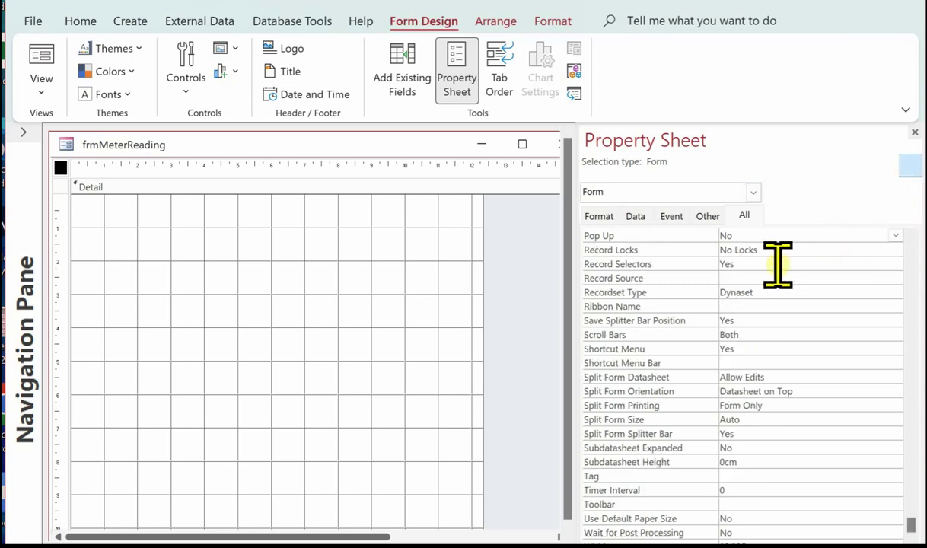
scroll(767, 268, up, 8)
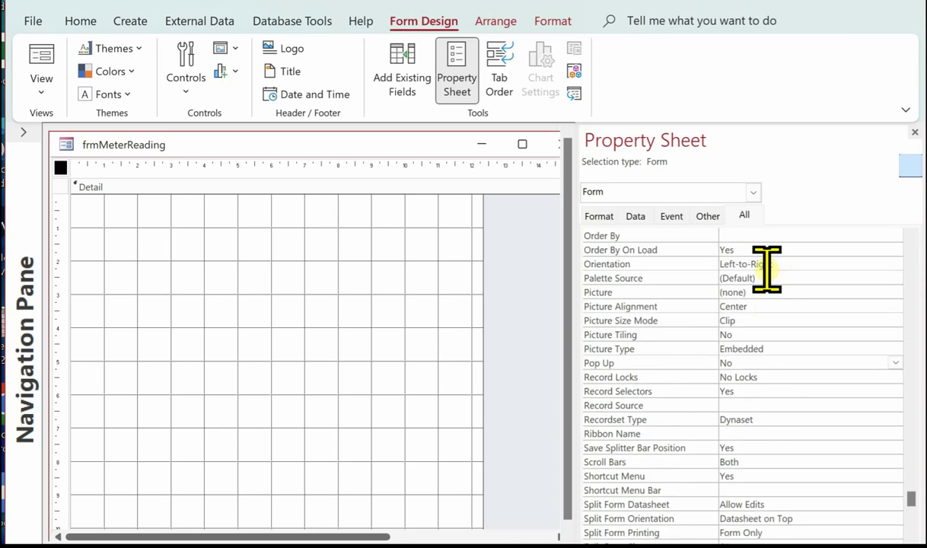
scroll(767, 268, up, 11)
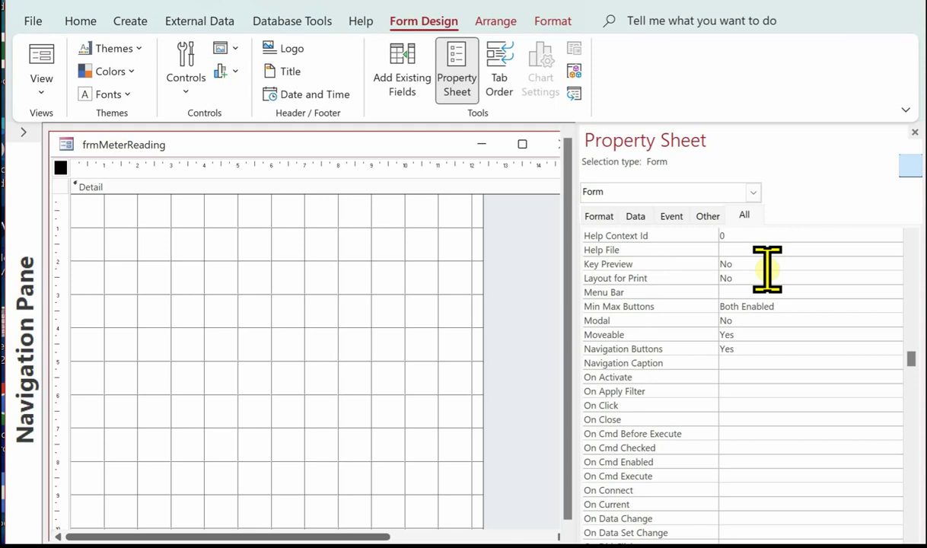
double_click(751, 346)
Set the form's Record Selectors to No and its Scroll Bars to Neither.
scroll(779, 312, down, 6)
scroll(778, 312, down, 7)
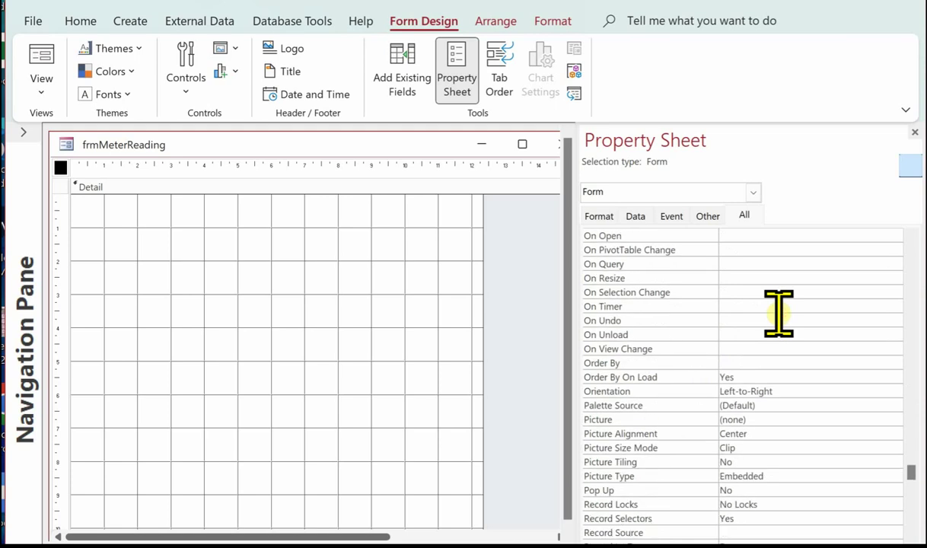
scroll(778, 312, down, 1)
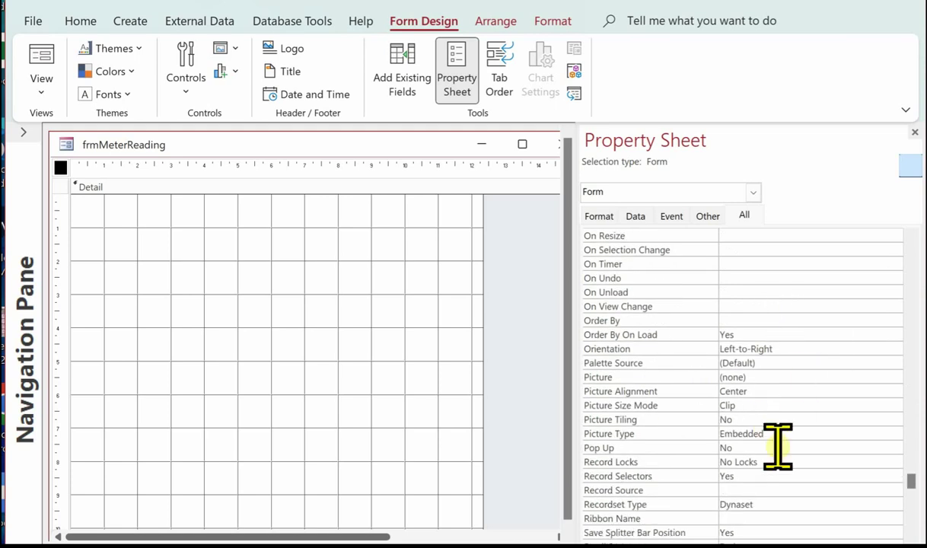
double_click(751, 478)
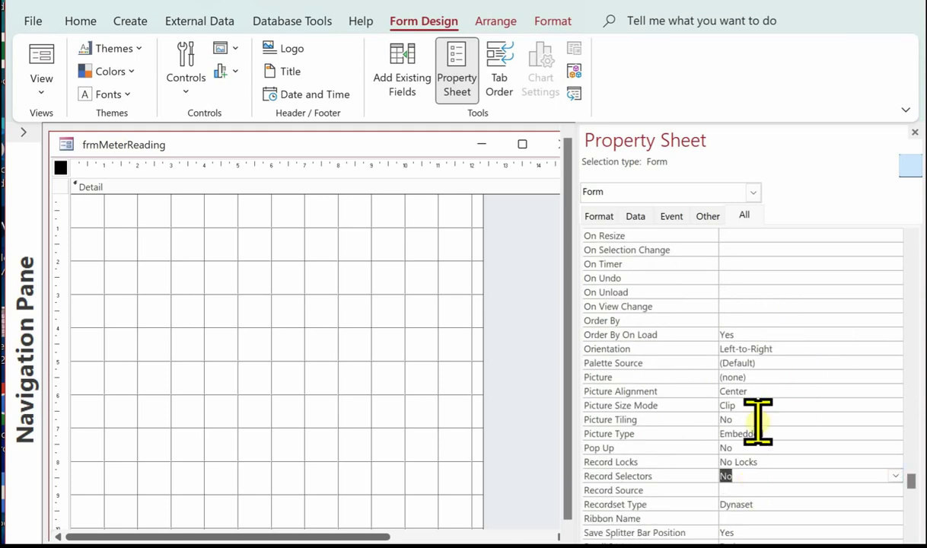
scroll(742, 376, down, 1)
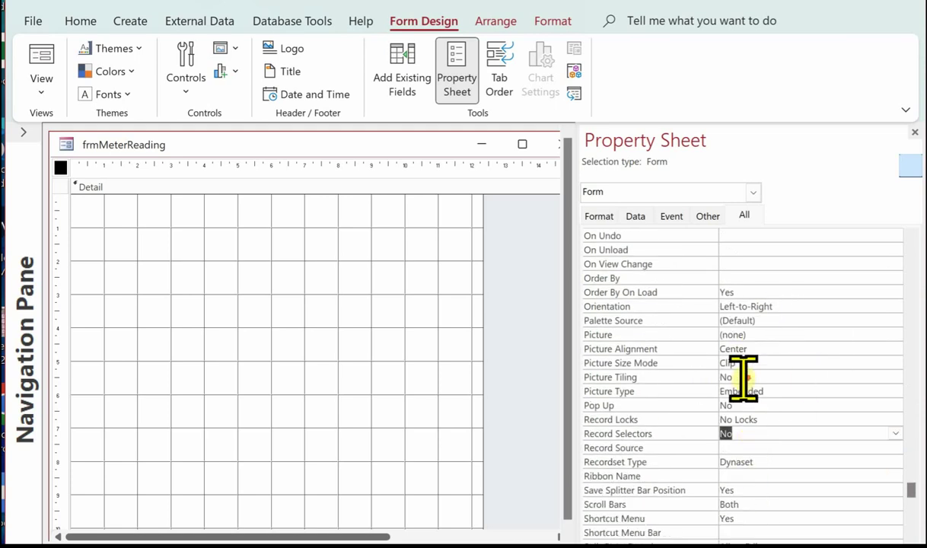
click(749, 502)
double_click(749, 502)
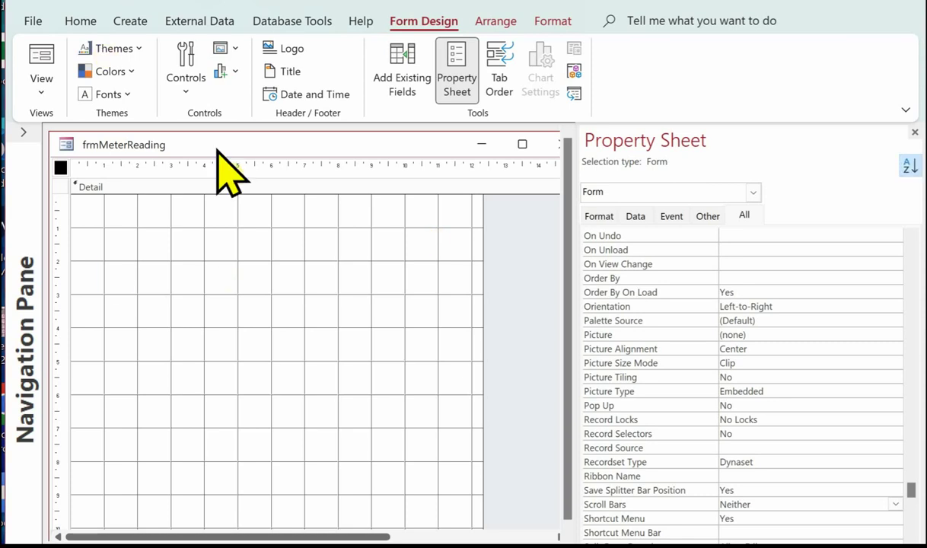
Add a label about 11 cm wide and 1 cm high at the top of the Detail section reading "Auto Vending Services".
click(188, 86)
click(255, 120)
drag(97, 200, 466, 232)
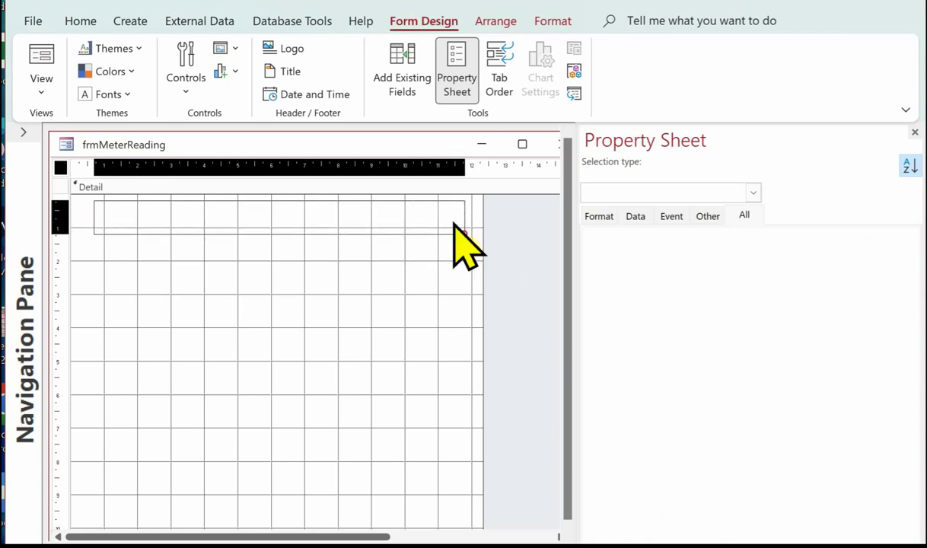
text(A)
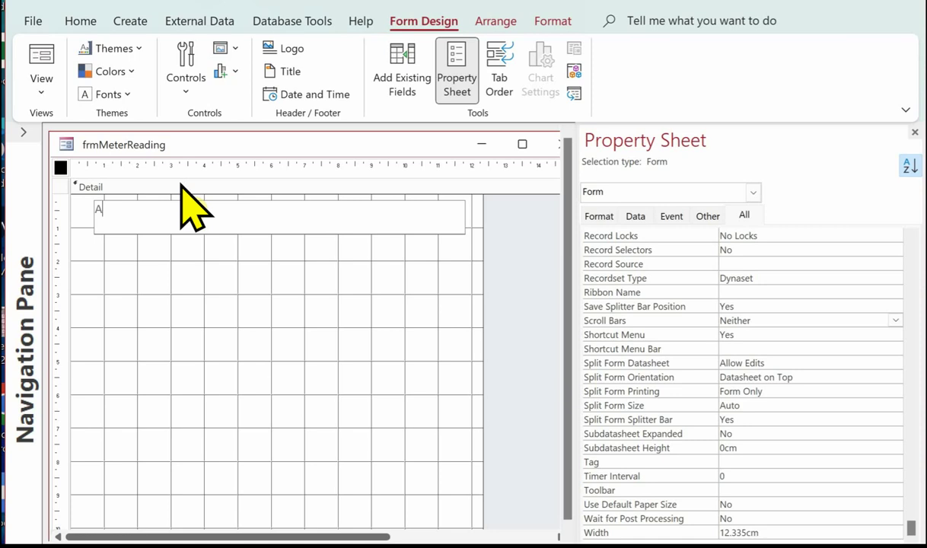
text(uto Vending Se)
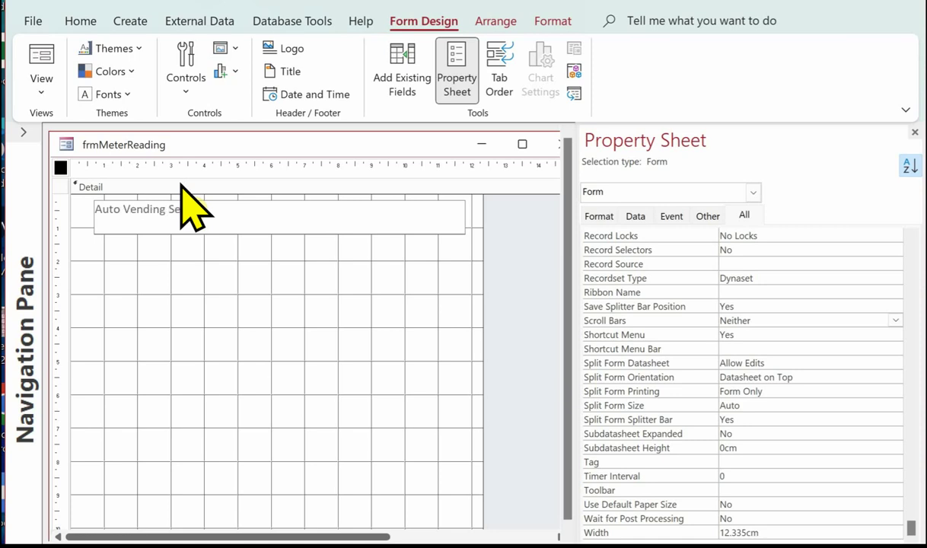
text(es)
click(242, 267)
Format the "Auto Vending Services" label as bold, 18 pt, centred text in the theme colour Accent 1, Darker 25%.
click(228, 213)
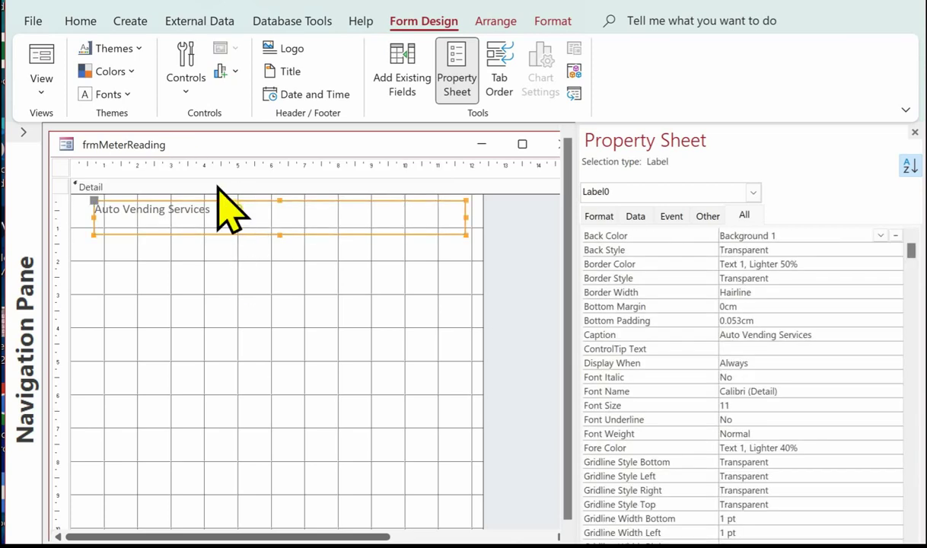
click(551, 21)
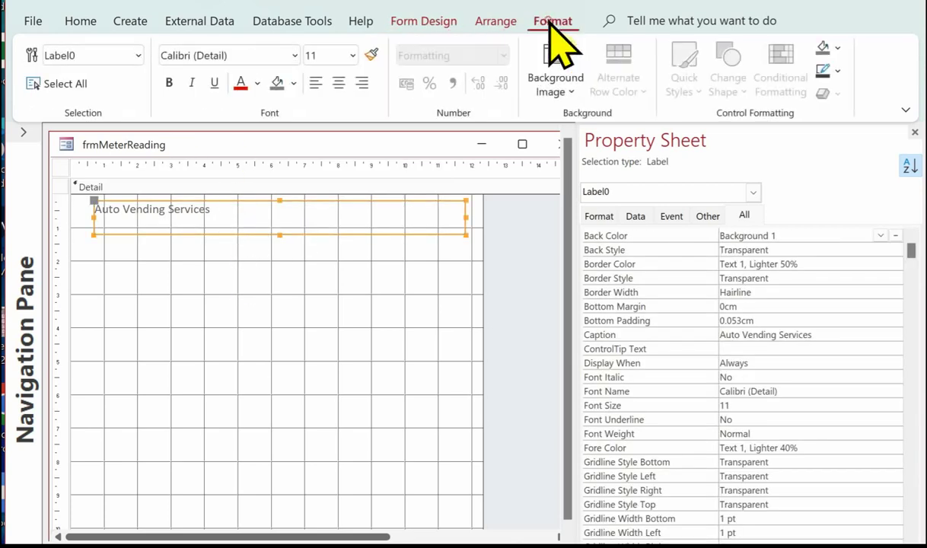
click(257, 83)
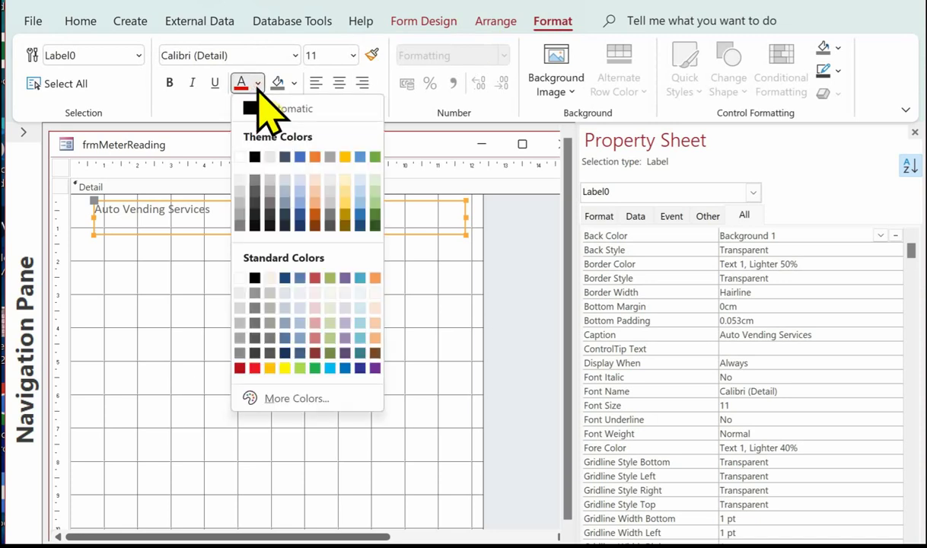
click(300, 215)
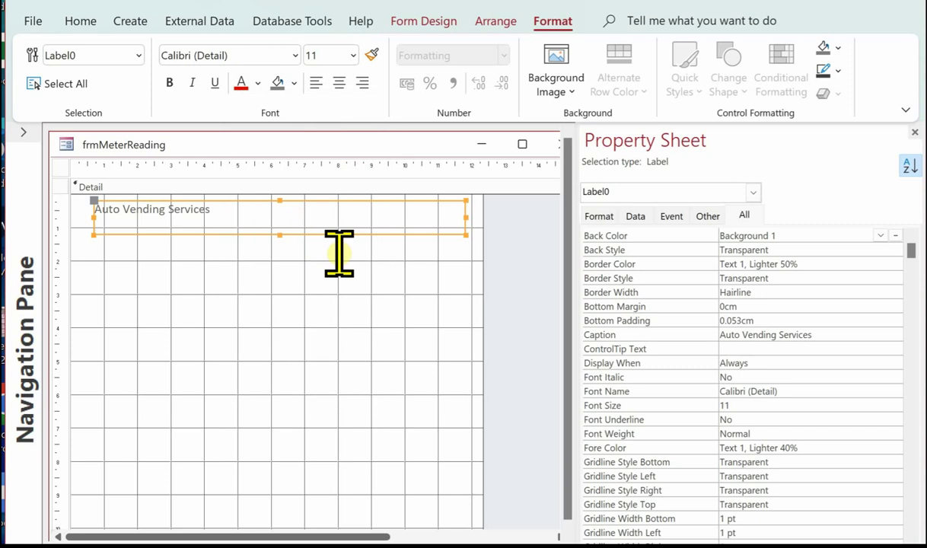
click(169, 82)
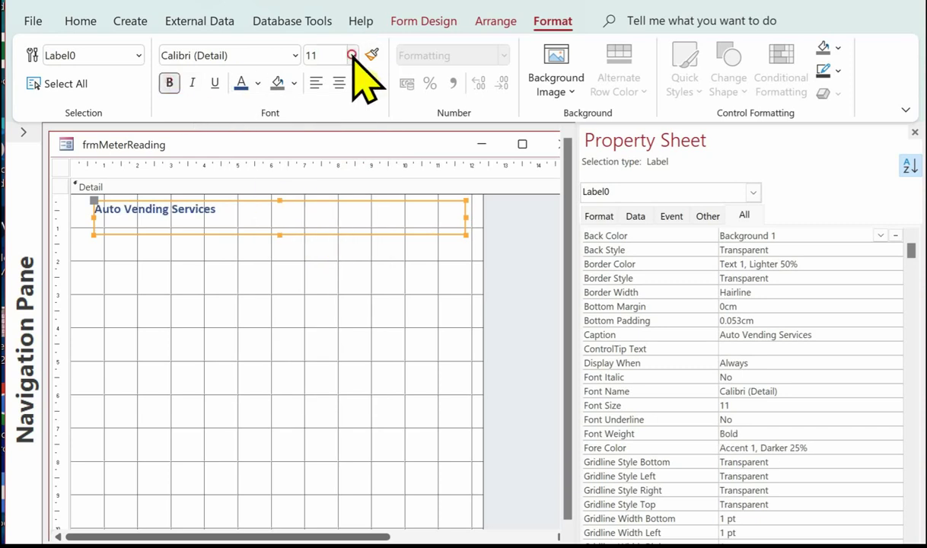
click(353, 55)
click(329, 226)
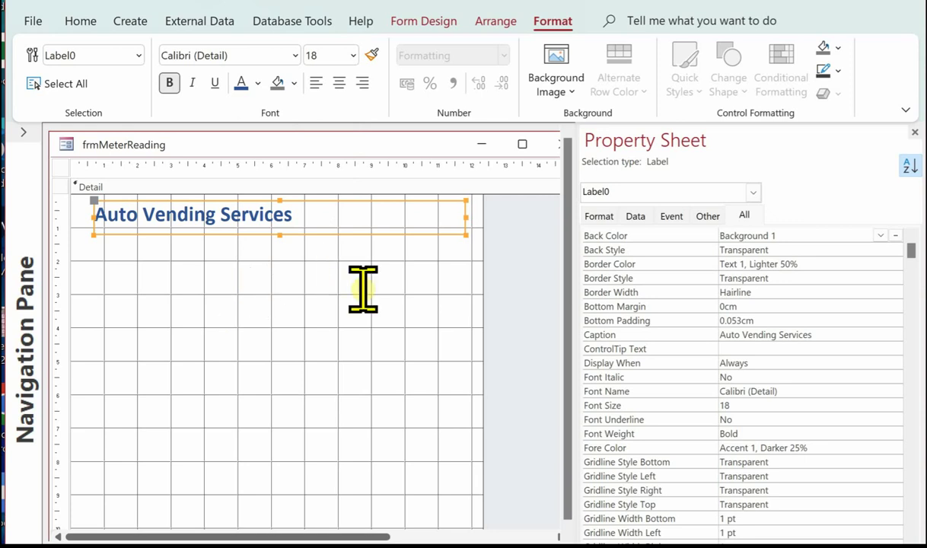
click(339, 83)
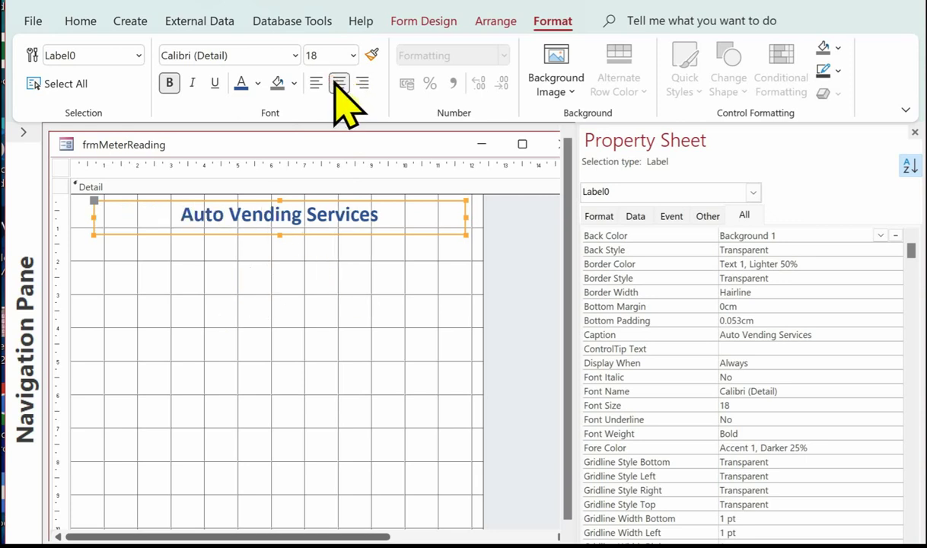
Add a label about 11 cm wide reading "Machine Meter Reading Form" directly below the title label and select it.
click(423, 22)
click(183, 83)
click(255, 118)
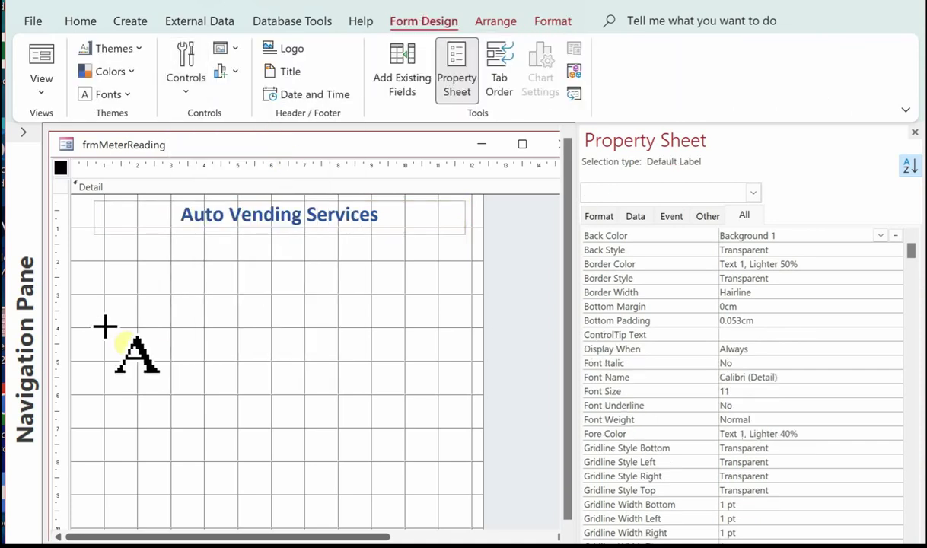
drag(94, 238, 348, 274)
drag(262, 268, 465, 261)
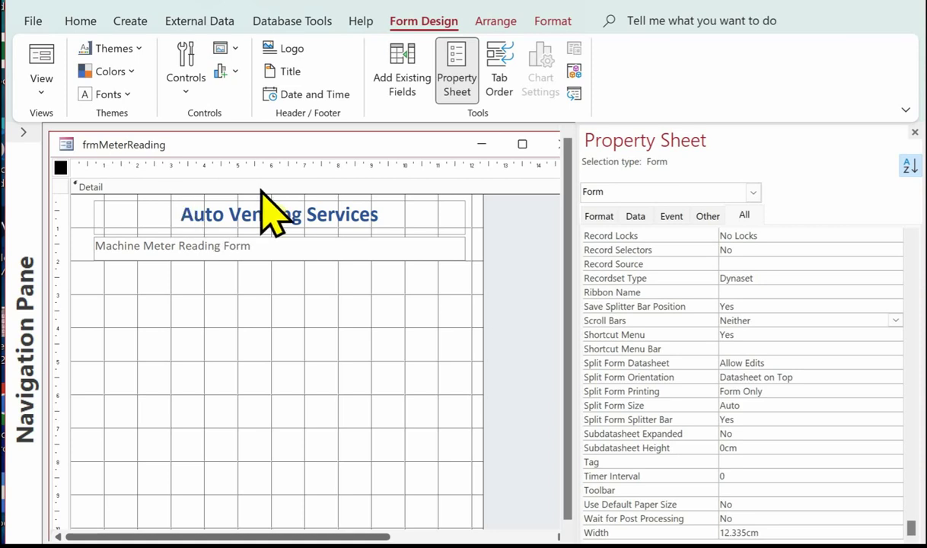
click(232, 295)
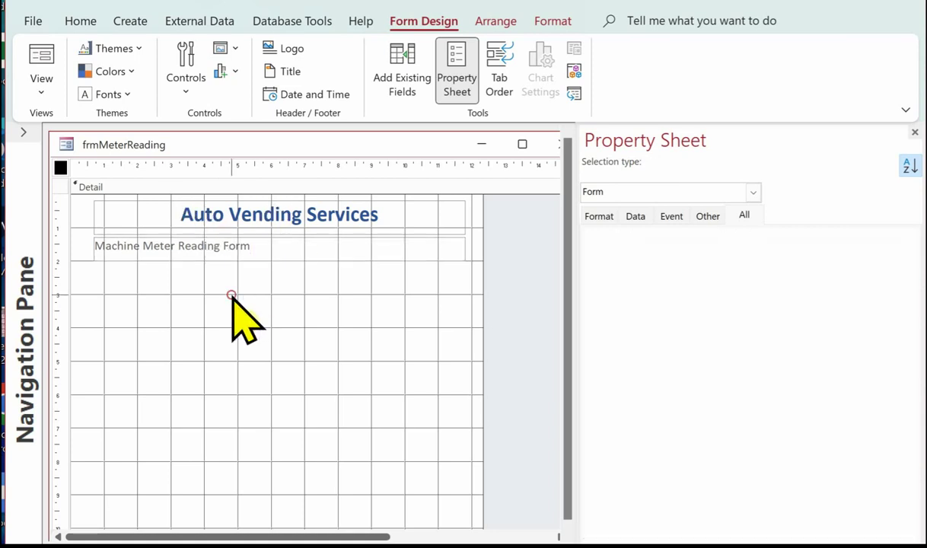
click(213, 245)
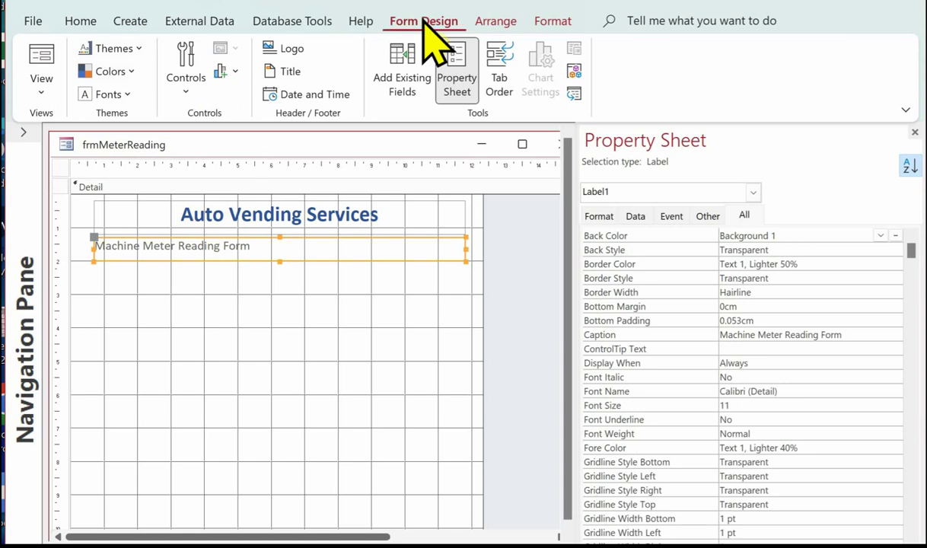
Format the "Machine Meter Reading Form" label as bold, 12 pt, centred text in the theme colour Accent 1, Darker 25%.
click(553, 22)
click(238, 79)
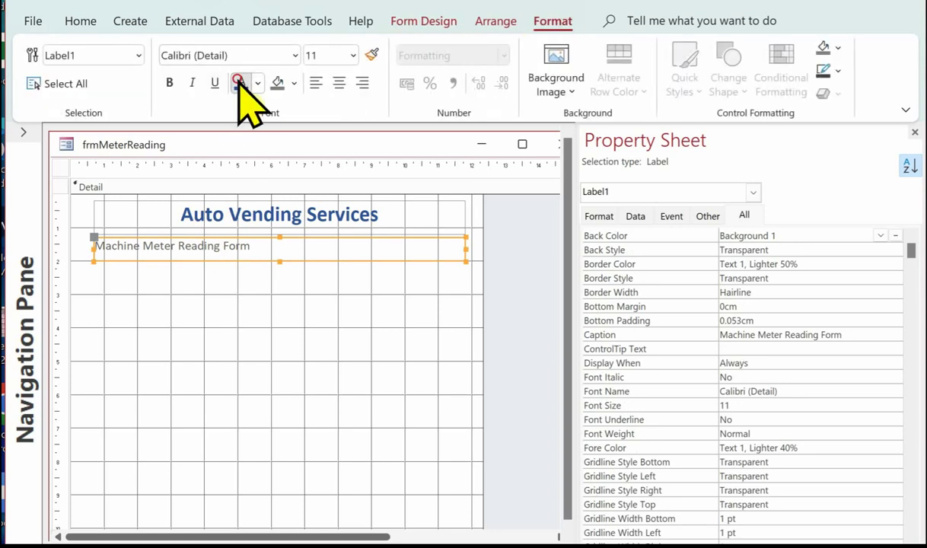
click(338, 84)
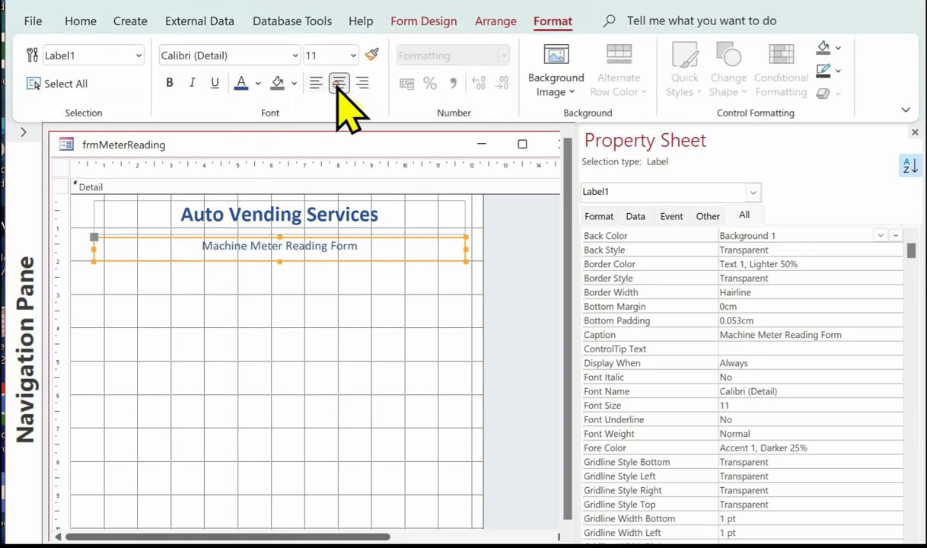
click(169, 84)
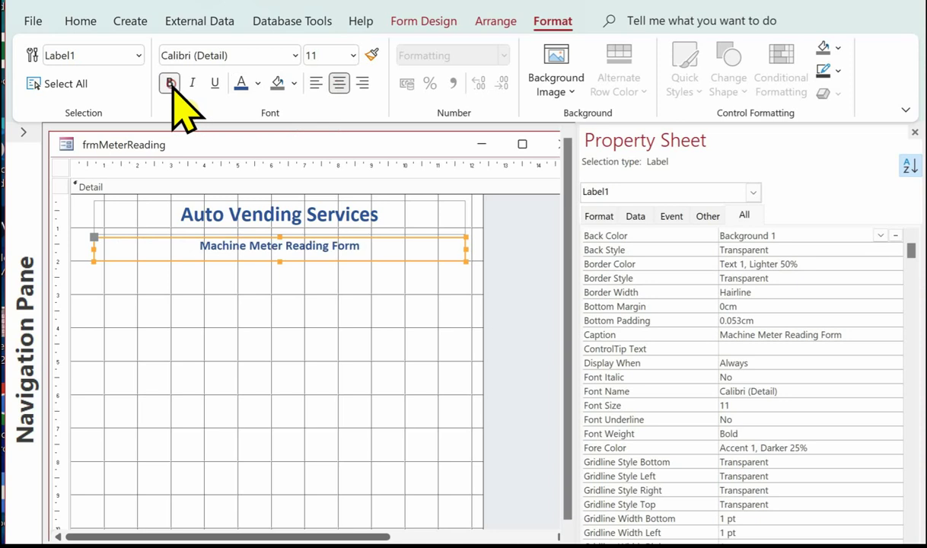
click(352, 56)
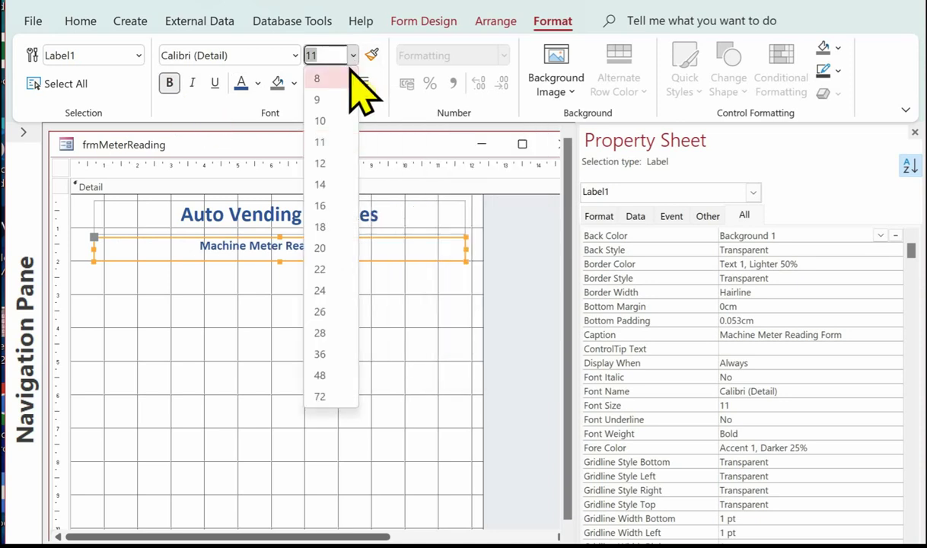
click(332, 159)
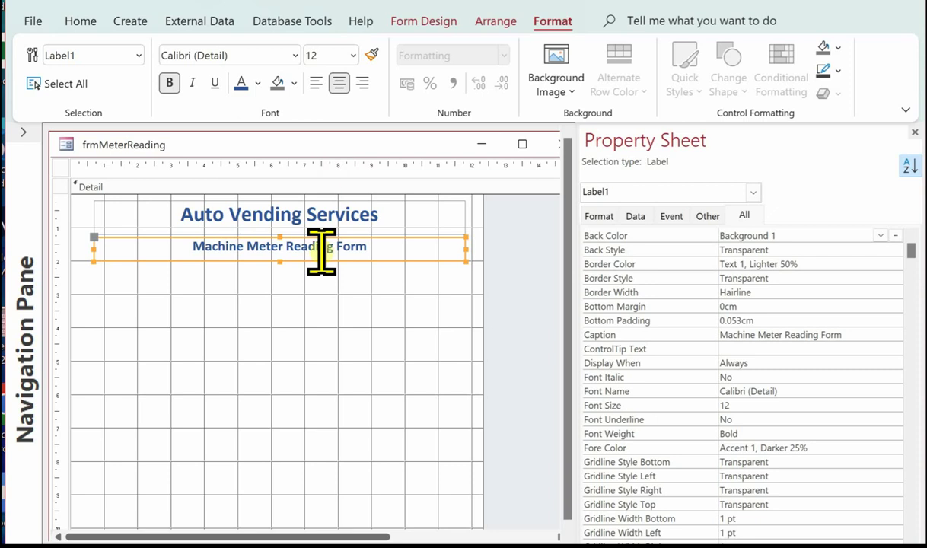
click(283, 314)
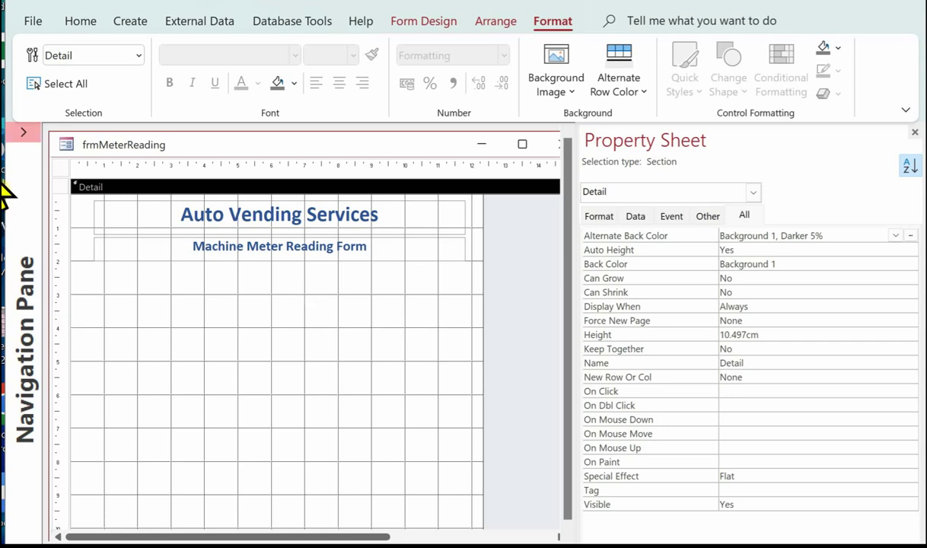
Add a small label about 1 cm wide containing "*" below the subtitle, near the 2 cm mark of the horizontal ruler.
click(421, 21)
click(187, 91)
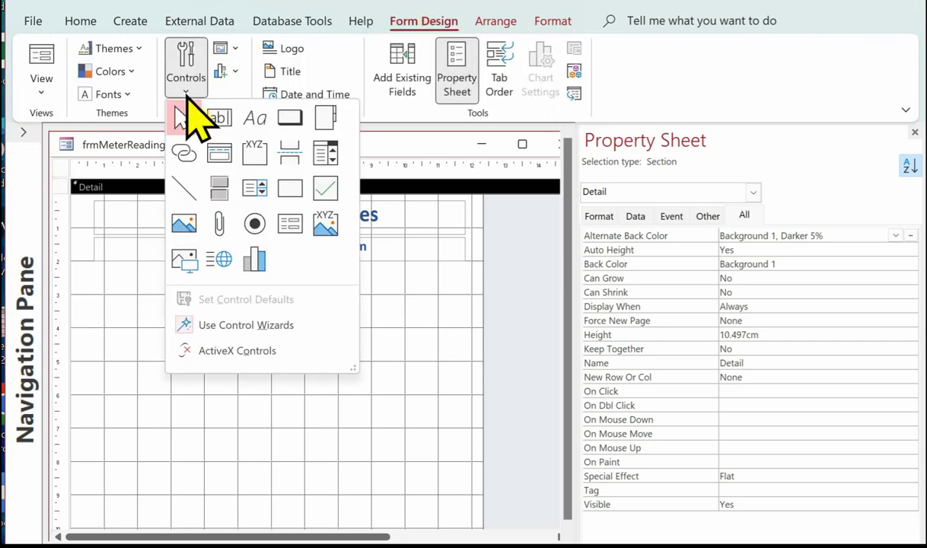
click(255, 118)
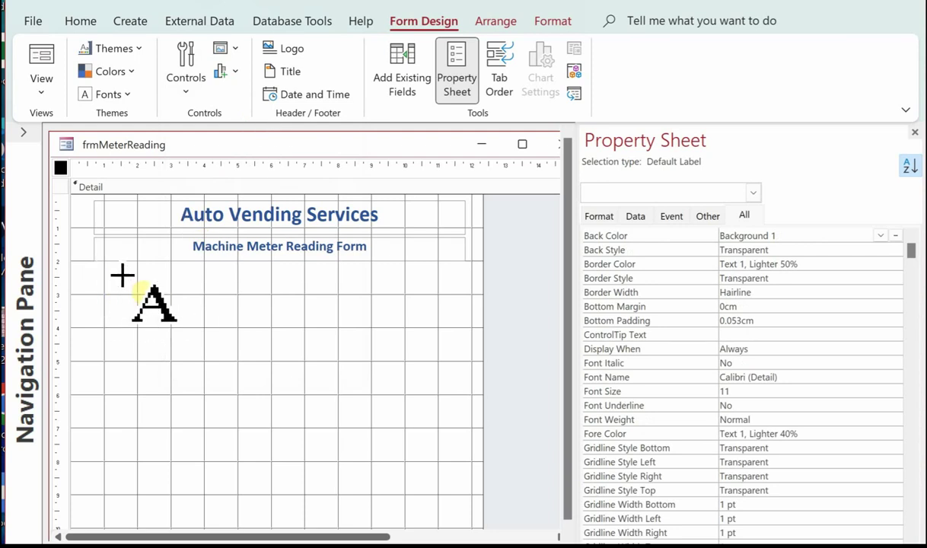
mouse_move(139, 268)
mouse_down()
mouse_move(178, 267)
mouse_move(167, 283)
mouse_up()
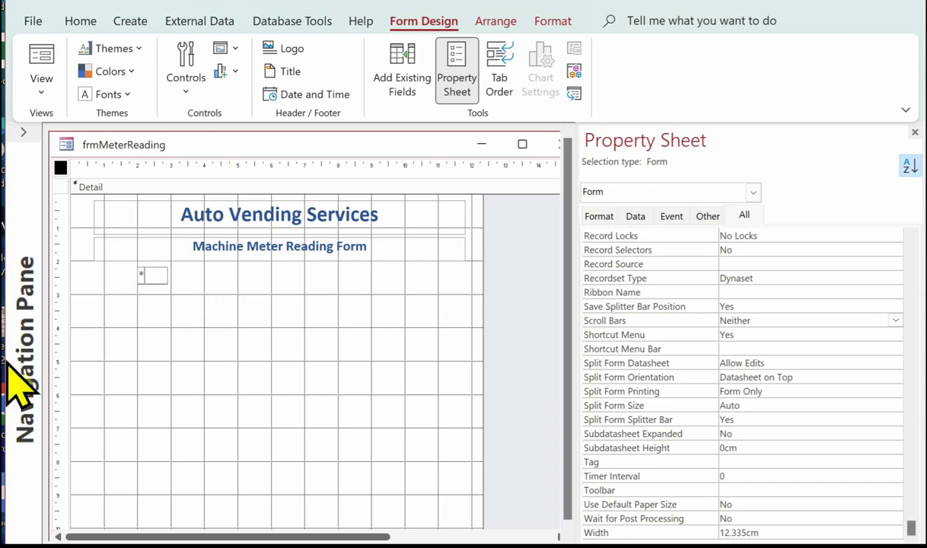
click(248, 329)
Format the "*" label as bold, 18 pt, standard red (#ED1C24) text and narrow it to about 0.6 cm.
click(155, 274)
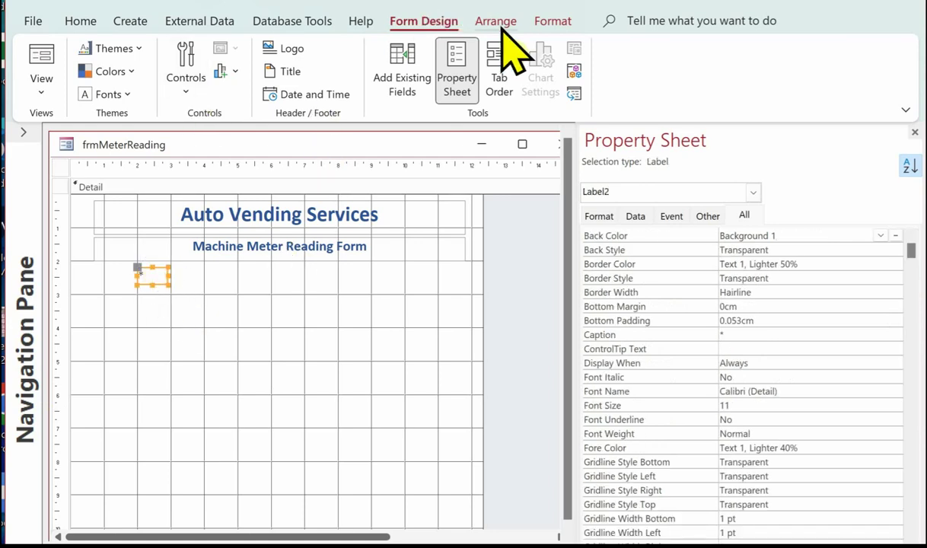
click(553, 26)
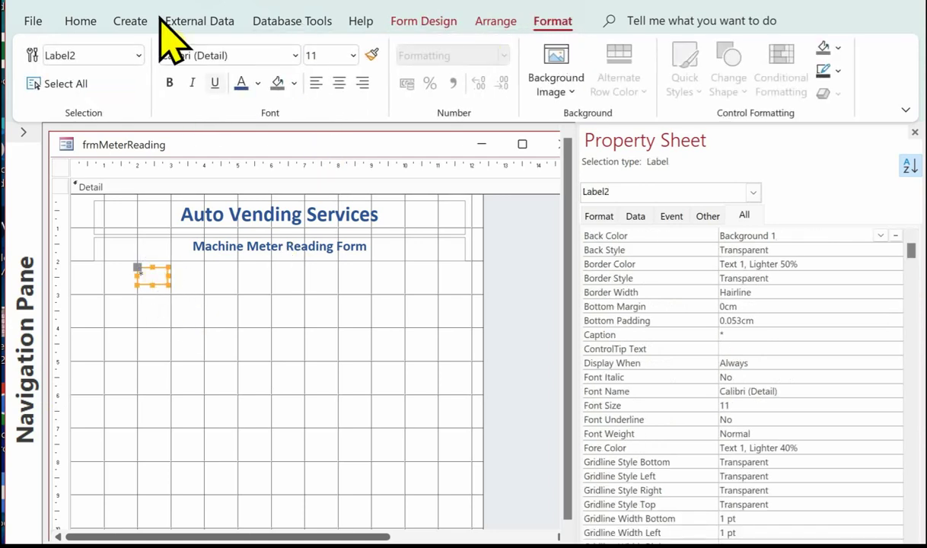
click(257, 82)
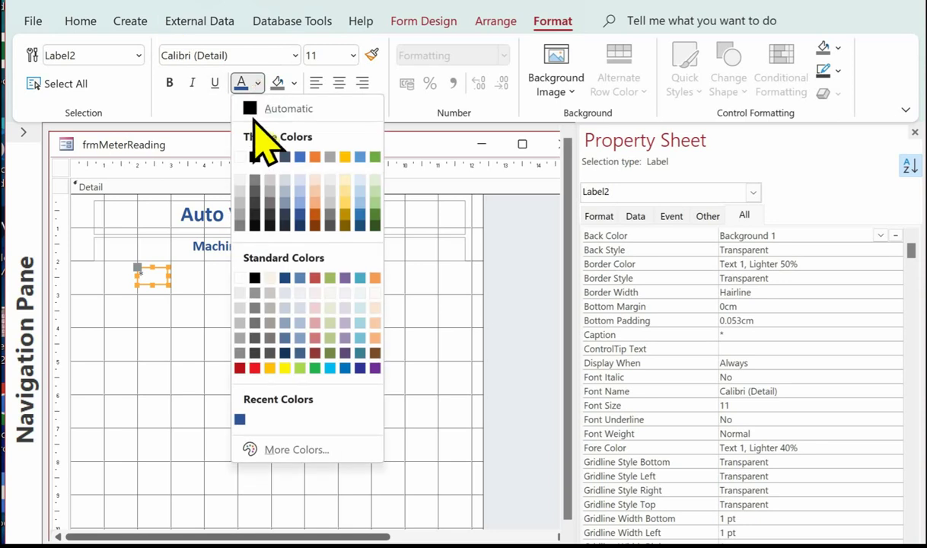
click(254, 368)
click(169, 82)
click(352, 54)
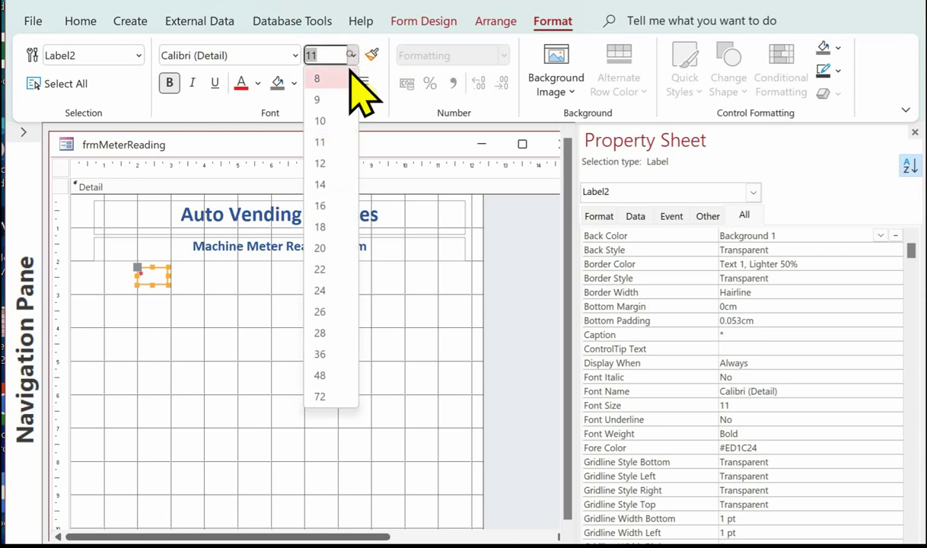
click(326, 222)
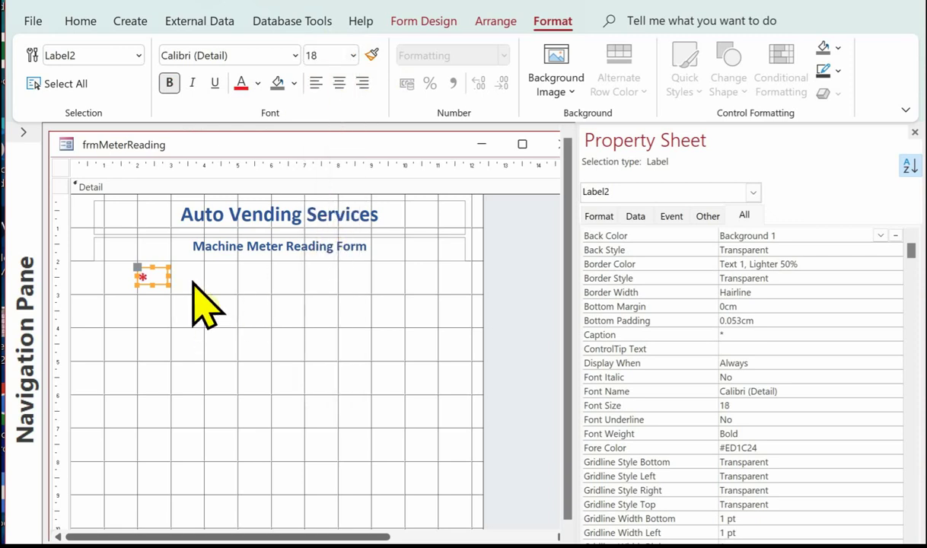
drag(169, 276, 157, 275)
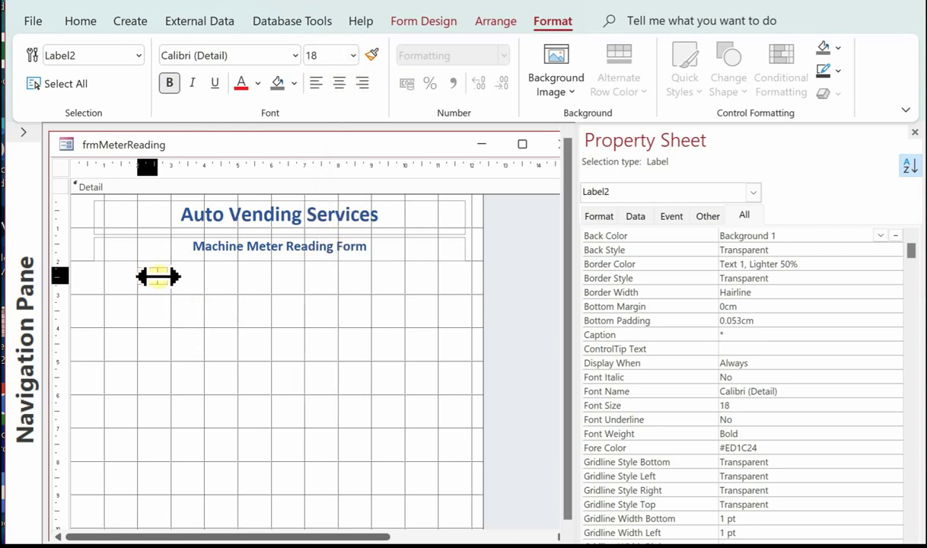
click(190, 276)
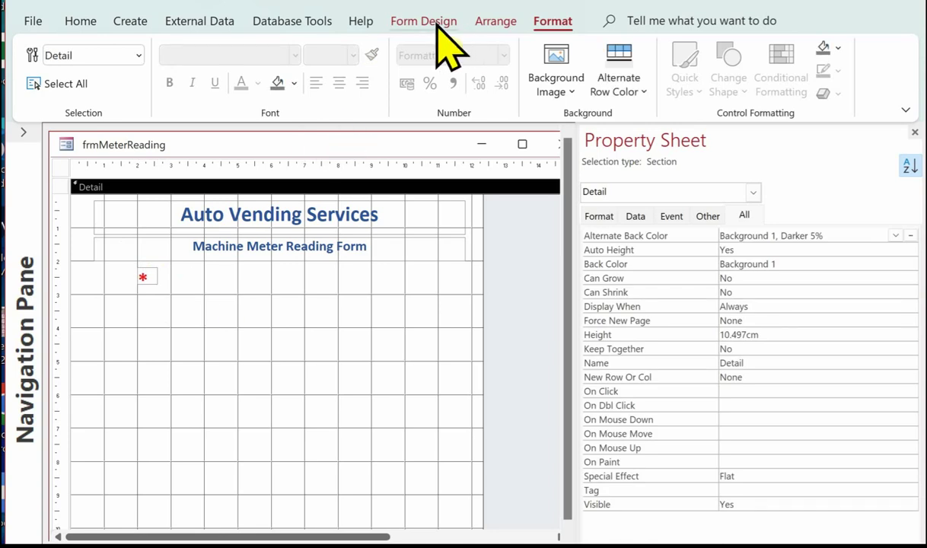
Add a label about 3.4 cm wide reading "Date input required" beside the red asterisk.
click(438, 25)
click(190, 93)
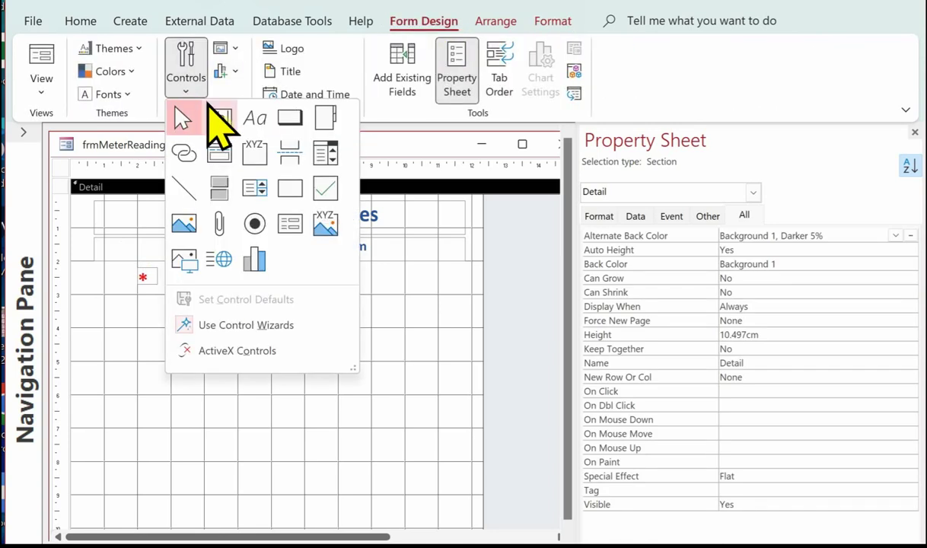
click(255, 118)
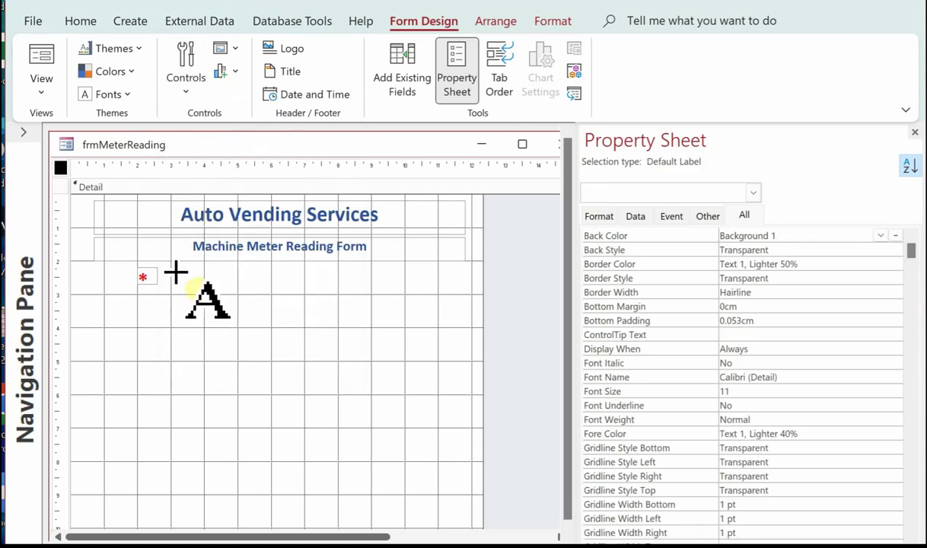
drag(174, 268, 289, 283)
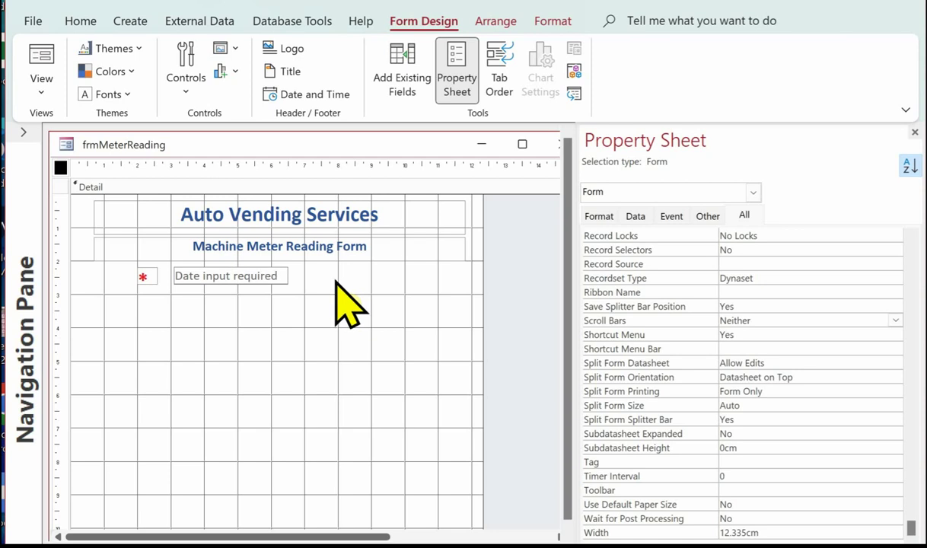
click(225, 318)
Set the font colour of the "Date input required" label to the theme colour Accent 1, Darker 25%.
click(232, 276)
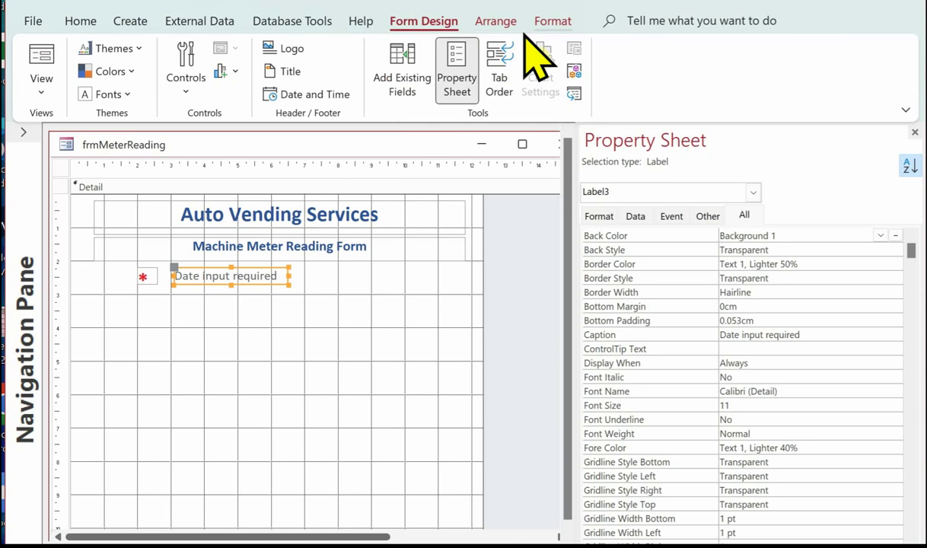
click(552, 21)
click(258, 84)
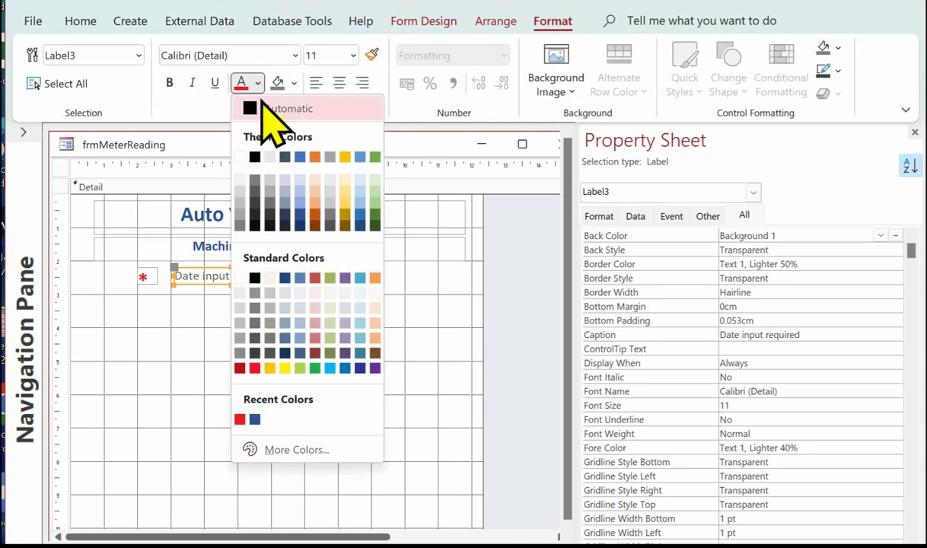
click(300, 216)
click(180, 294)
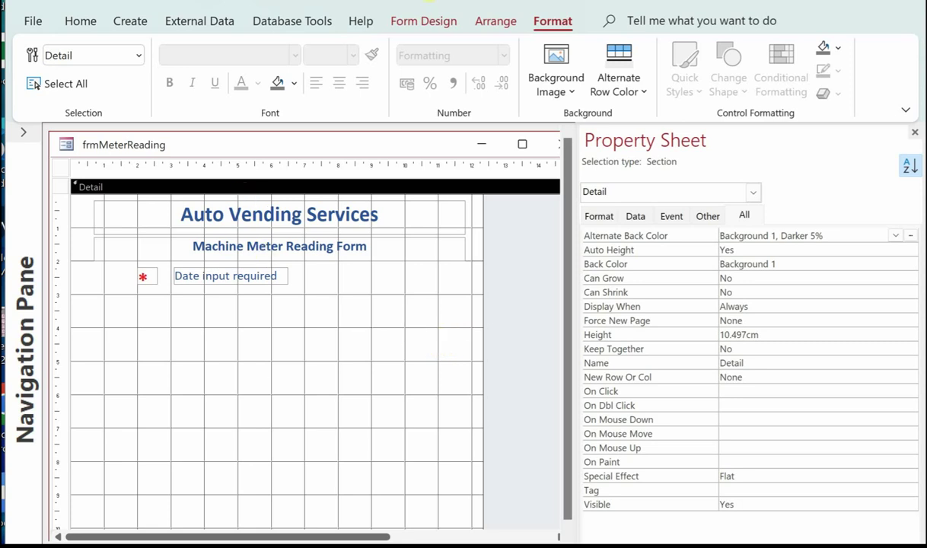
Draw a combo box about 2.6 cm wide below the "Date input required" label, about 3 cm down the Detail section.
click(428, 23)
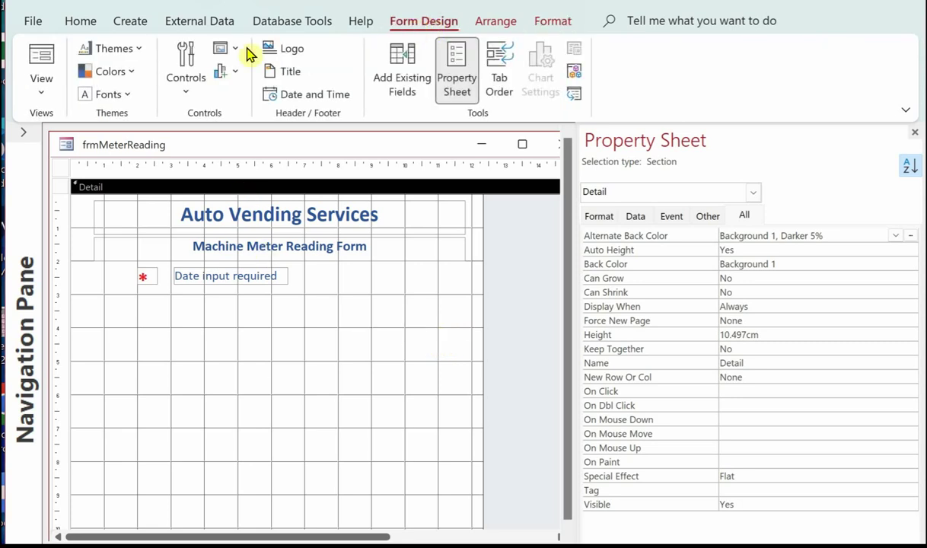
click(189, 93)
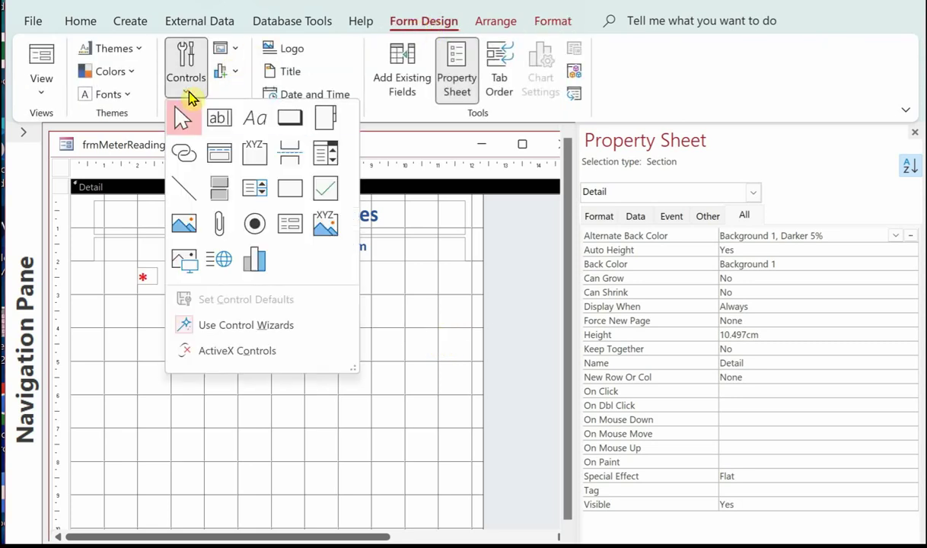
click(322, 155)
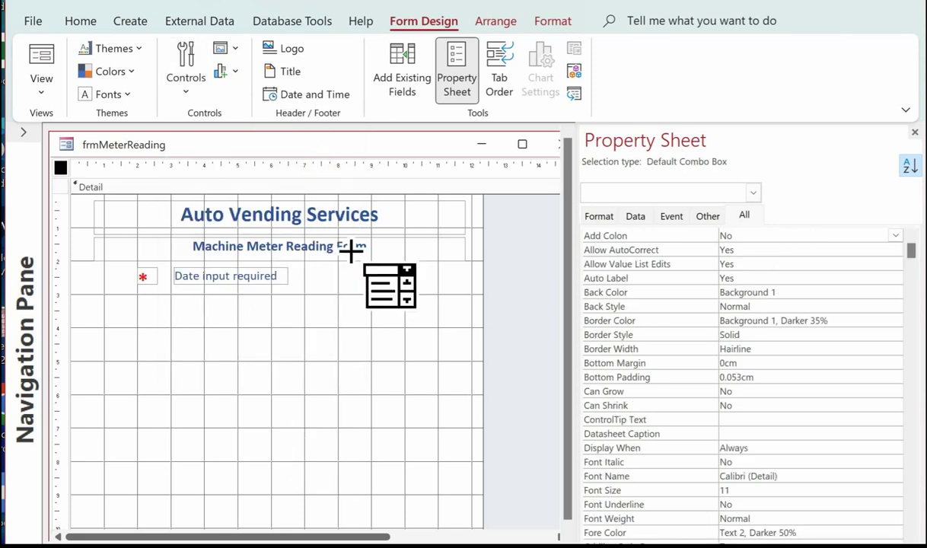
drag(285, 294, 372, 311)
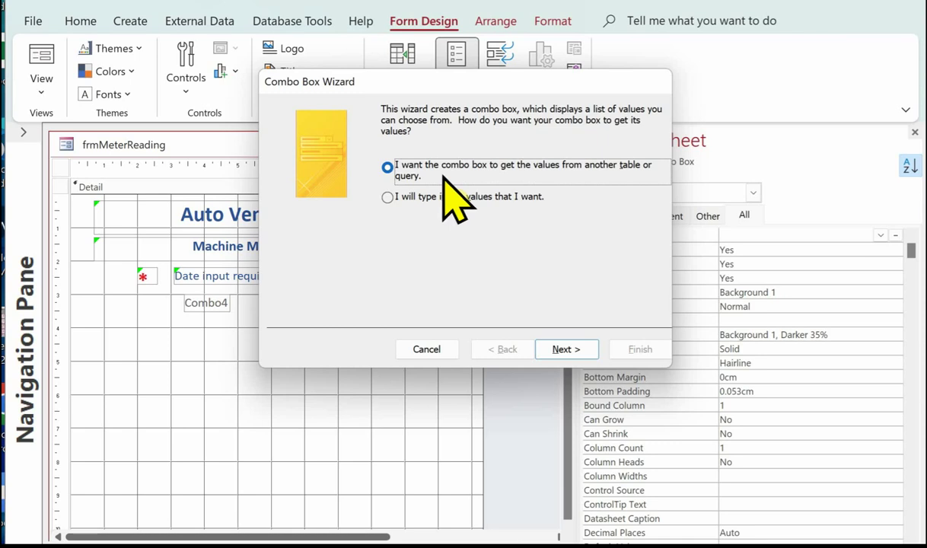
Base the combo box on the MachineID field of the table tblMachine, without sorting, with default column width and the label MachineID.
click(563, 349)
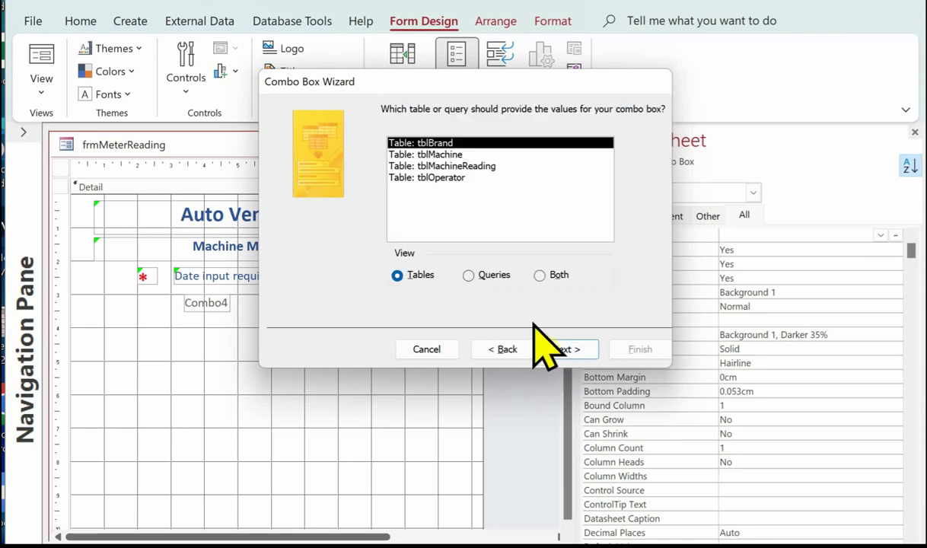
click(431, 153)
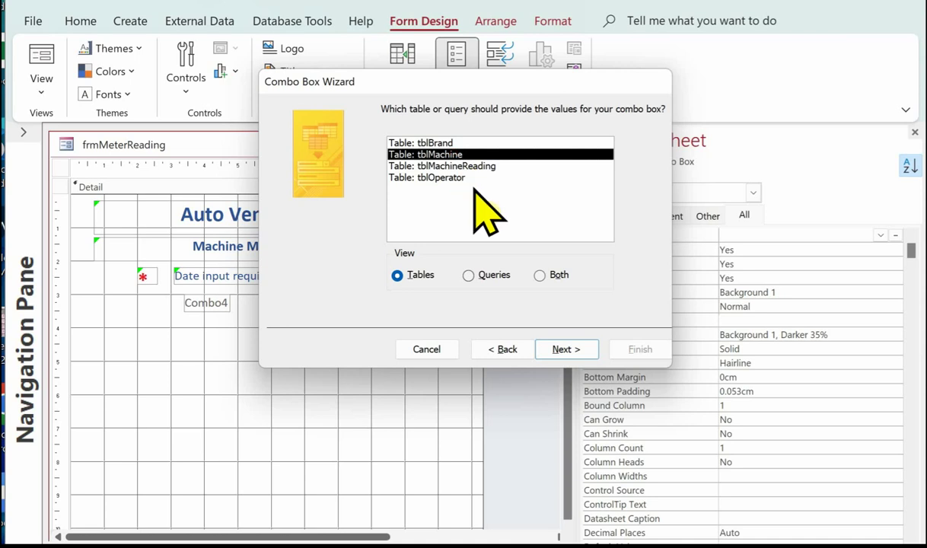
click(554, 348)
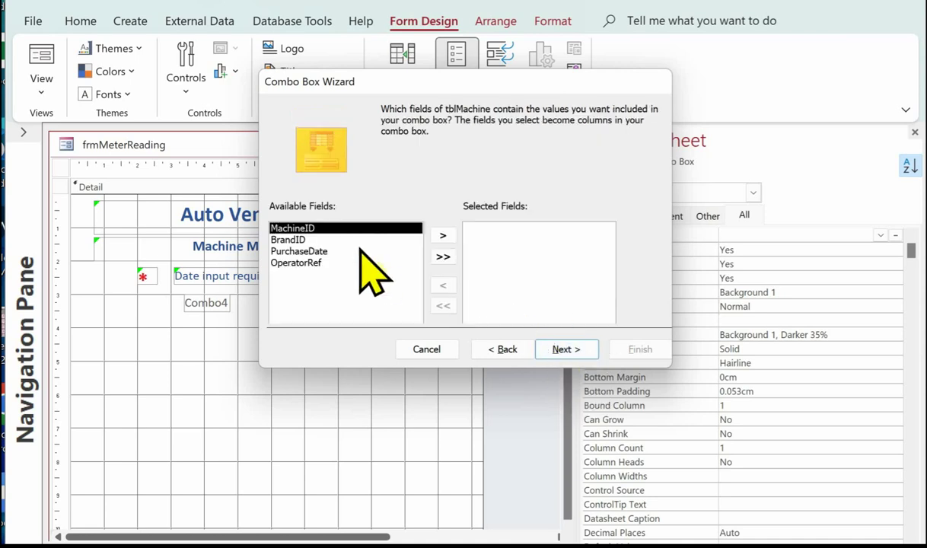
click(443, 235)
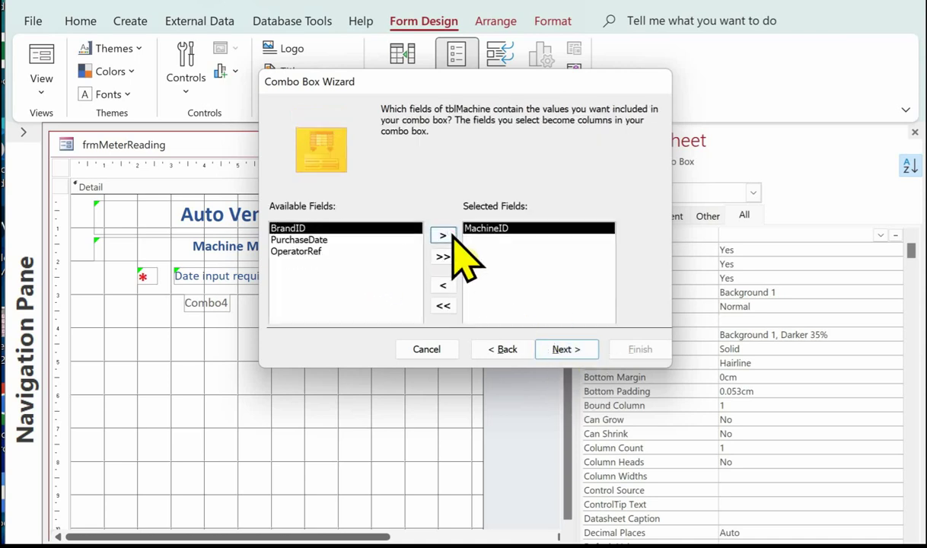
click(577, 350)
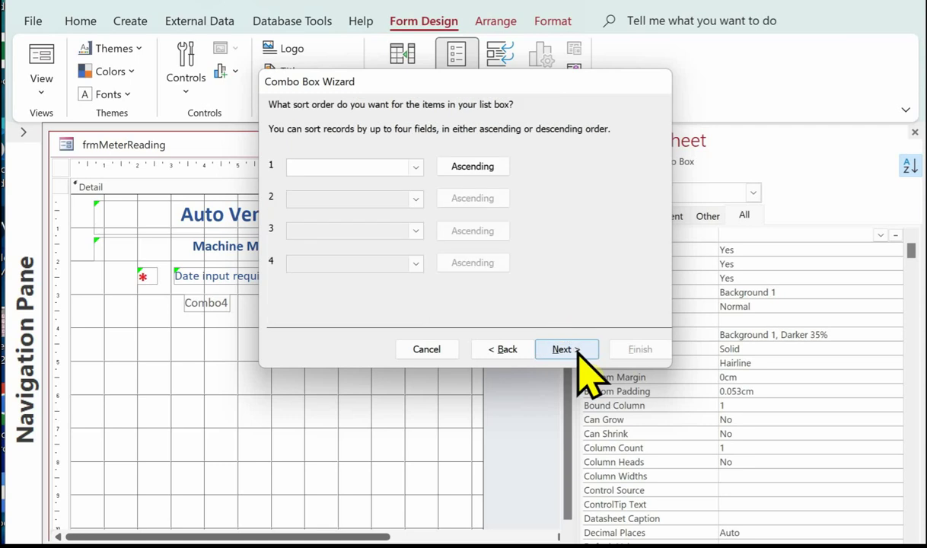
click(567, 349)
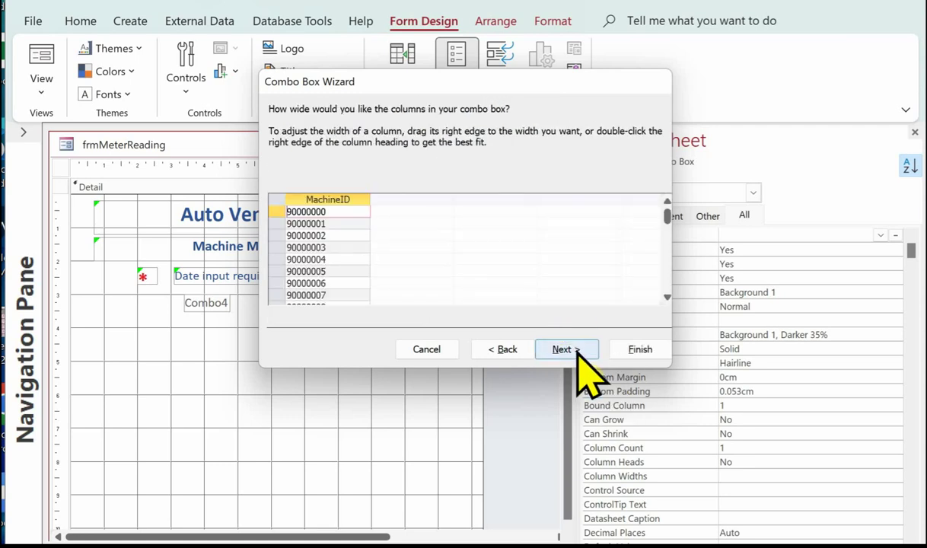
click(577, 351)
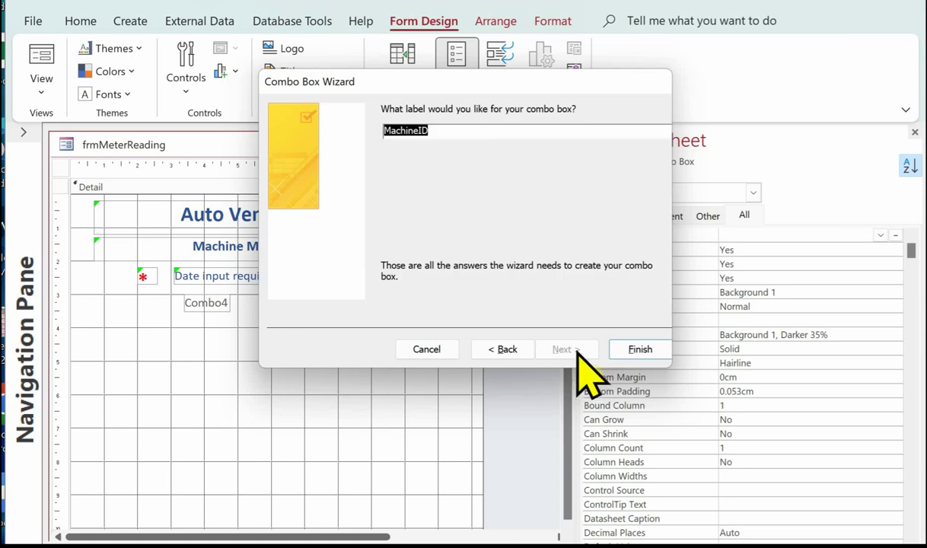
click(625, 352)
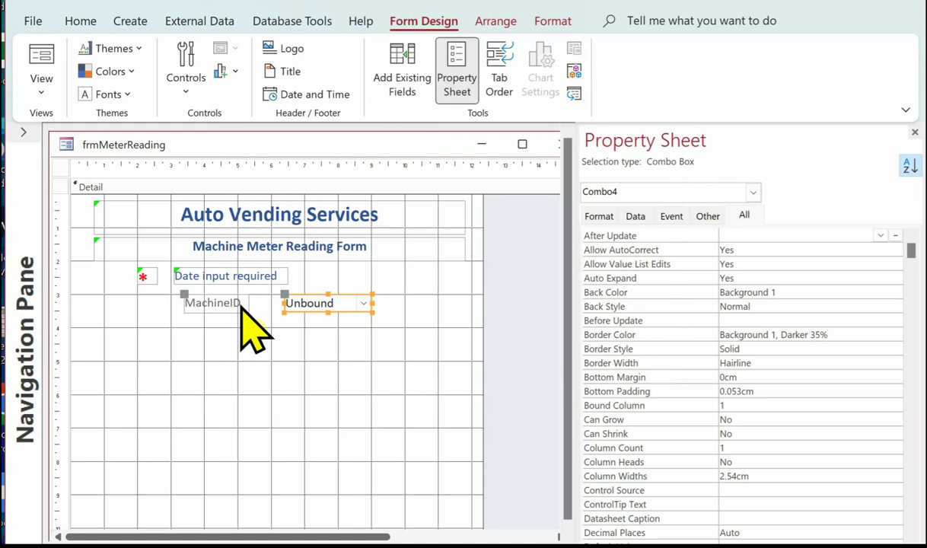
Add a text box about 2.6 cm wide below the MachineID combo box and label it "Week Beginning".
click(184, 82)
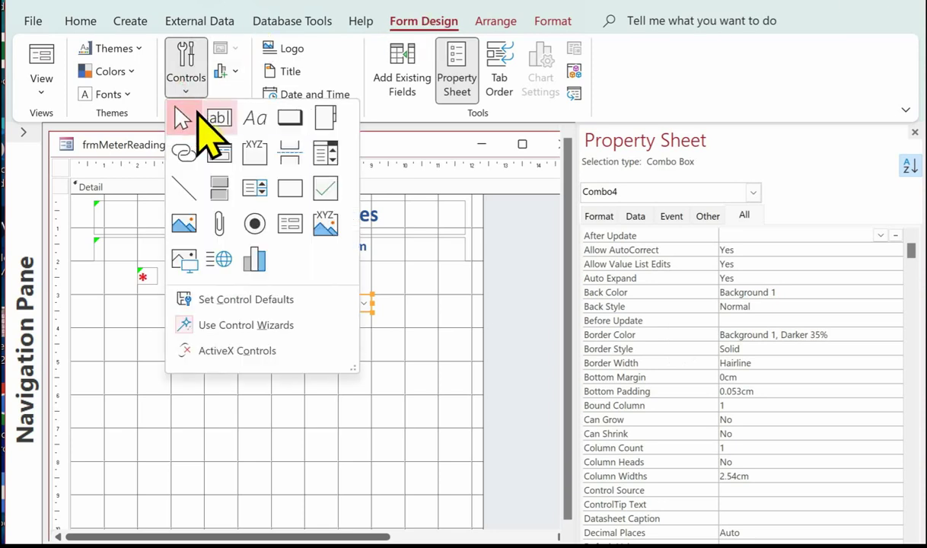
click(218, 118)
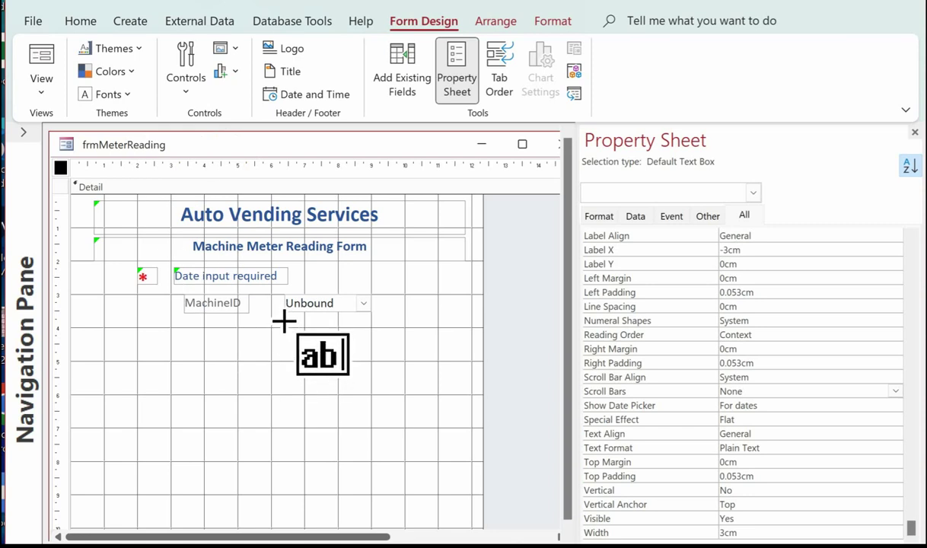
drag(284, 321, 372, 337)
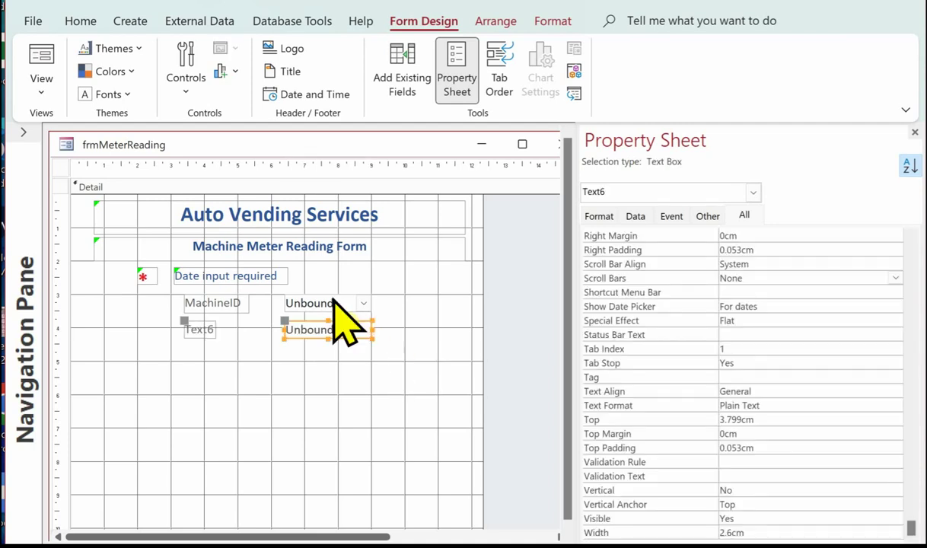
click(210, 331)
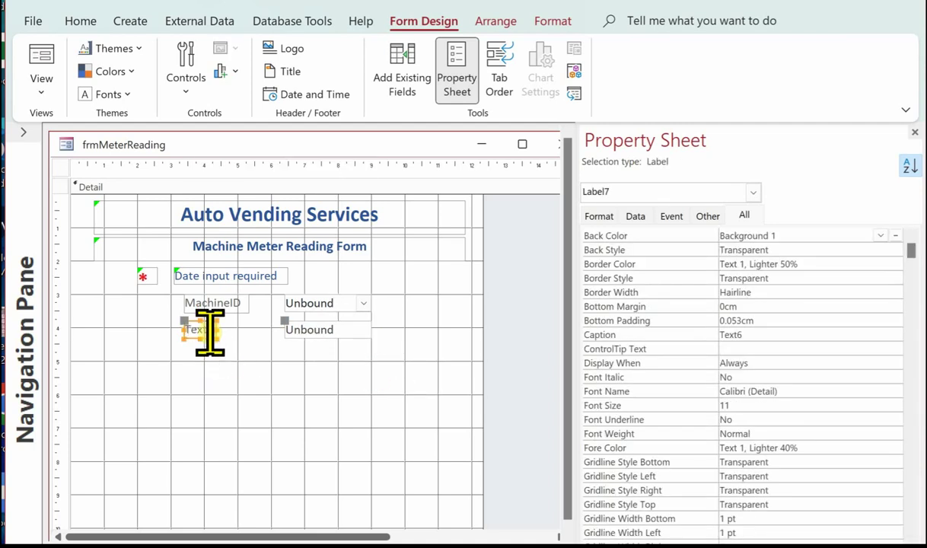
click(210, 331)
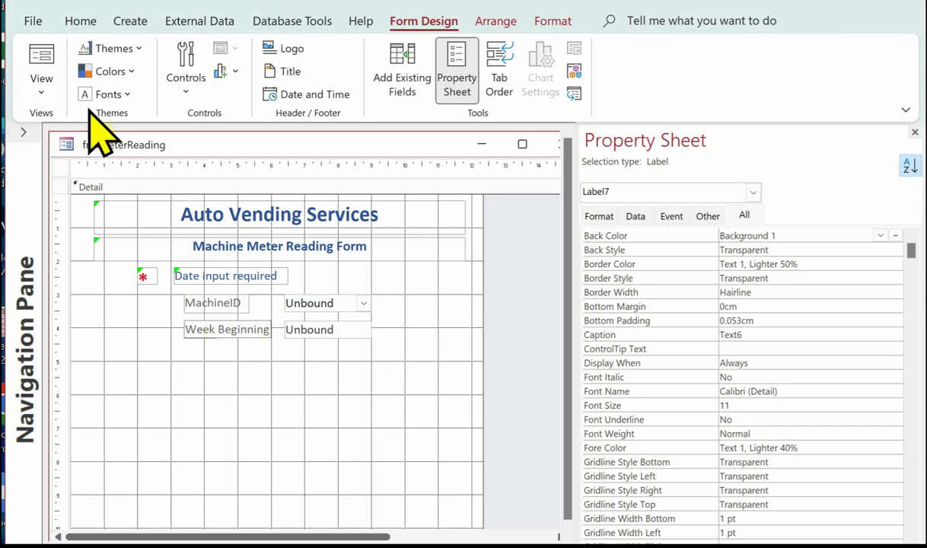
click(426, 329)
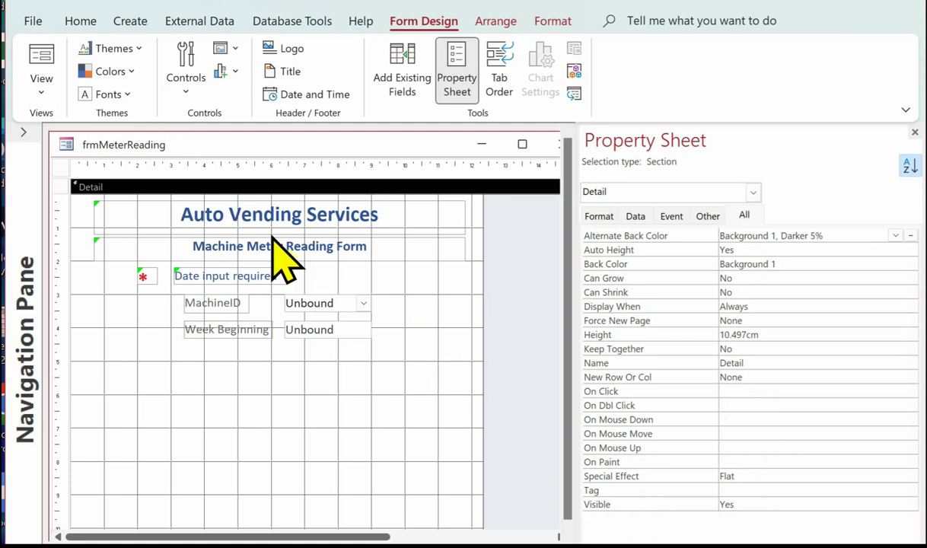
Add a text box about 2.4 cm wide below the Week Beginning text box and label it "Current Reading".
click(188, 92)
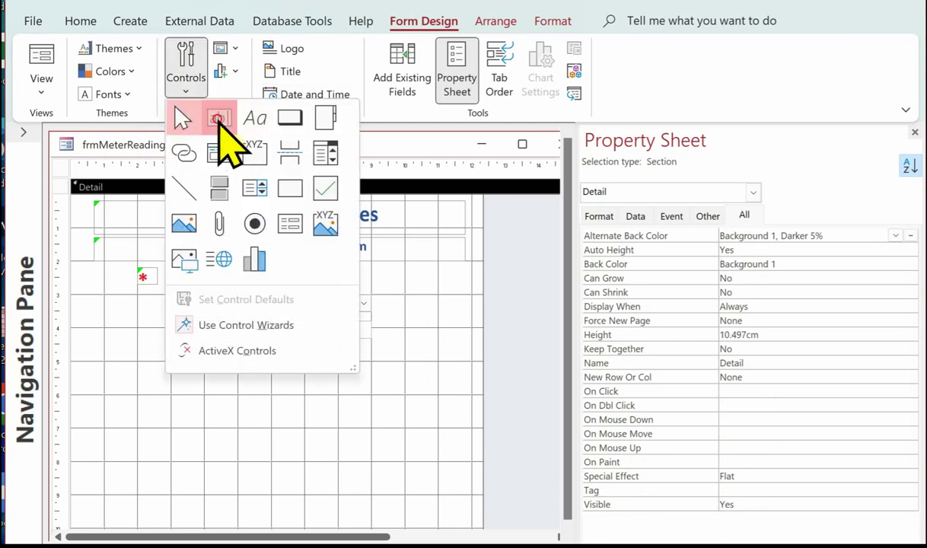
click(215, 117)
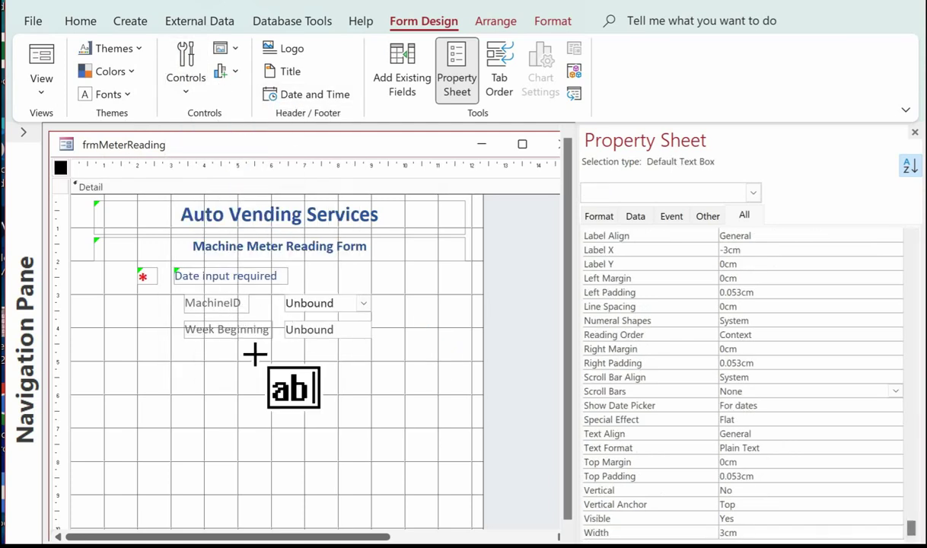
mouse_move(284, 347)
mouse_down()
mouse_move(364, 347)
mouse_move(366, 365)
mouse_up()
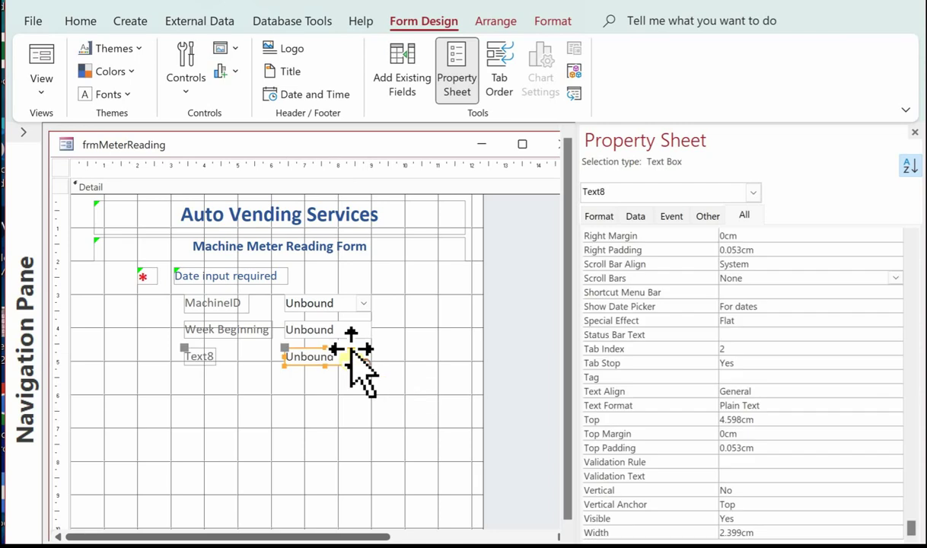
click(200, 355)
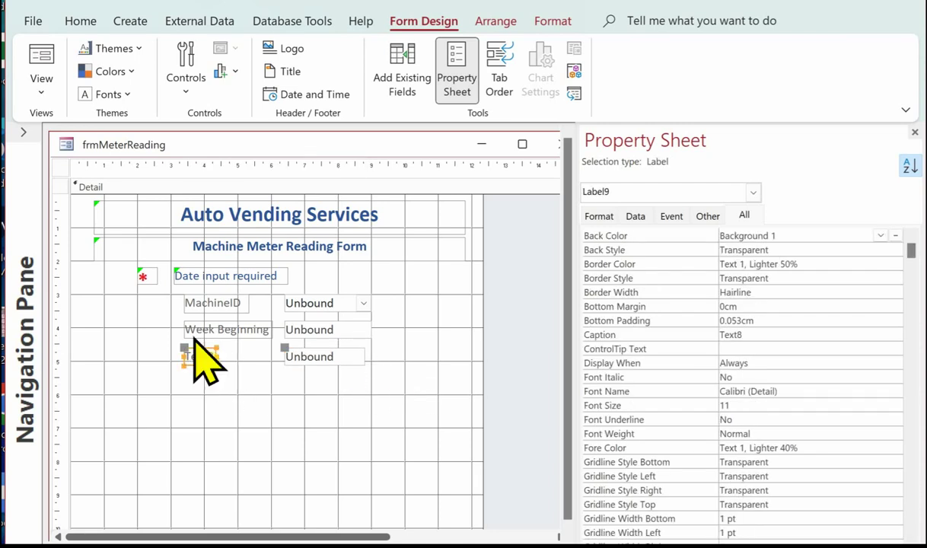
click(197, 354)
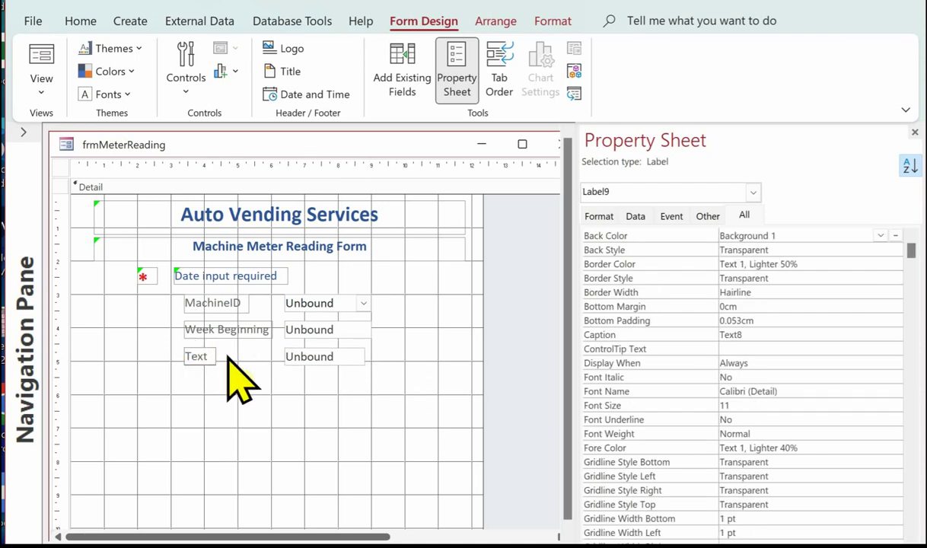
text(Current Reading)
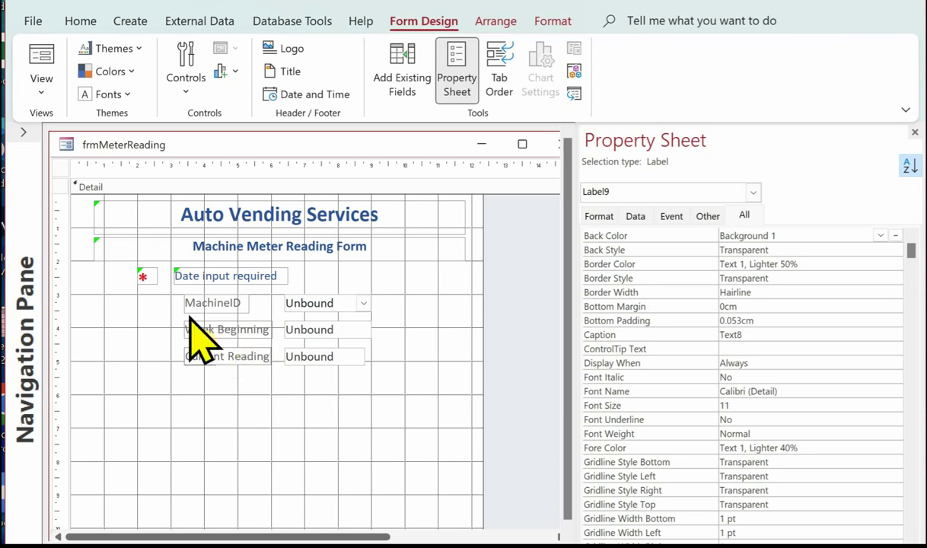
Add a text box of similar width below the Current Reading text box and label it "Money Collected".
click(187, 90)
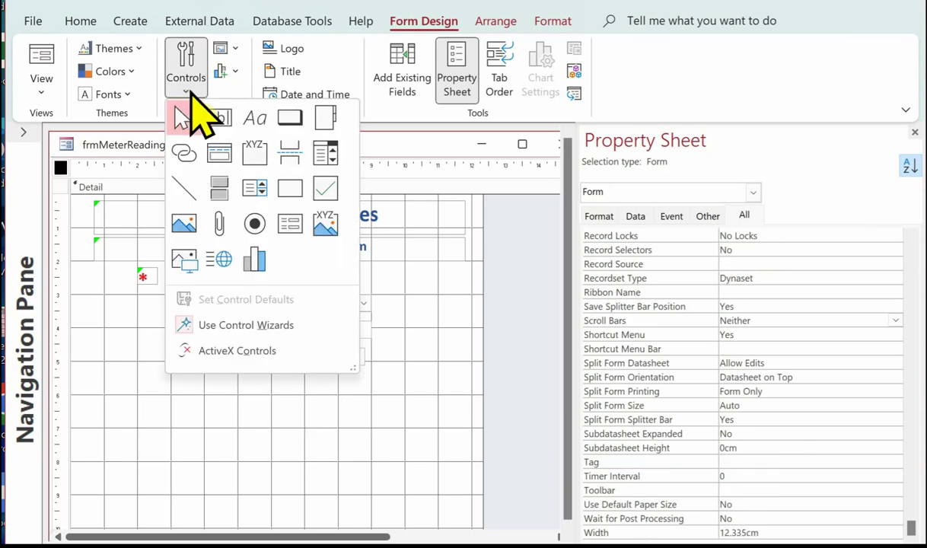
click(226, 127)
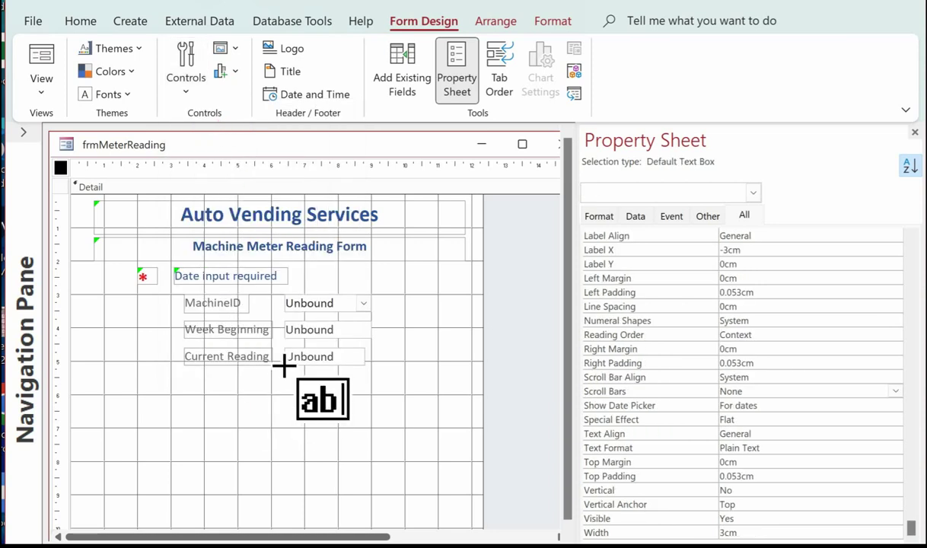
mouse_move(285, 378)
mouse_down()
mouse_move(368, 379)
mouse_move(366, 394)
mouse_up()
click(213, 388)
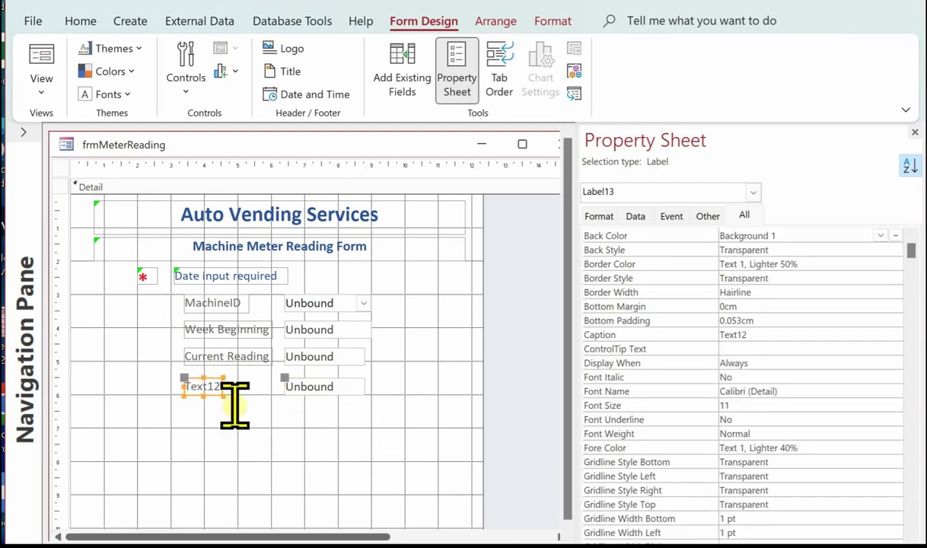
double_click(214, 385)
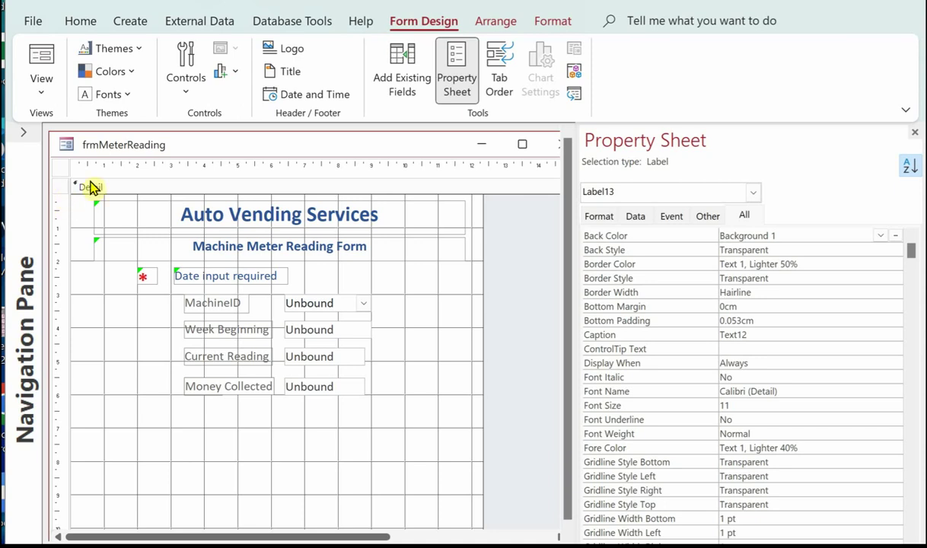
Draw a horizontal line across nearly the full form width and position it slightly below the Money Collected row.
click(181, 90)
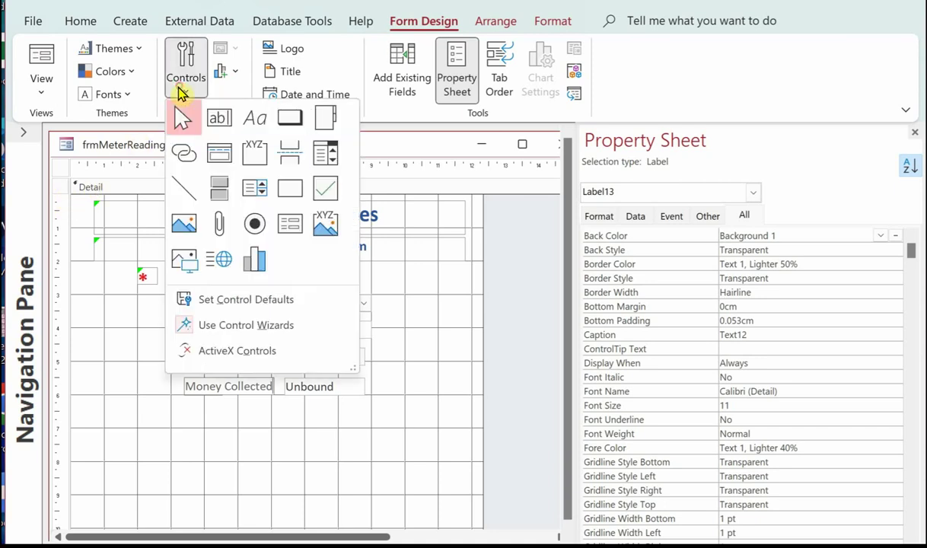
click(183, 186)
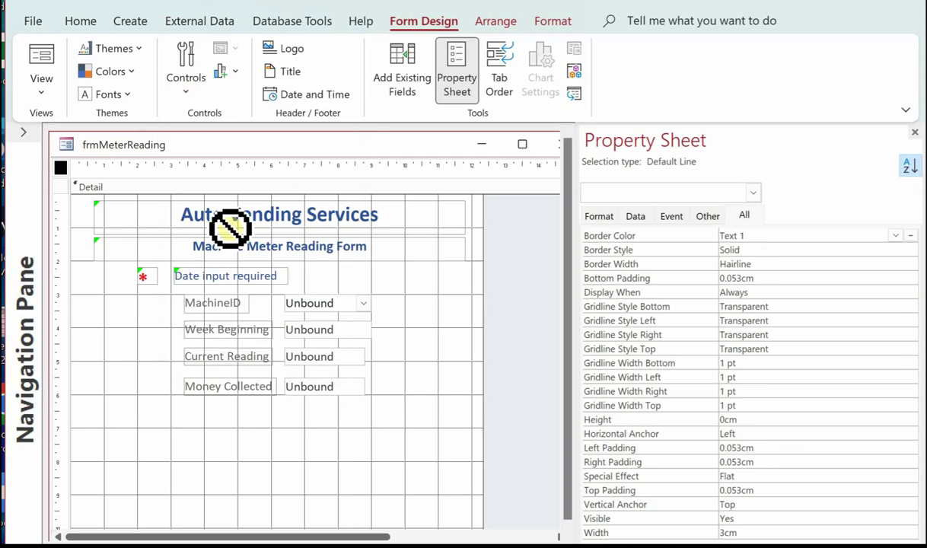
drag(81, 396, 477, 394)
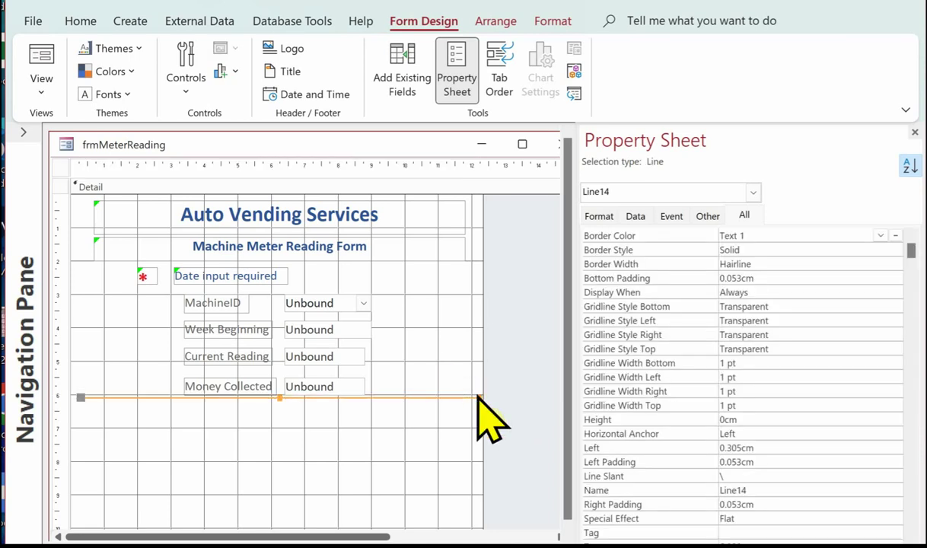
key(Down)
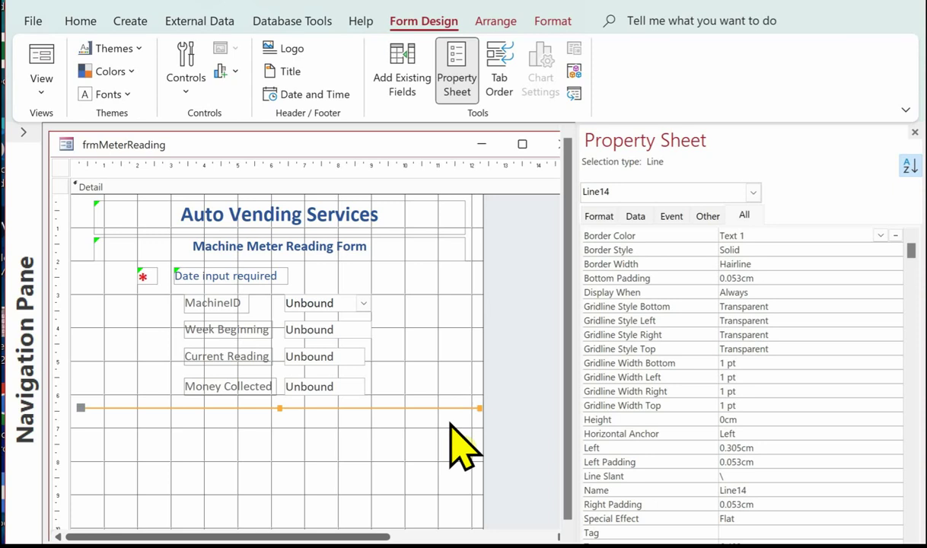
Format the horizontal line with the theme colour Accent 1, Lighter 40% and a thickness of 2 pt.
click(555, 23)
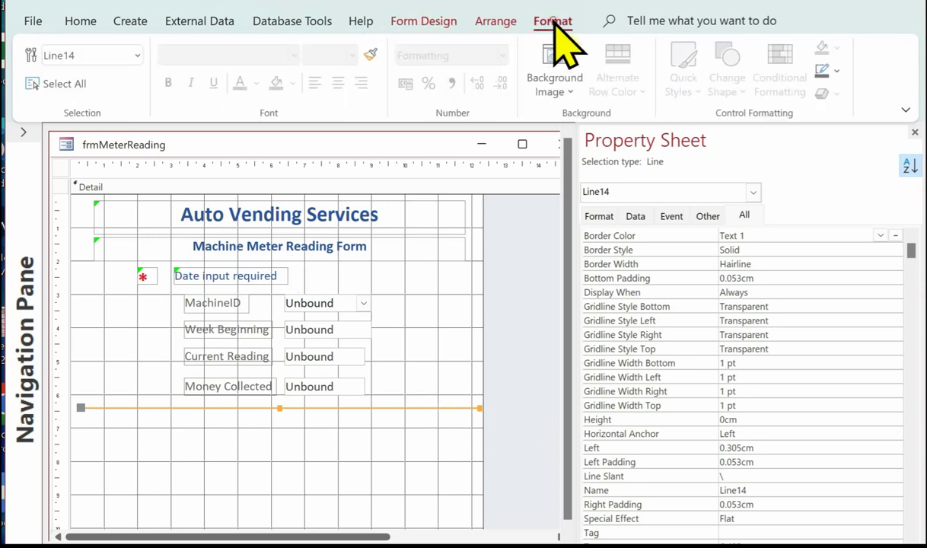
click(826, 75)
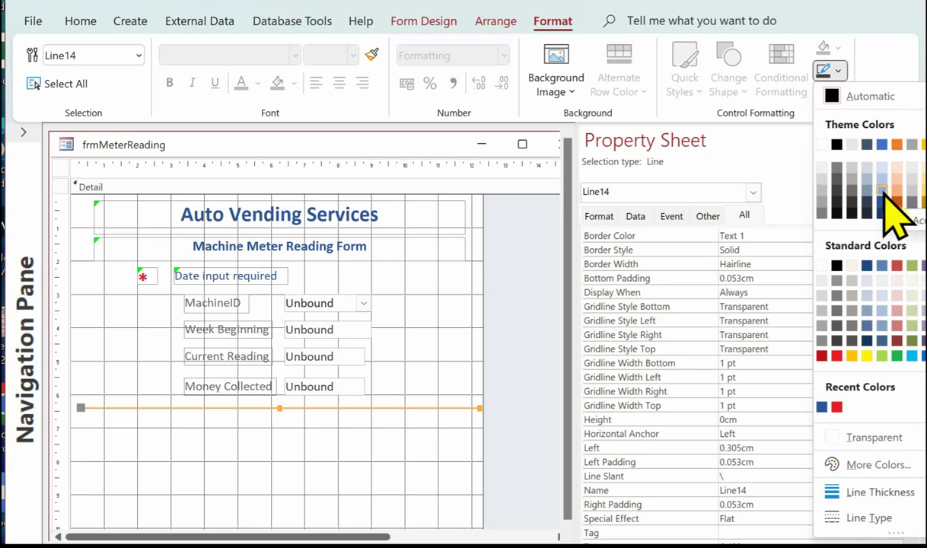
click(882, 192)
click(829, 72)
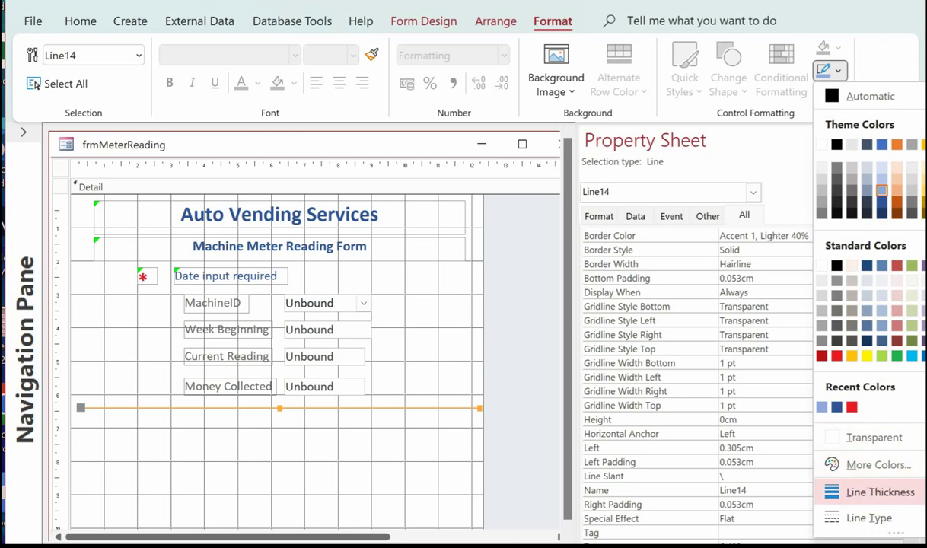
mouse_move(875, 491)
click(651, 396)
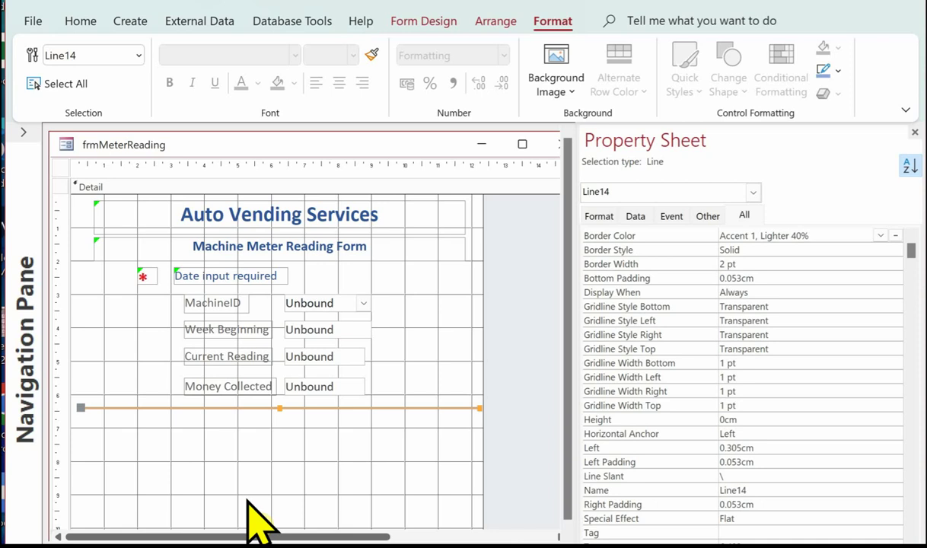
Add a text box about 2.4 cm wide below the blue line and label it "Previous Reading".
scroll(358, 388, down, 1)
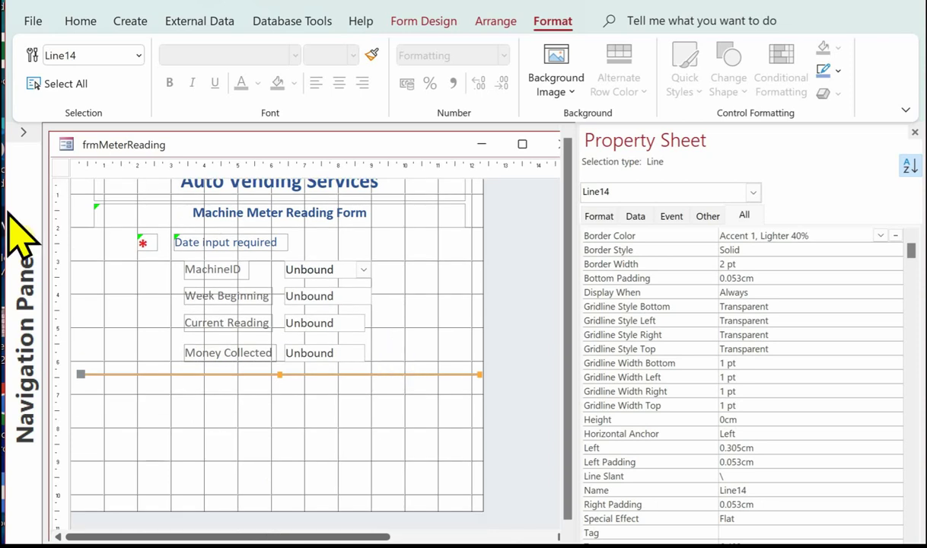
click(422, 16)
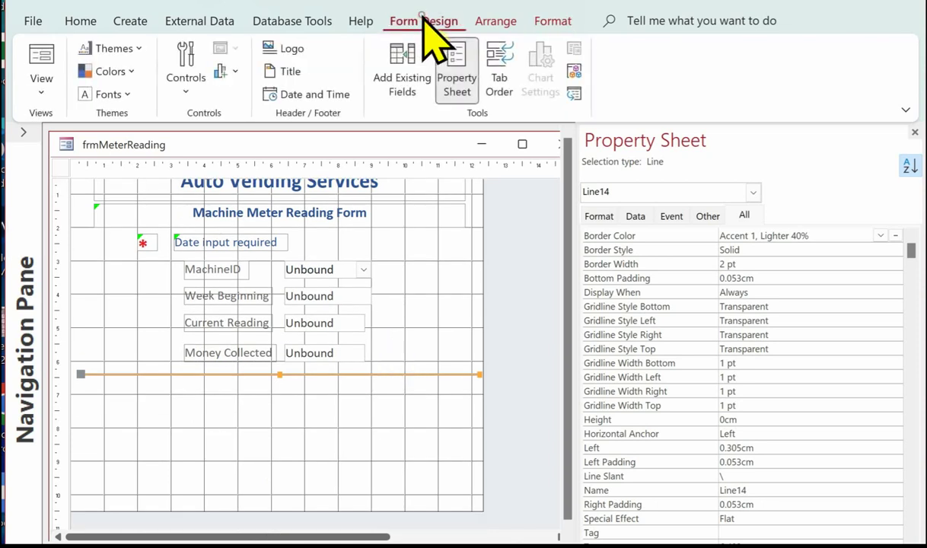
click(185, 93)
click(210, 122)
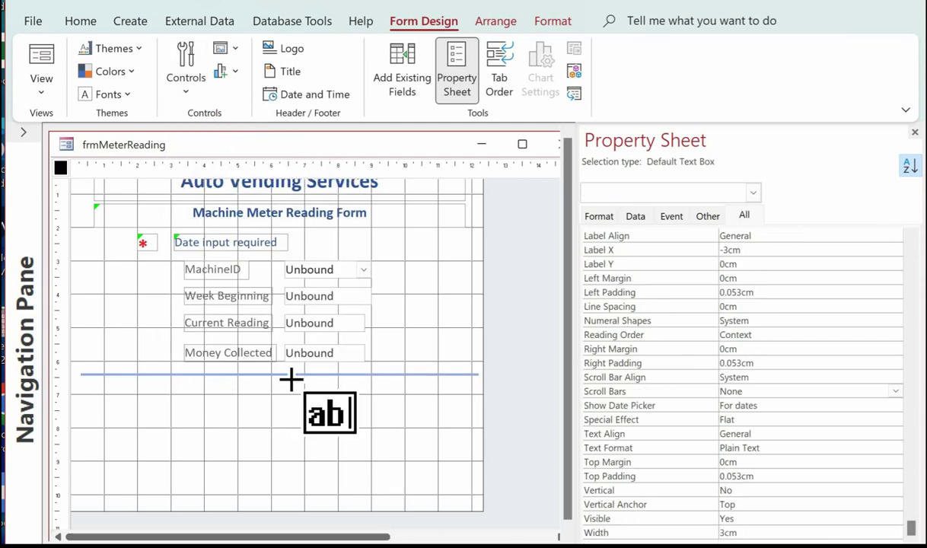
drag(289, 388, 366, 405)
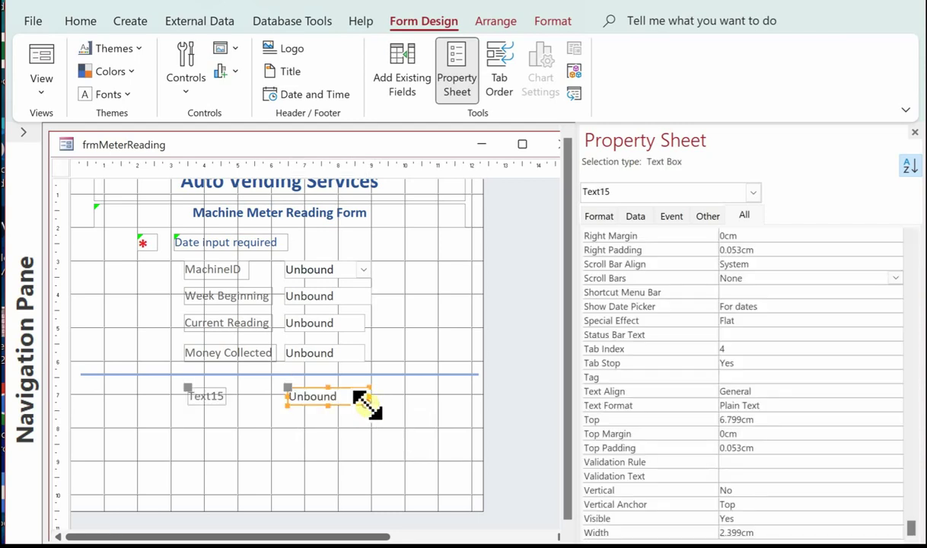
click(216, 395)
click(218, 397)
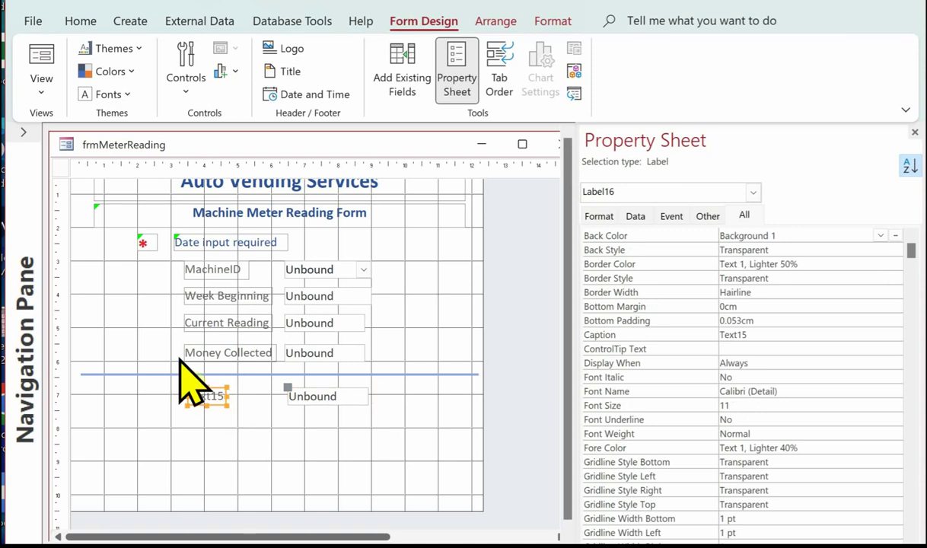
key(BackSpace)
key(BackSpace)
key(BackSpace)
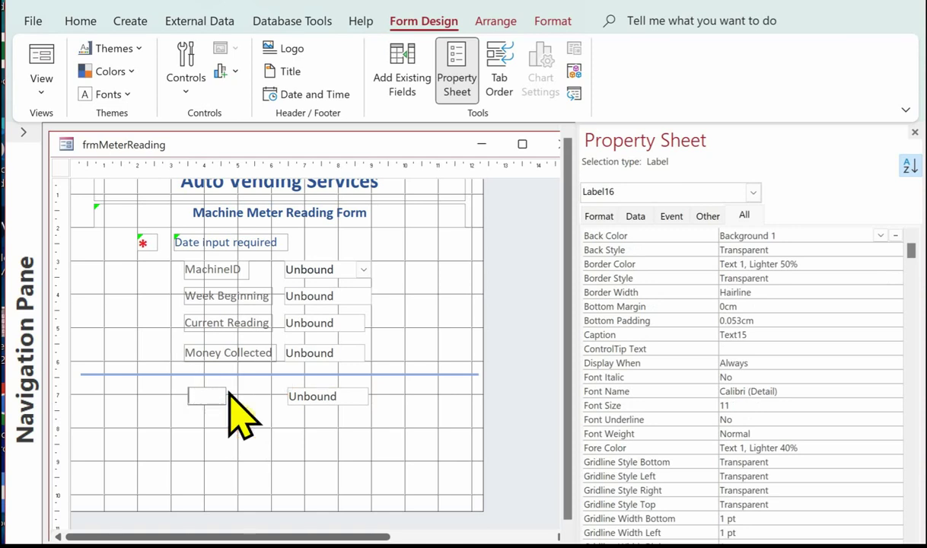
text(Previous Reading)
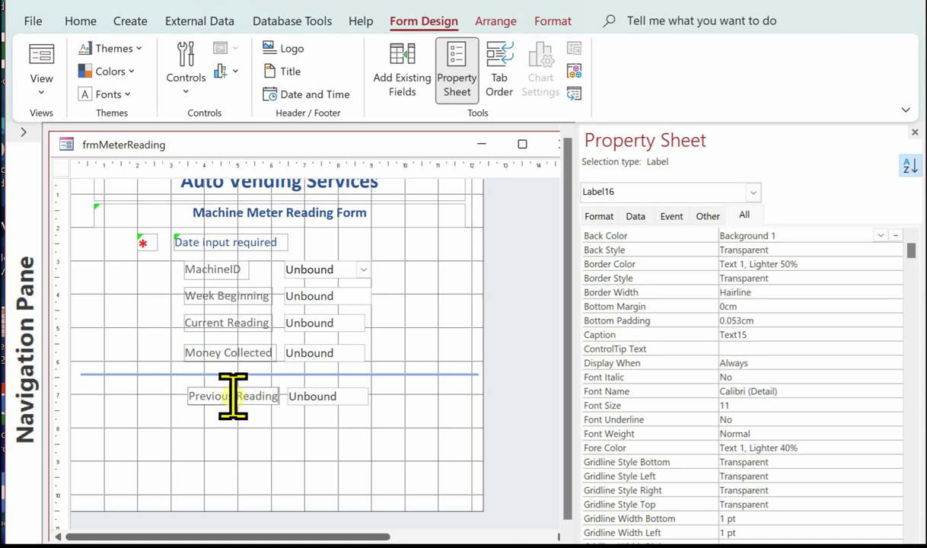
Add a text box about 2.5 cm wide below the Previous Reading text box and label it "No Sold".
click(186, 73)
click(219, 119)
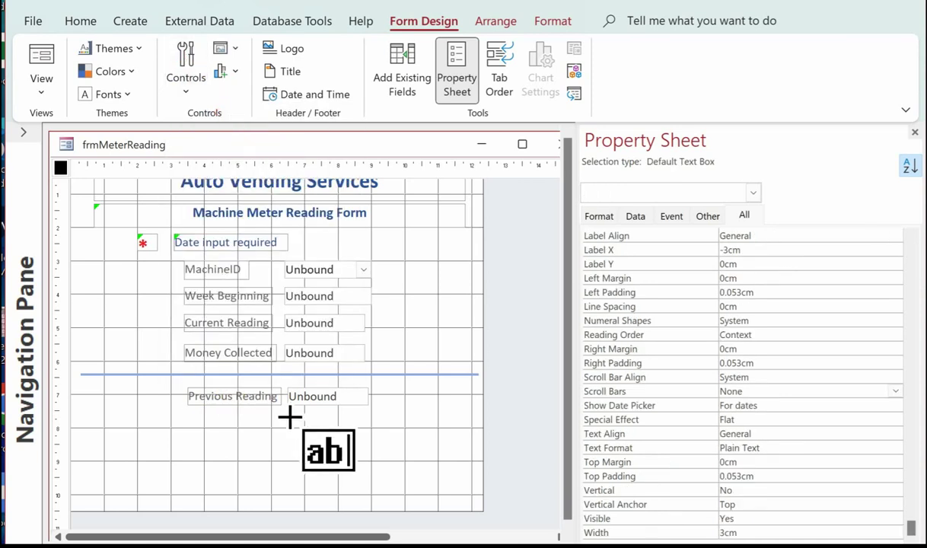
drag(289, 416, 370, 430)
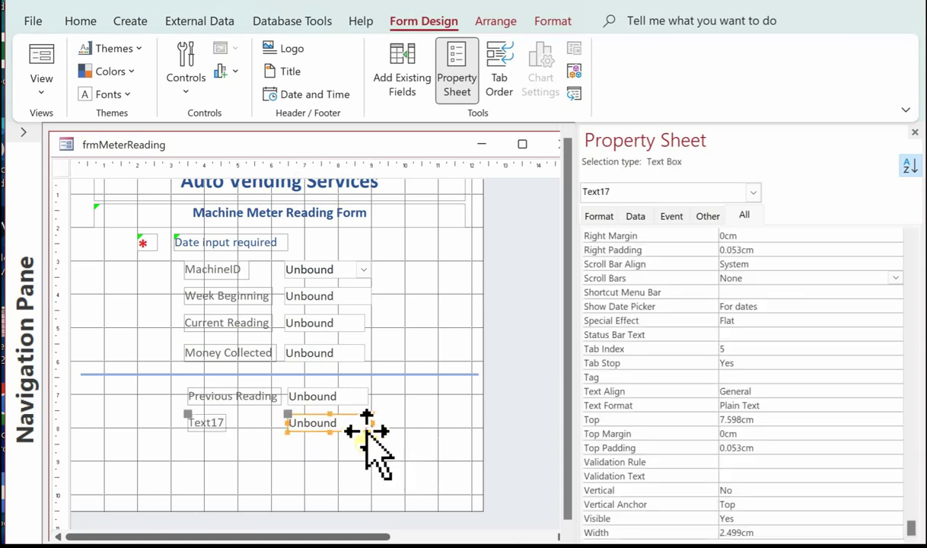
click(213, 423)
key(F2)
key(BackSpace)
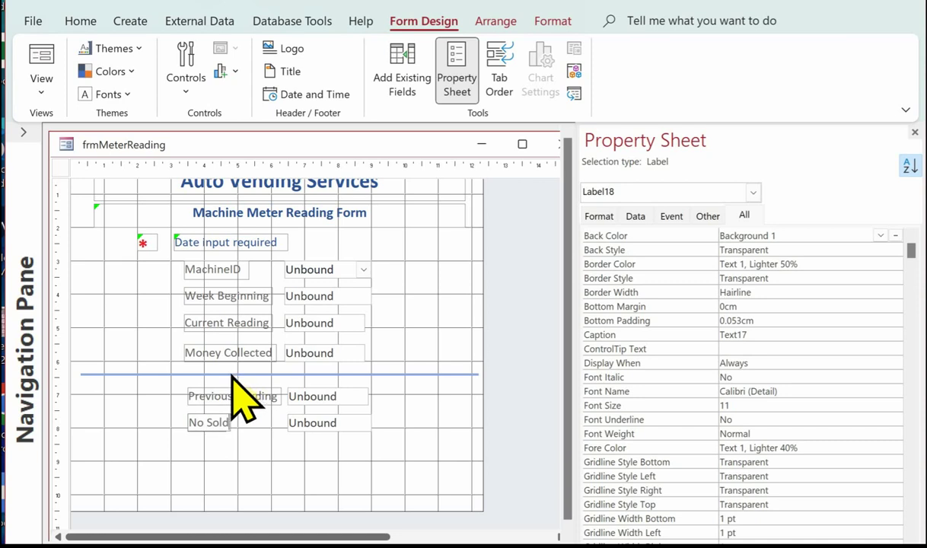
Add a text box about 2.5 cm wide below the No Sold text box and label it "Expected Money".
click(187, 77)
click(211, 118)
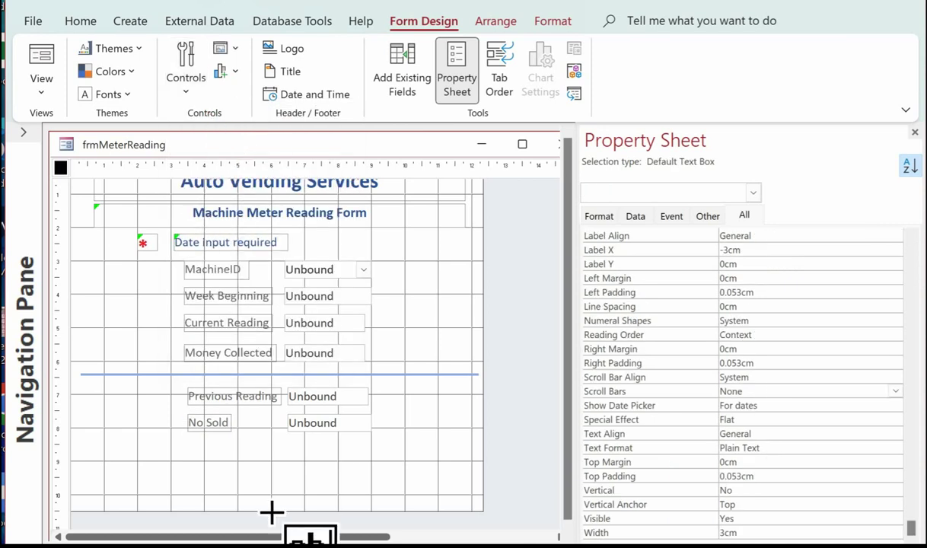
drag(288, 444, 371, 456)
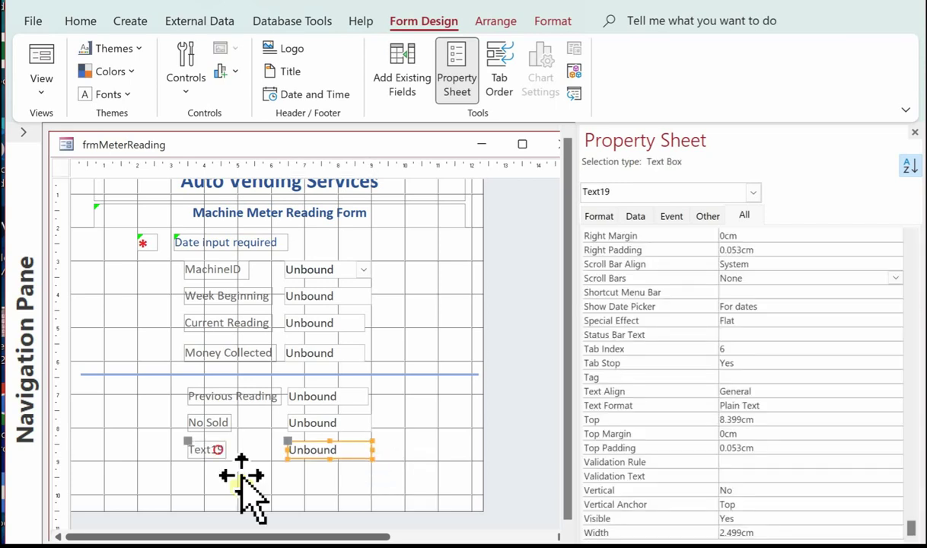
click(221, 447)
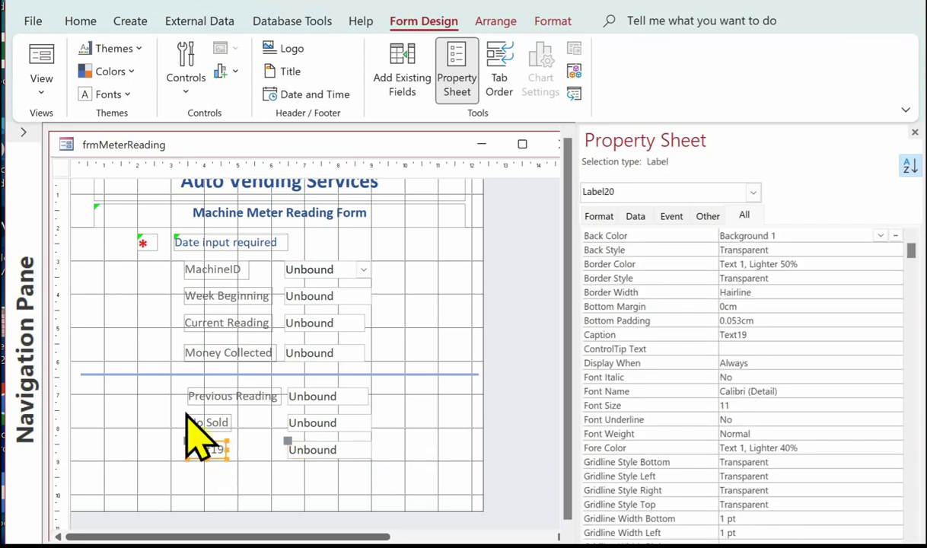
double_click(207, 449)
key(BackSpace)
text(Expected Money)
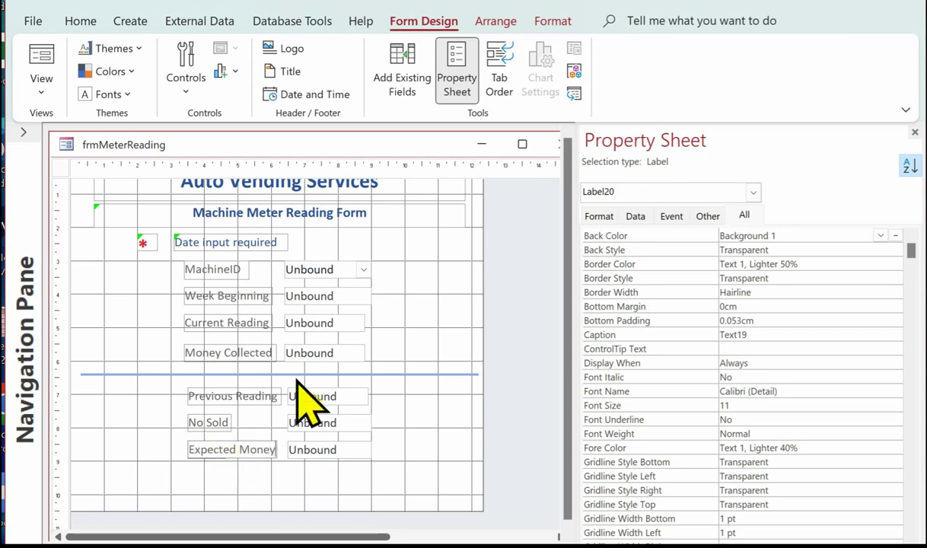
Duplicate the blue horizontal line and place the copy just below the Expected Money row.
click(396, 375)
right_click(396, 375)
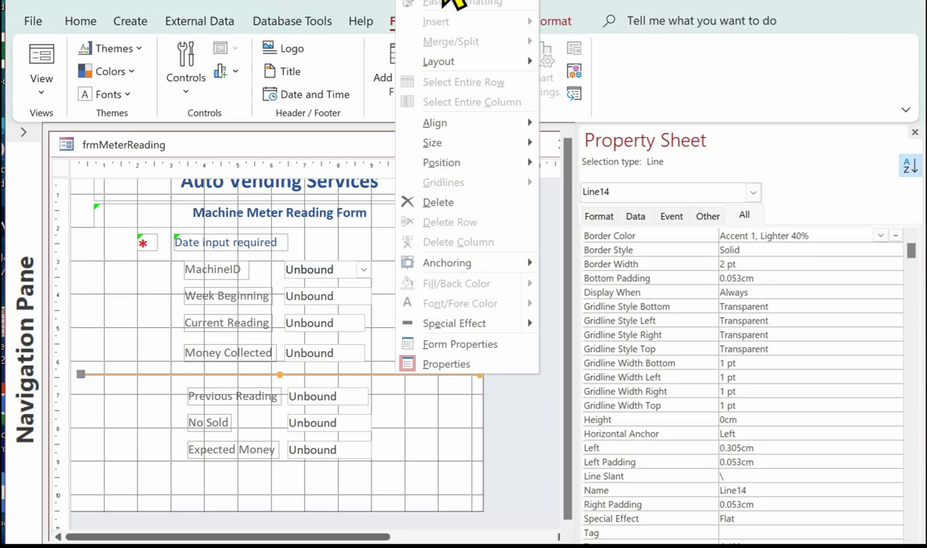
click(480, 17)
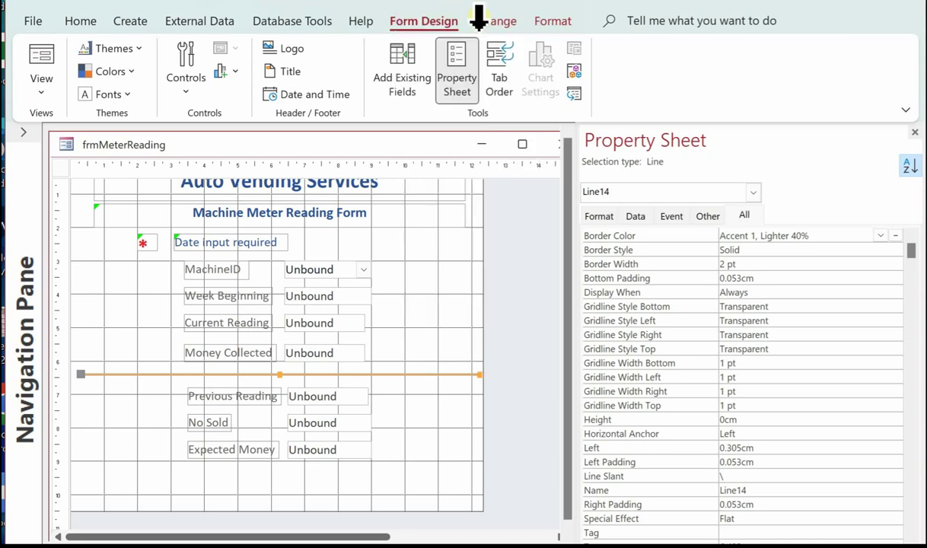
right_click(103, 419)
click(152, 467)
drag(244, 436, 277, 504)
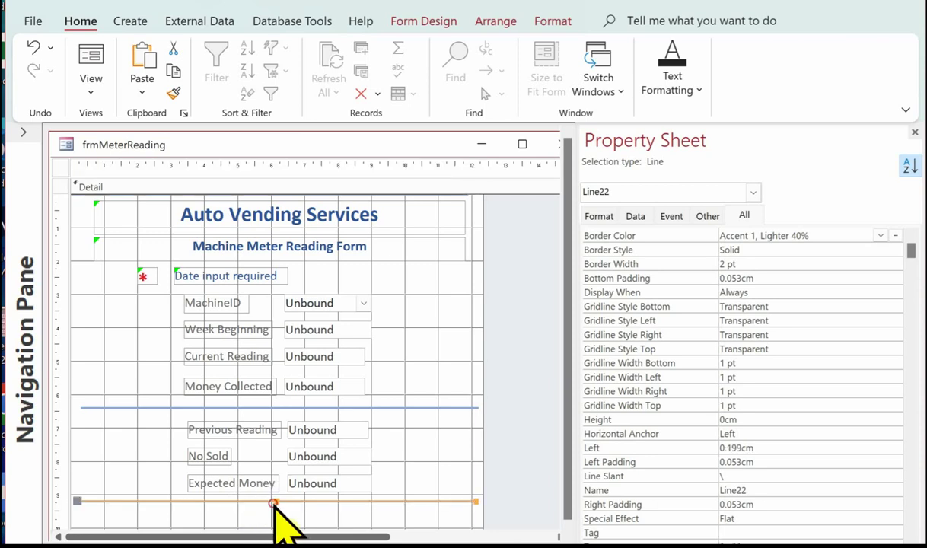
Format the Week Beginning, Current Reading and Money Collected labels as bold with the font colour Accent 1, Darker 25%.
scroll(344, 360, down, 1)
scroll(344, 359, down, 1)
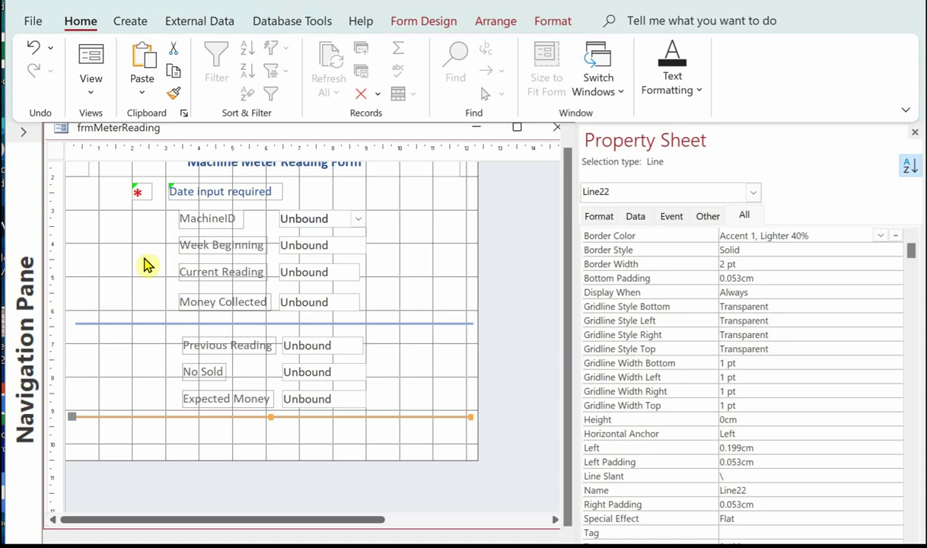
click(223, 244)
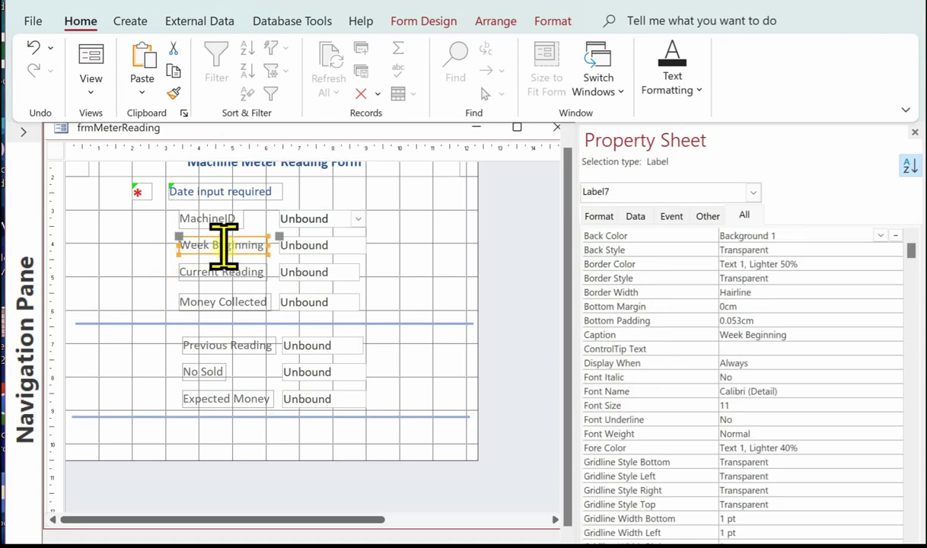
shift+click(224, 270)
shift+click(233, 303)
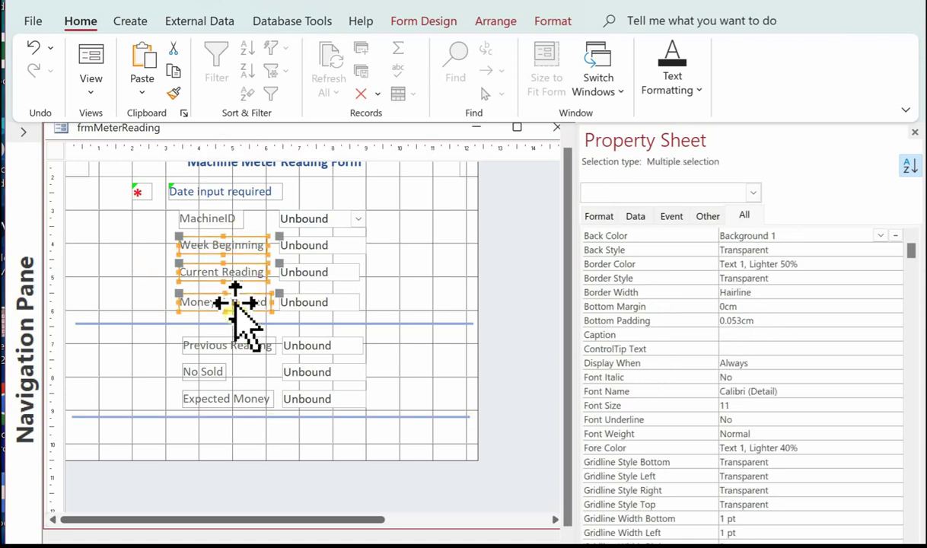
click(553, 21)
click(240, 83)
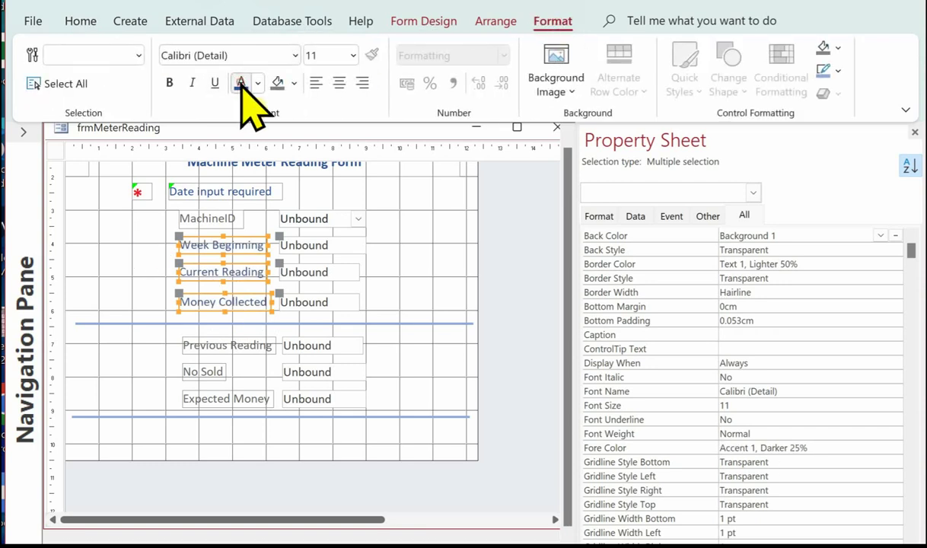
click(169, 82)
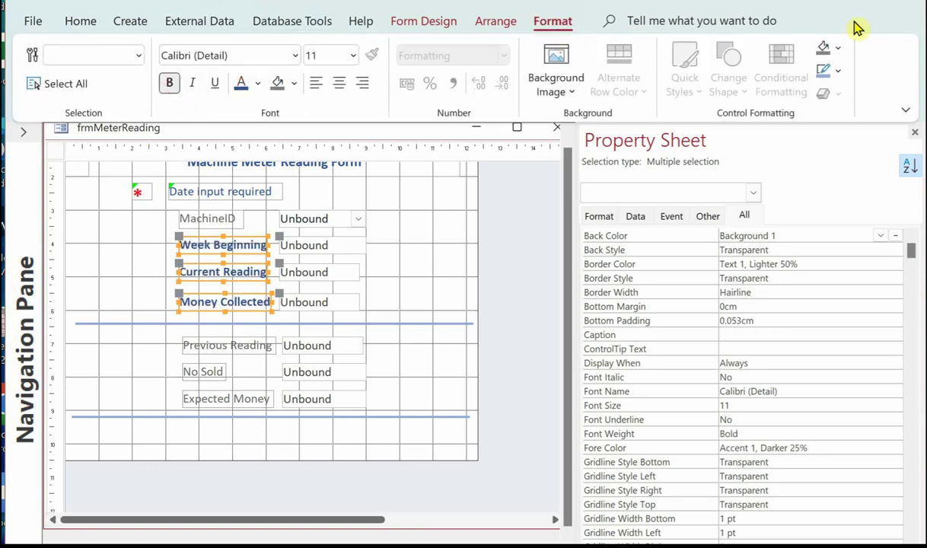
Make the Previous Reading, No Sold, Expected Money and MachineID labels bold.
click(212, 351)
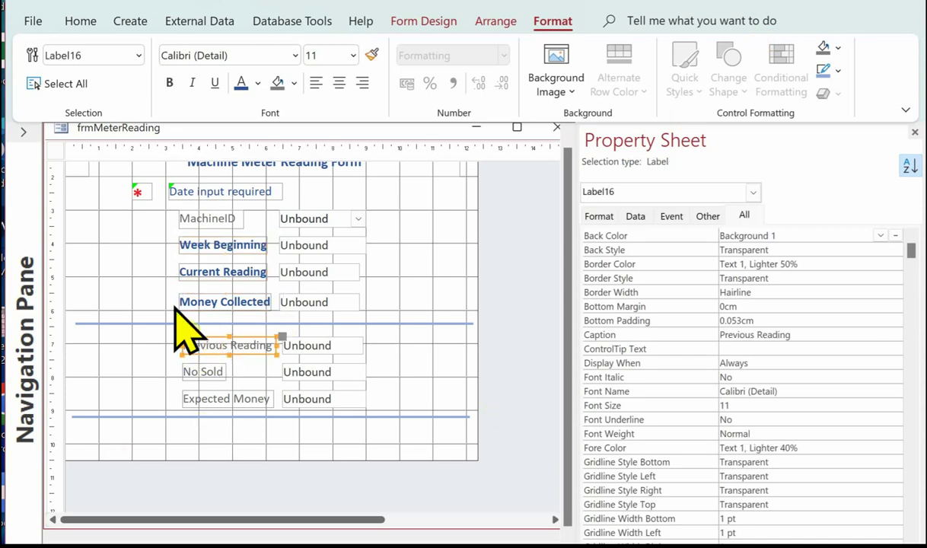
shift+click(202, 371)
shift+click(215, 399)
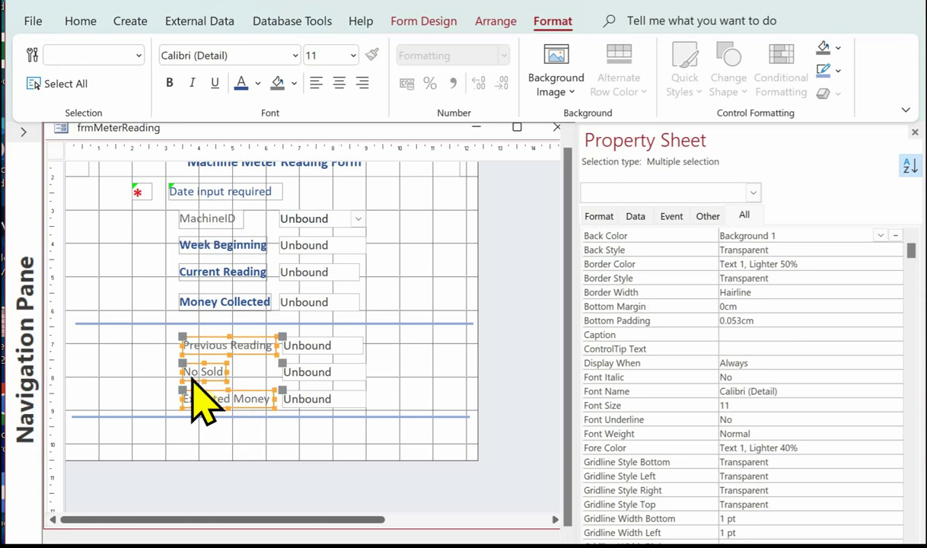
click(170, 82)
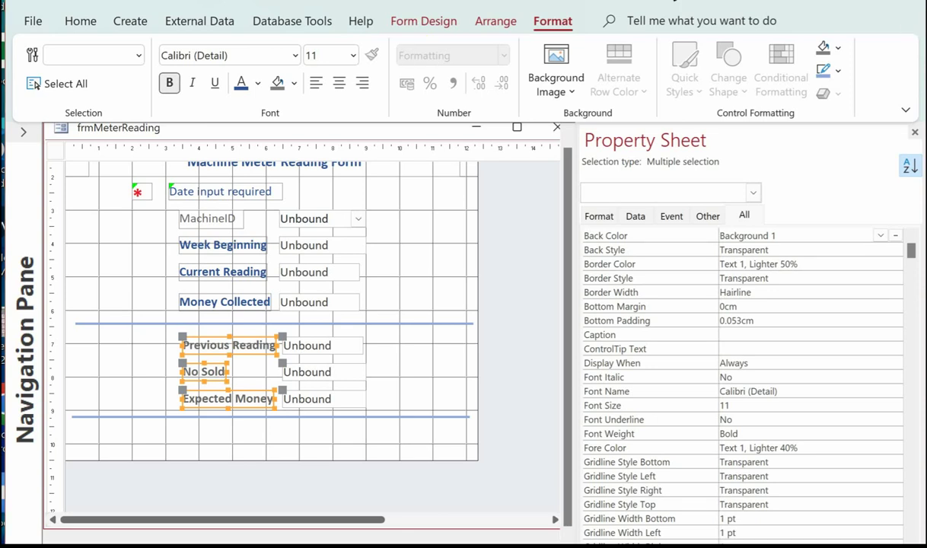
click(211, 217)
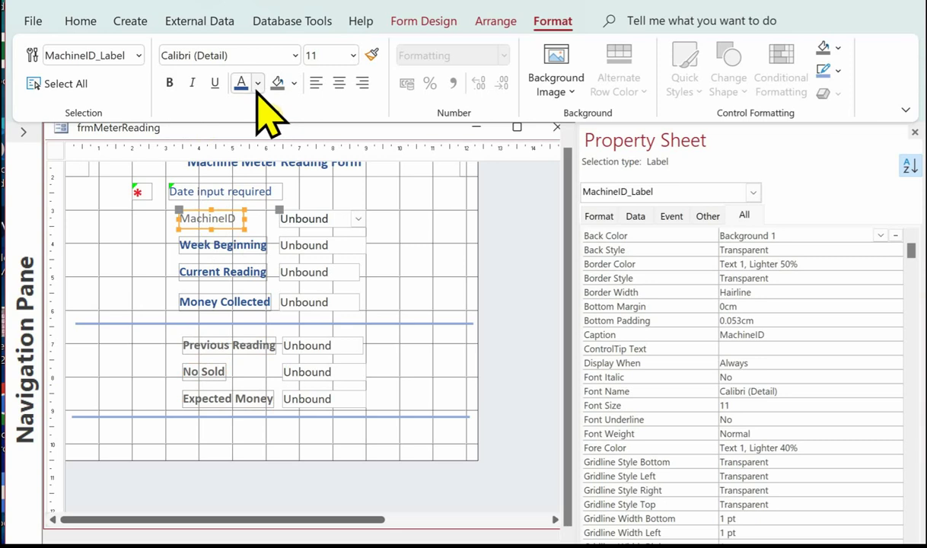
click(170, 84)
key(ctrl+r)
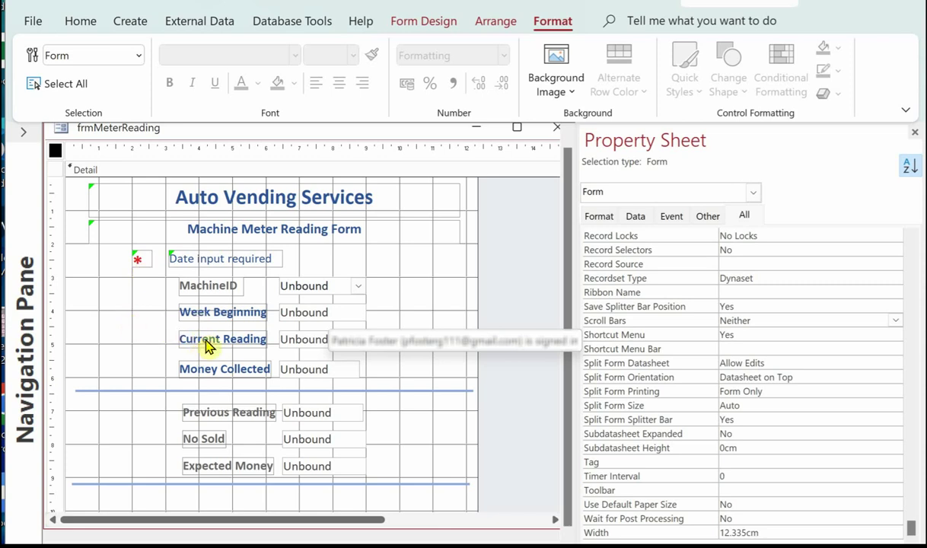
Copy the red asterisk label and place the duplicate directly before the Week Beginning label.
click(138, 261)
right_click(138, 259)
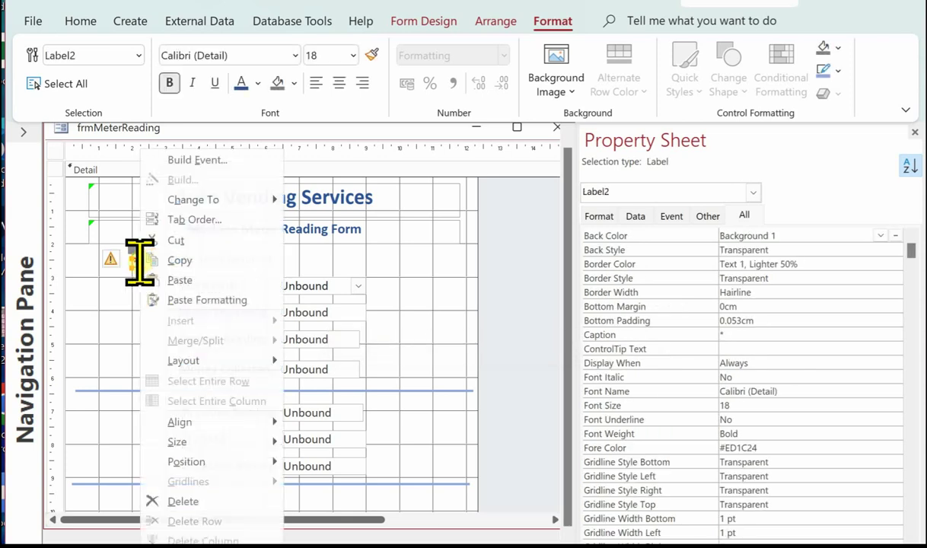
click(183, 260)
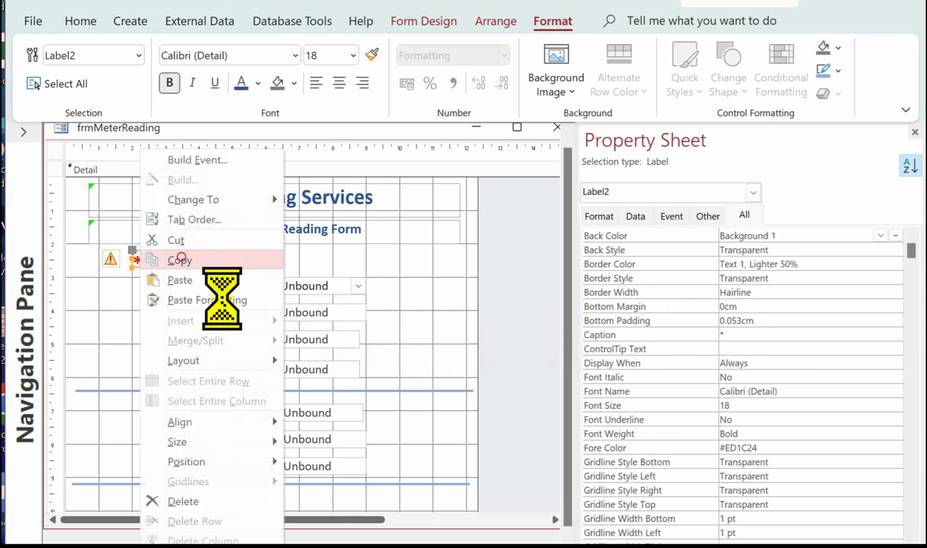
right_click(113, 295)
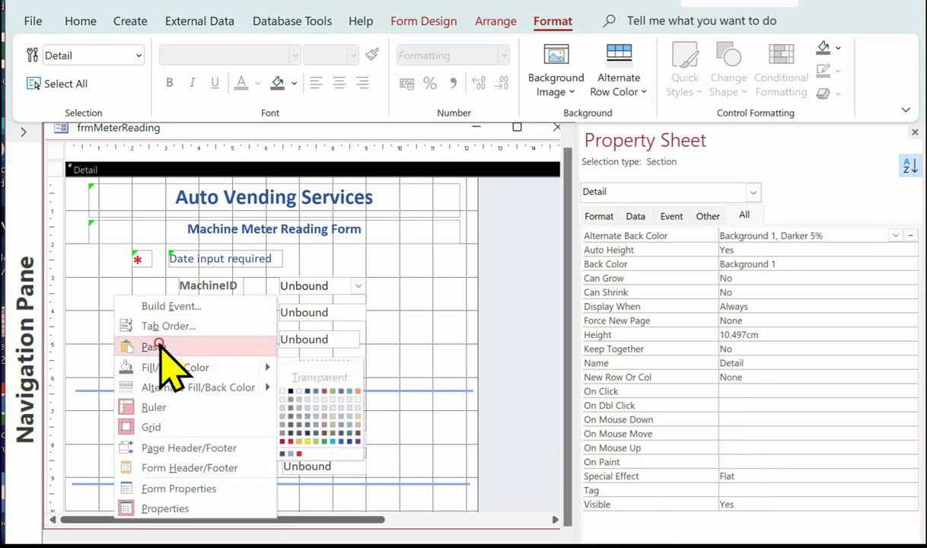
click(156, 346)
drag(59, 191, 166, 307)
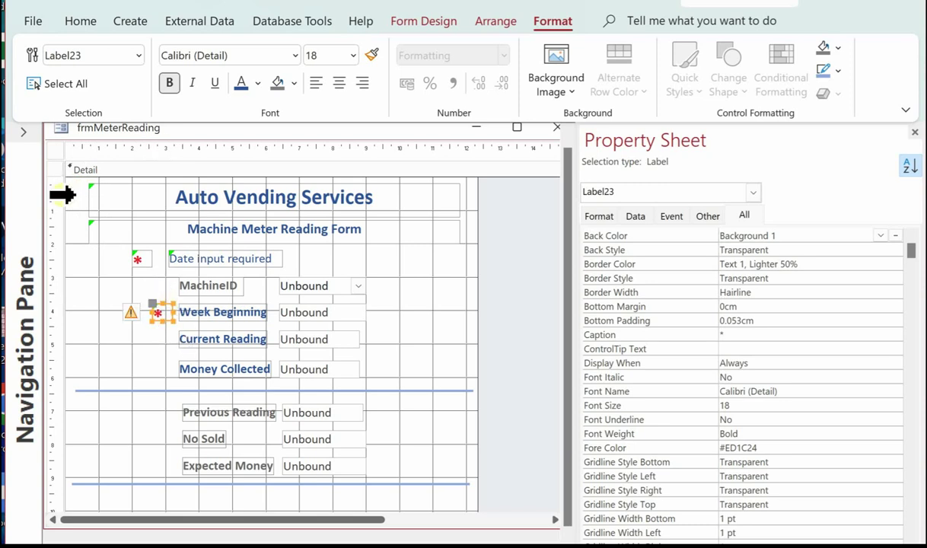
Paste two more red asterisks and place one before the Current Reading label and one before the Money Collected label.
right_click(91, 274)
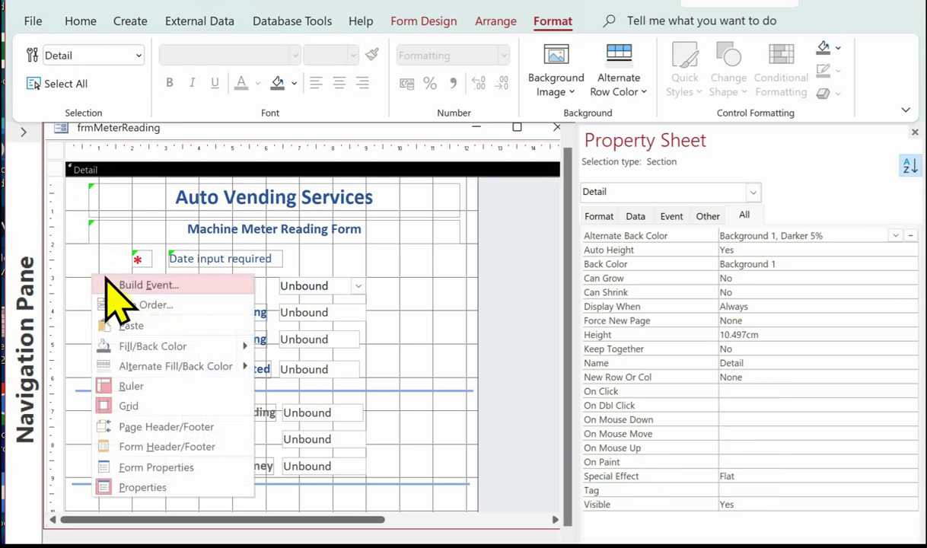
click(130, 325)
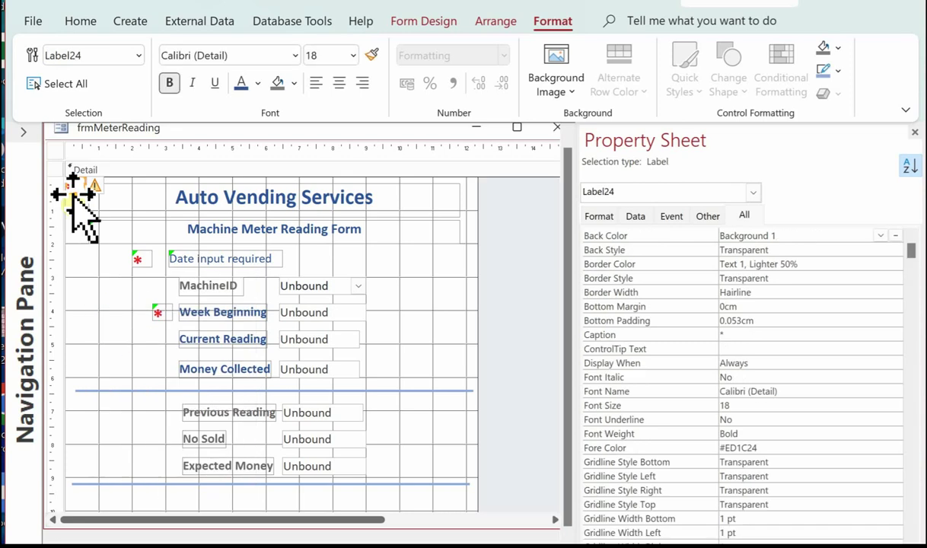
drag(76, 184, 169, 335)
right_click(84, 266)
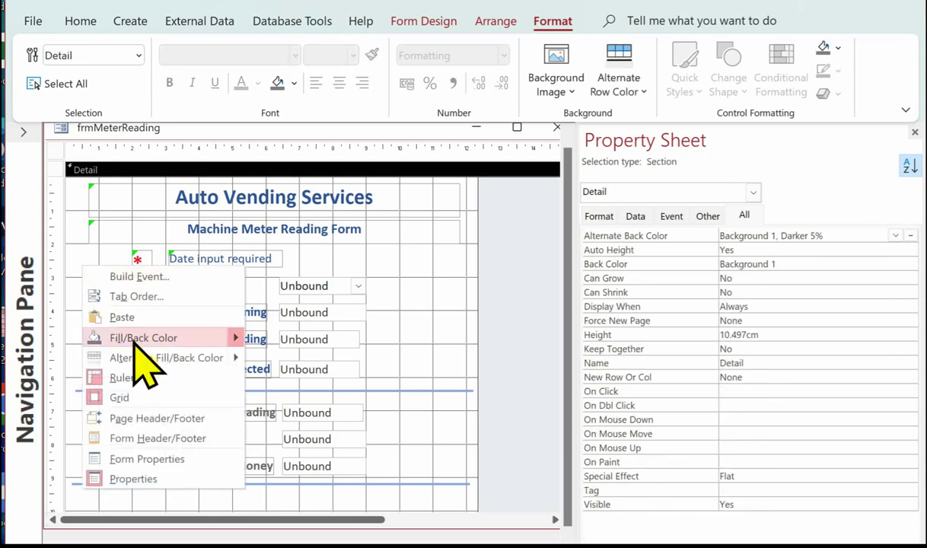
click(122, 318)
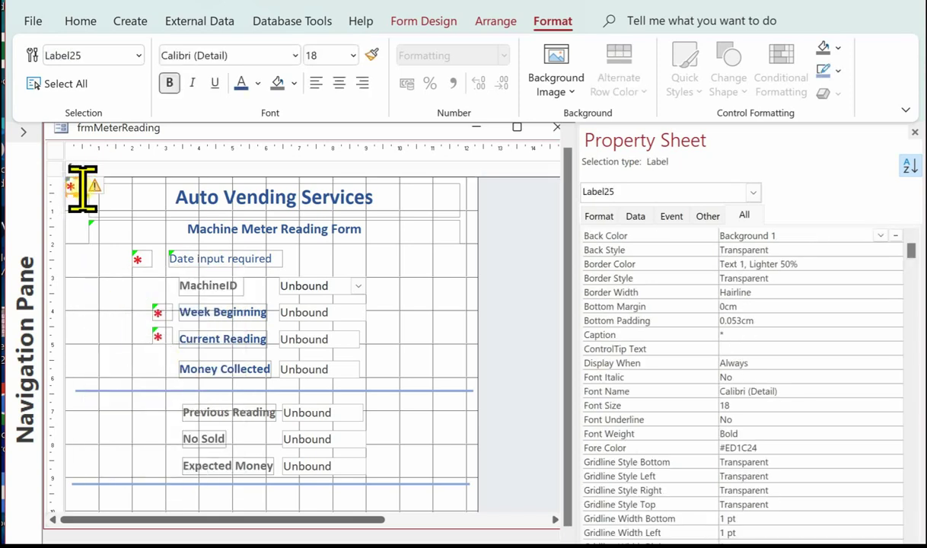
drag(79, 186, 163, 372)
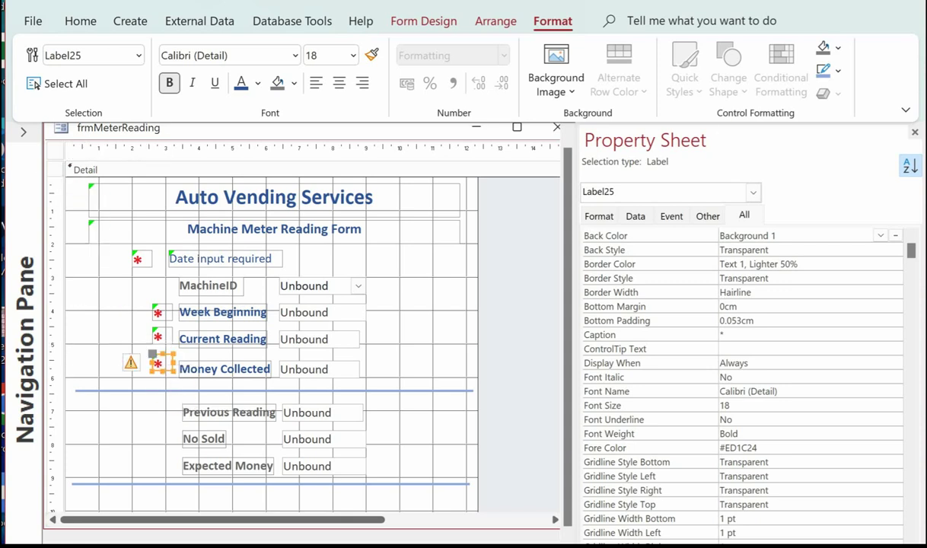
click(228, 169)
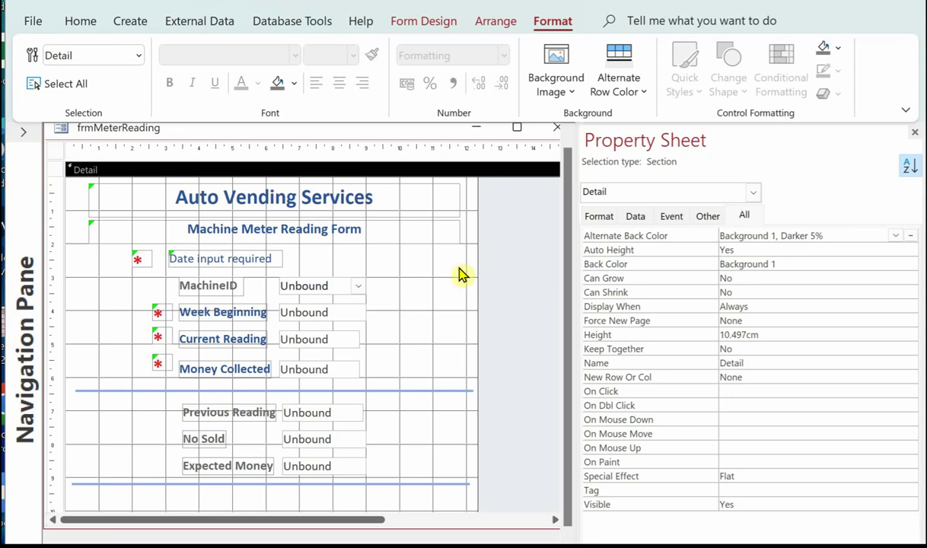
Rename the MachineID combo box as cboMachineID.
click(308, 290)
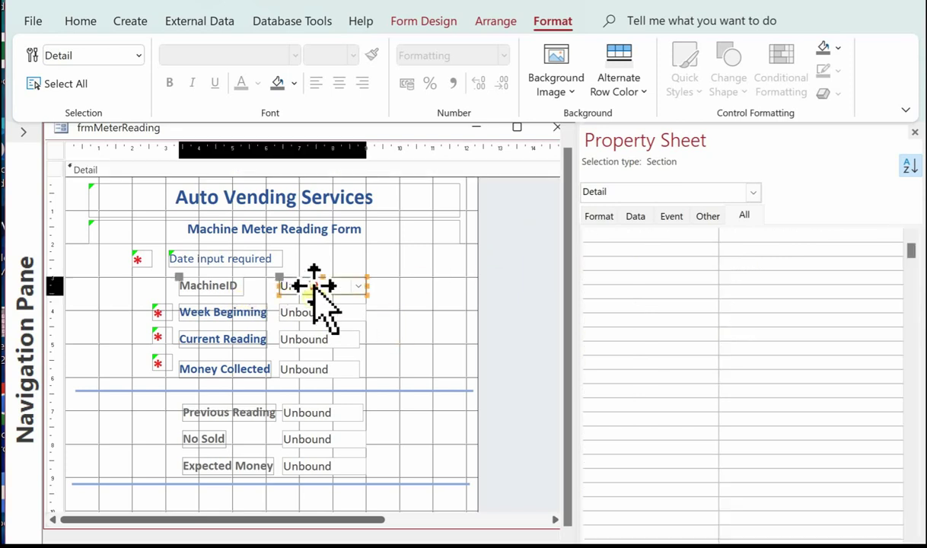
click(670, 215)
click(742, 215)
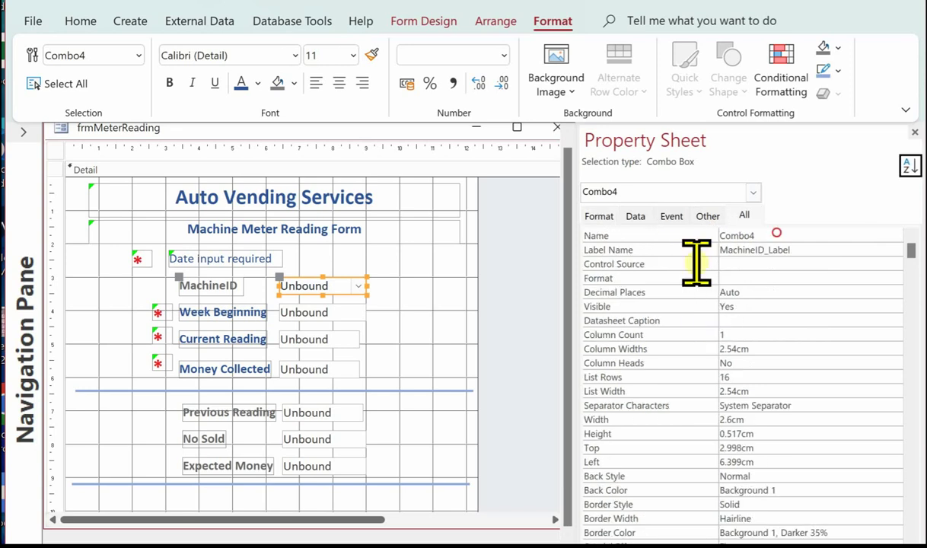
click(674, 235)
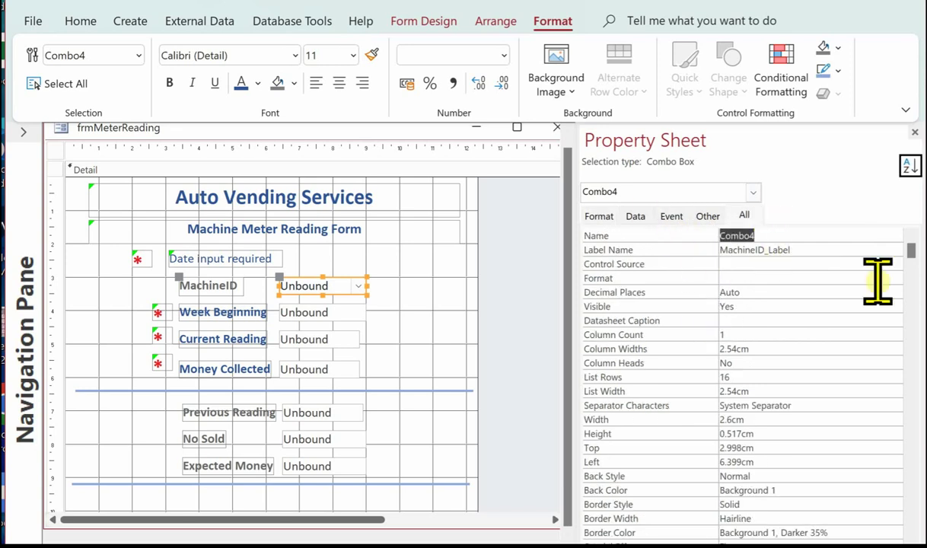
text(cboMachine)
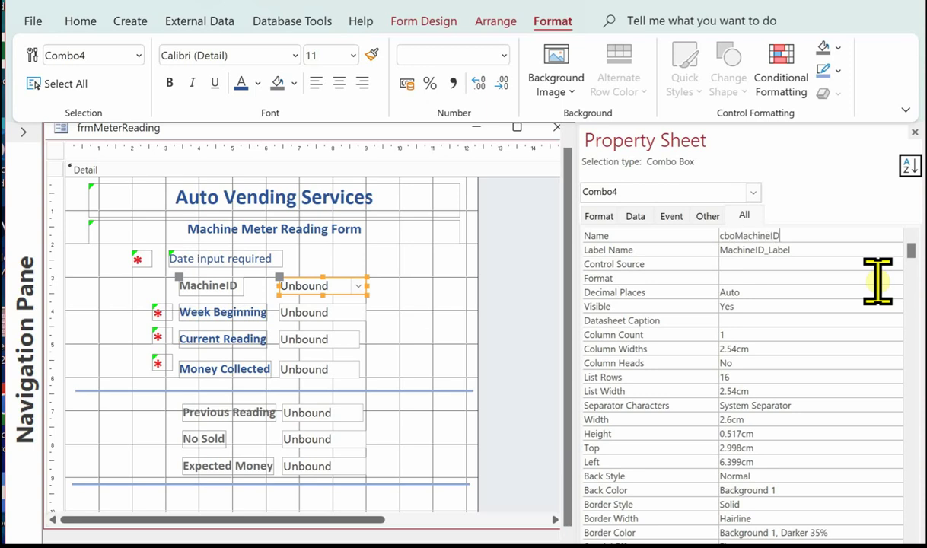
text(ID)
key(Return)
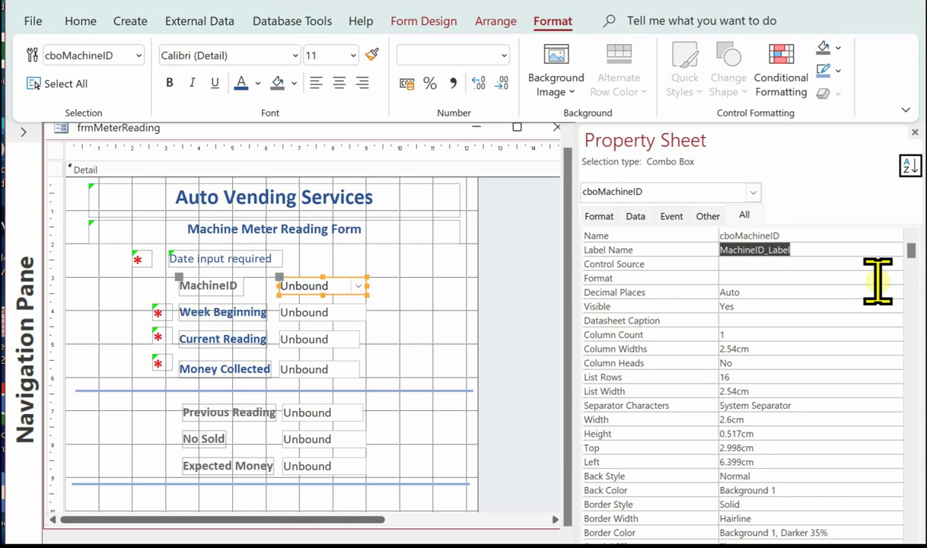
Rename the Current Reading text box as txtCurrRead.
click(339, 313)
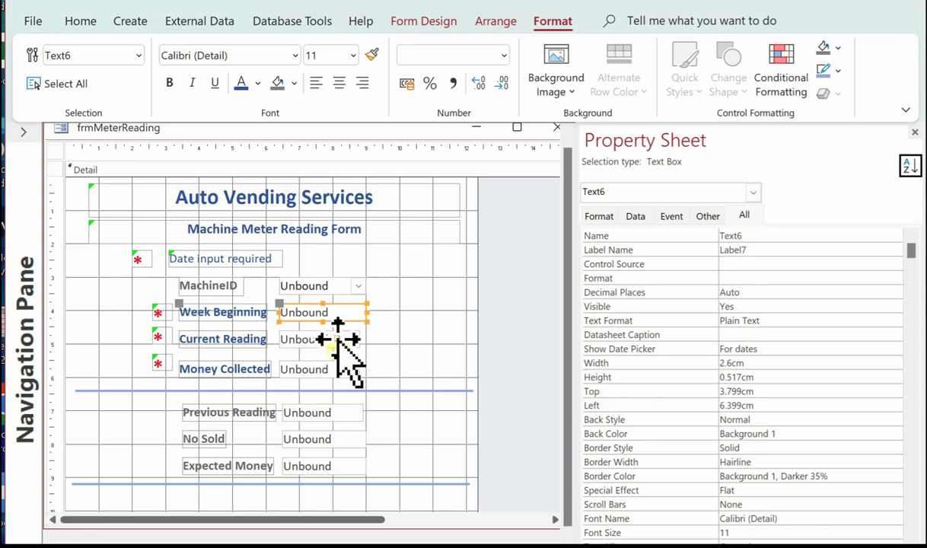
click(336, 340)
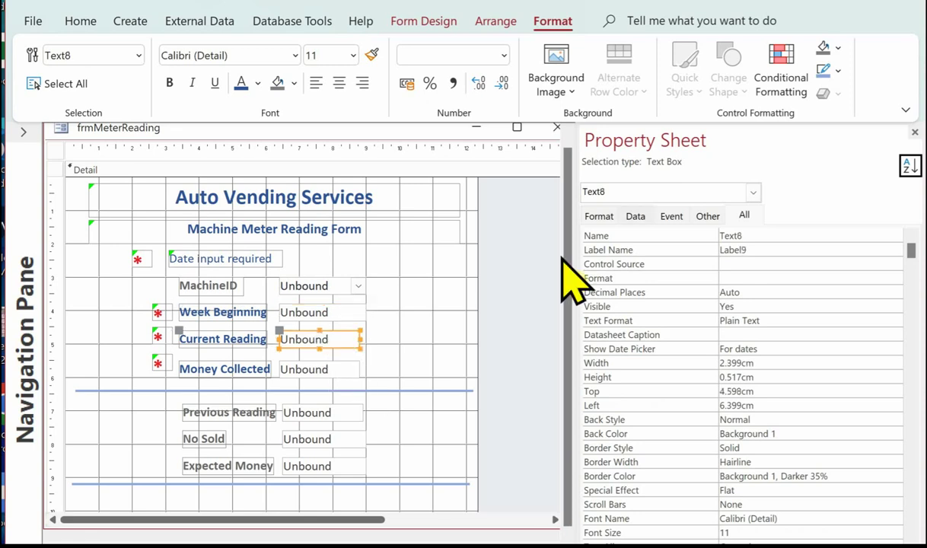
click(763, 236)
text(txtCurrRead)
key(Return)
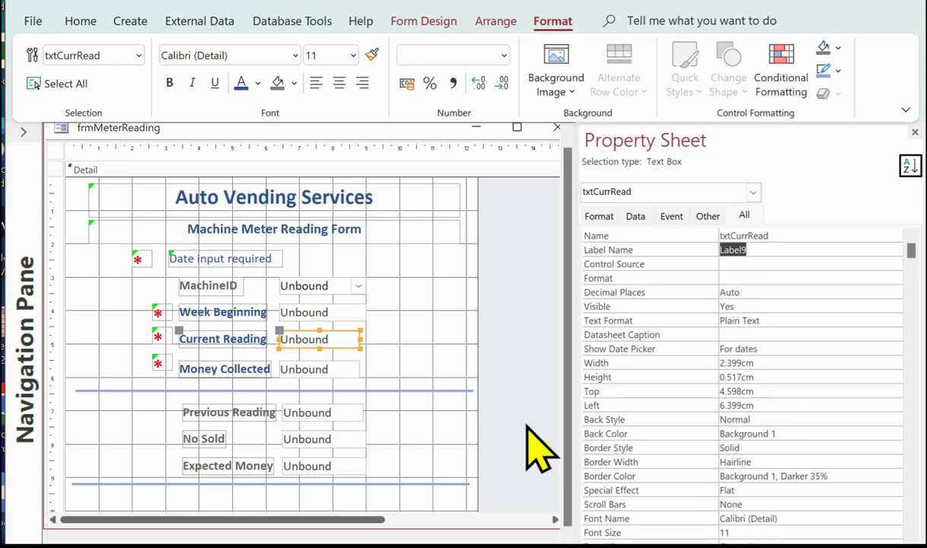
Rename the Money Collected text box as txtMonColl.
click(298, 368)
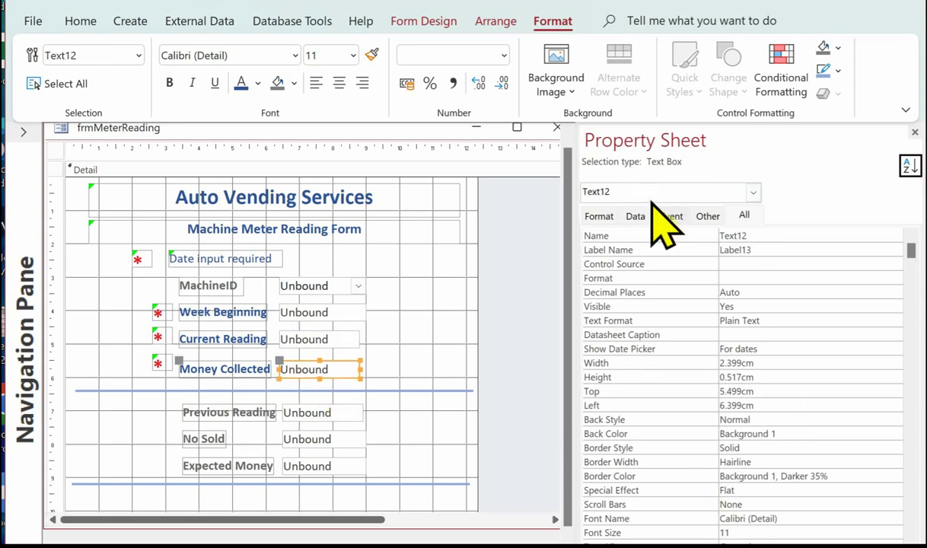
click(686, 235)
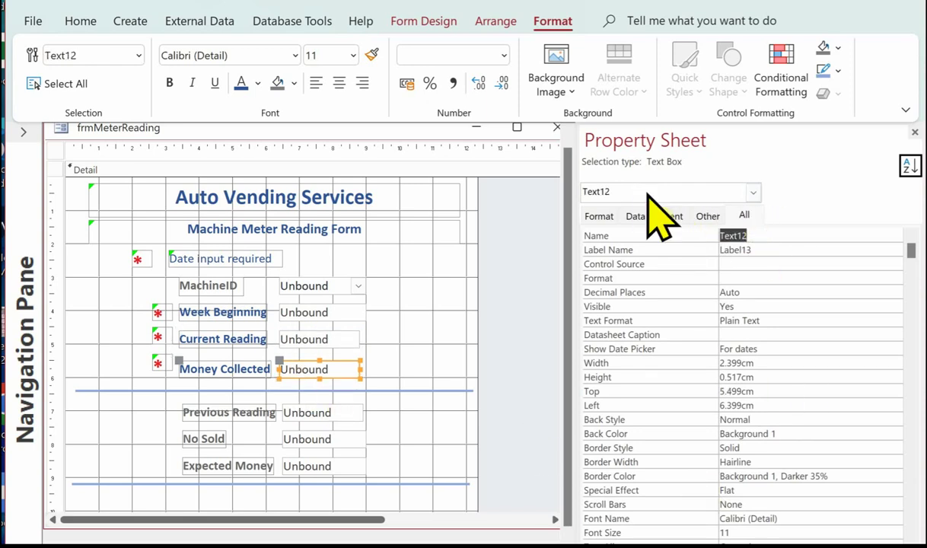
text(txt)
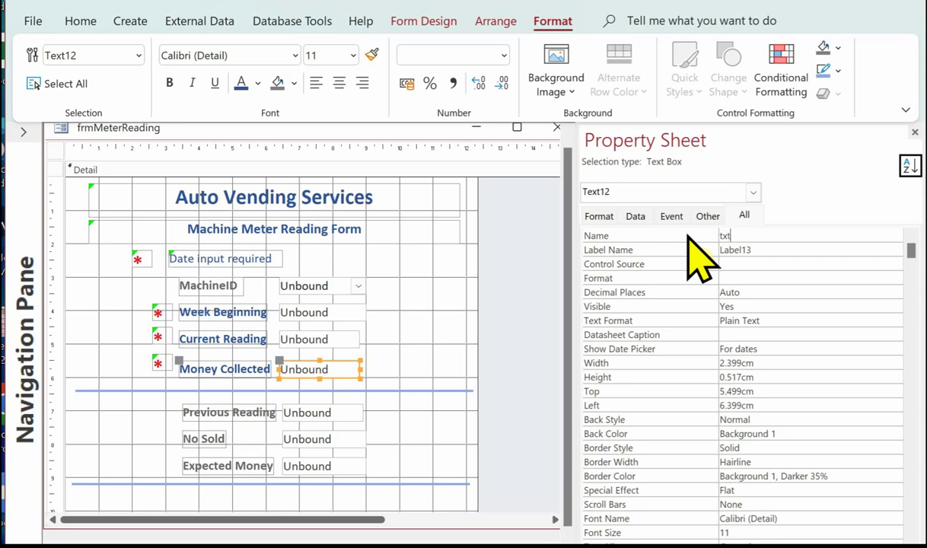
text(MonColl)
key(Return)
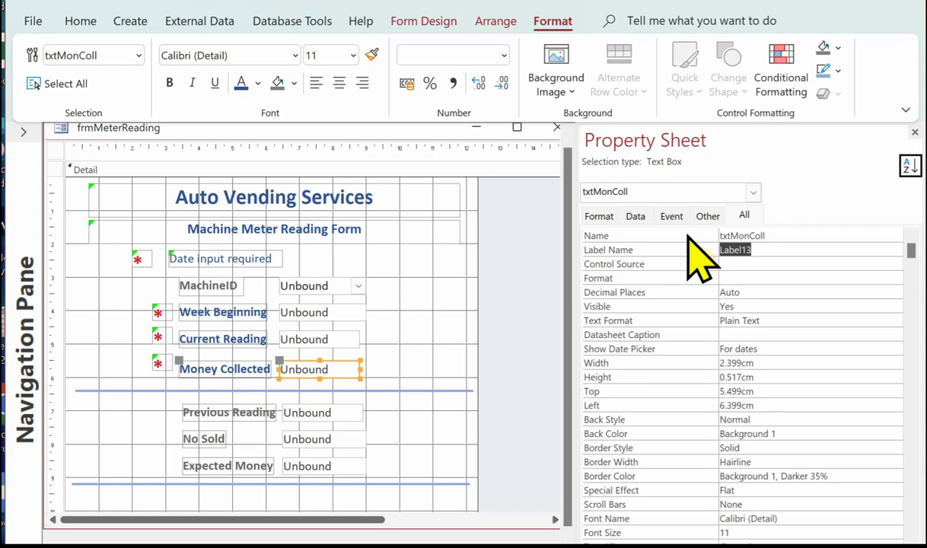
Rename the Previous Reading text box as txtPrevRead, keeping it aligned with the boxes below.
click(327, 411)
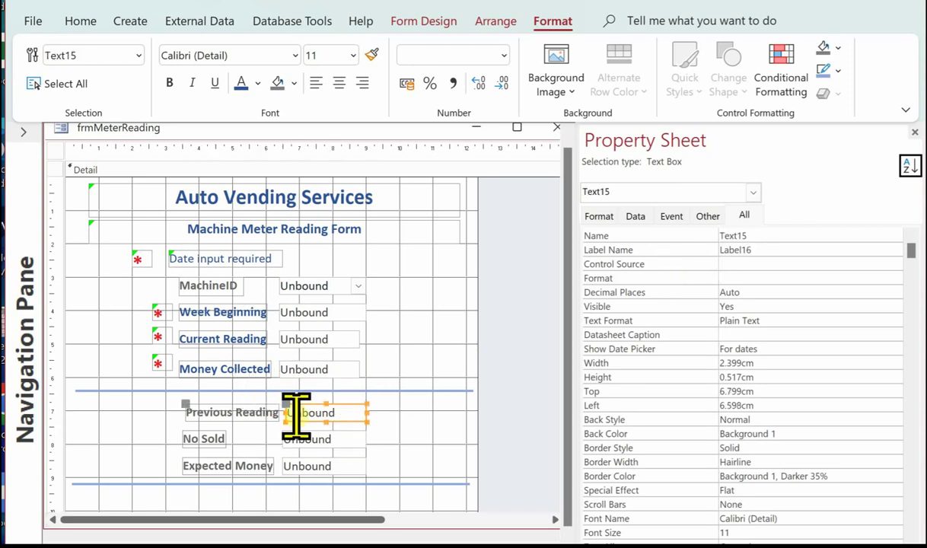
key(Left)
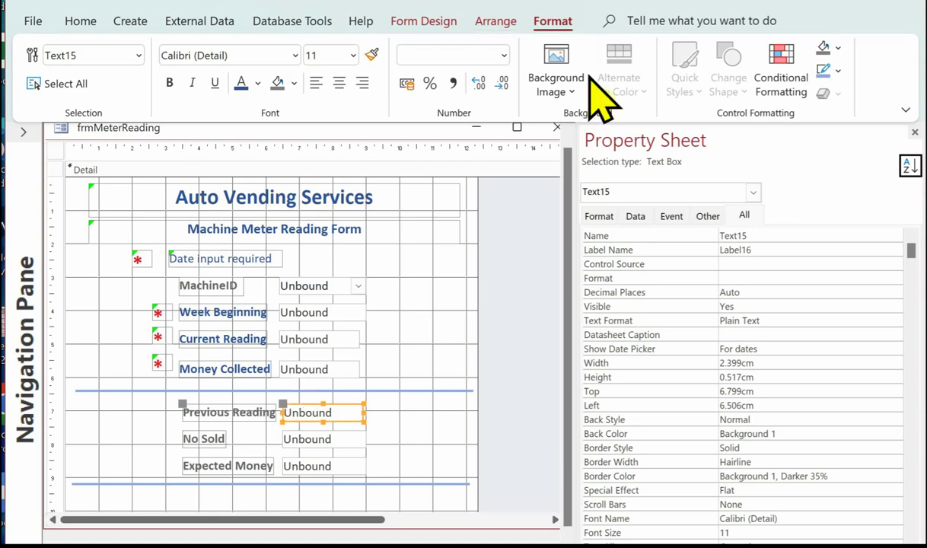
click(696, 235)
text(tx)
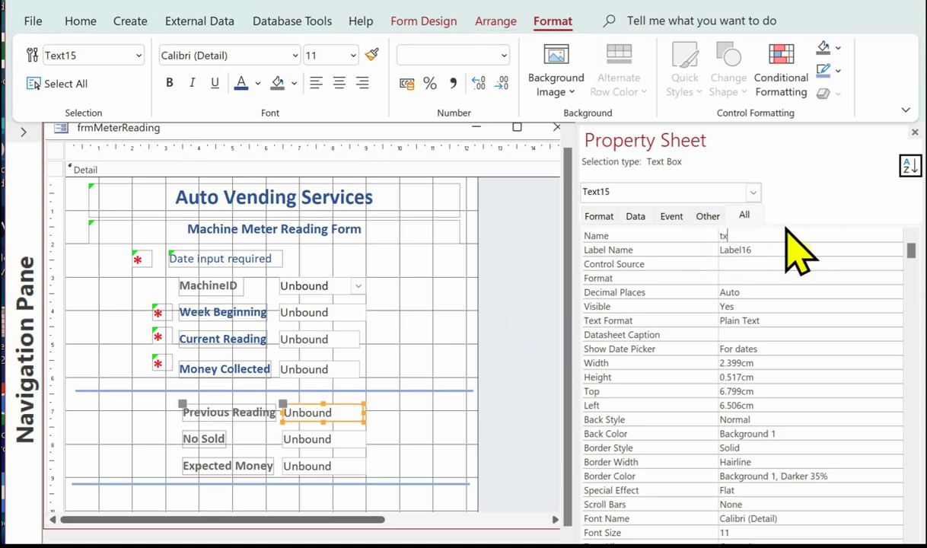
text(trPrevRe)
key(BackSpace)
key(BackSpace)
key(BackSpace)
key(BackSpace)
key(BackSpace)
key(BackSpace)
text(PrevRead)
key(Return)
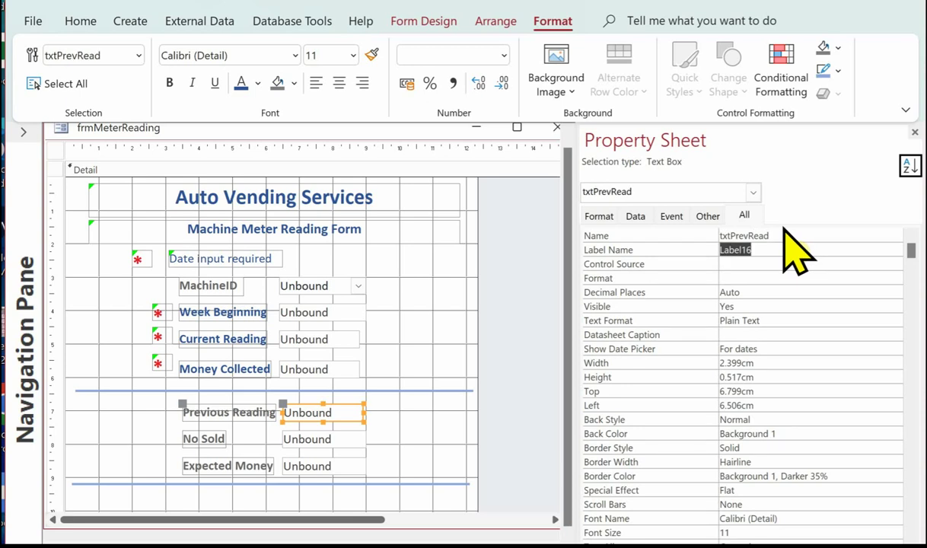
Rename the No Sold text box as txtNoSold.
click(316, 440)
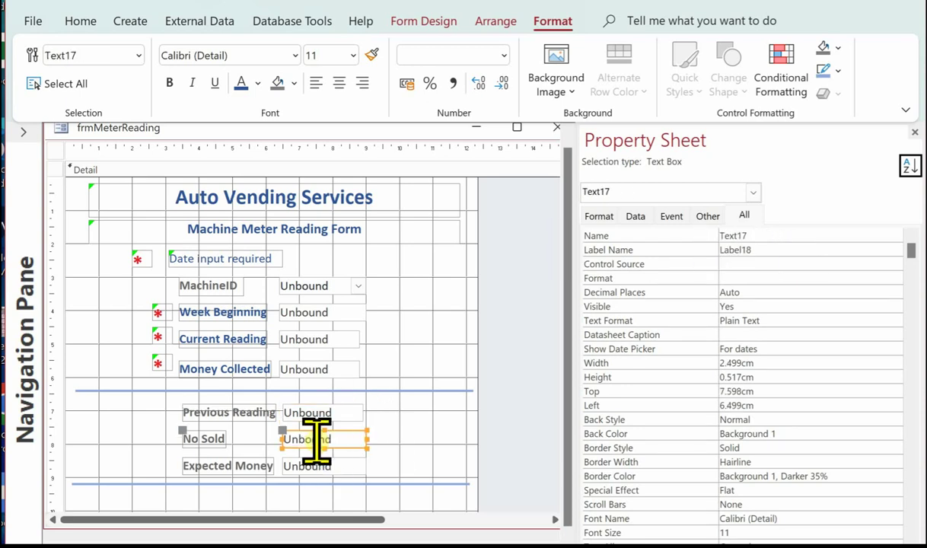
click(638, 193)
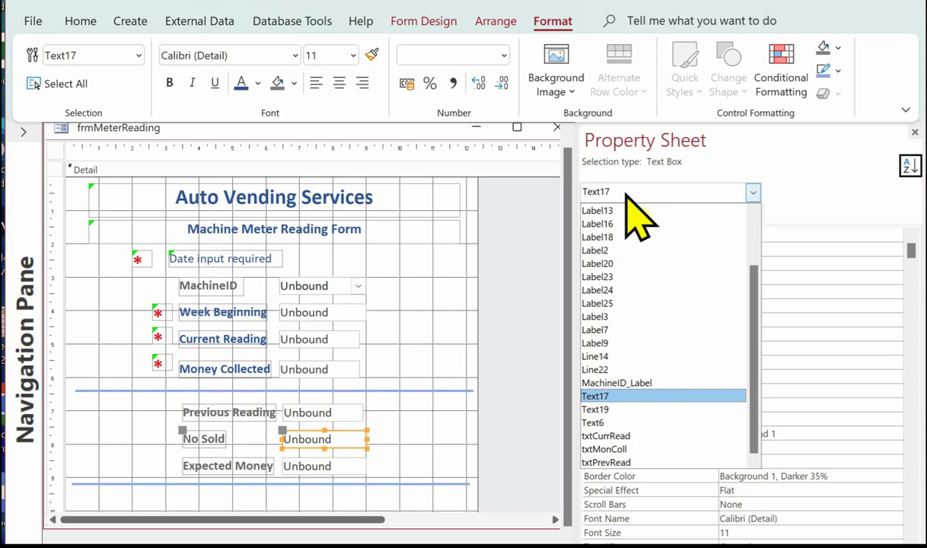
key(Escape)
key(Tab)
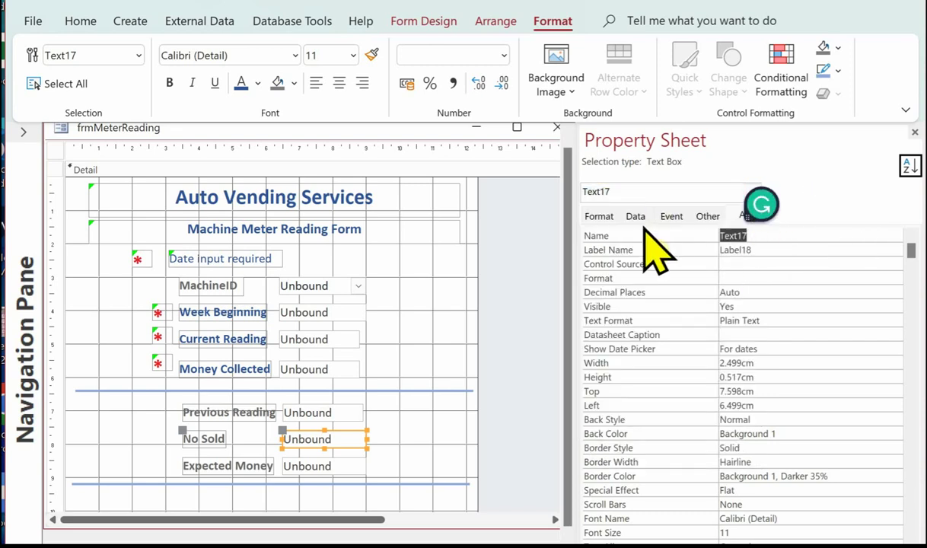
text(txtNoSold)
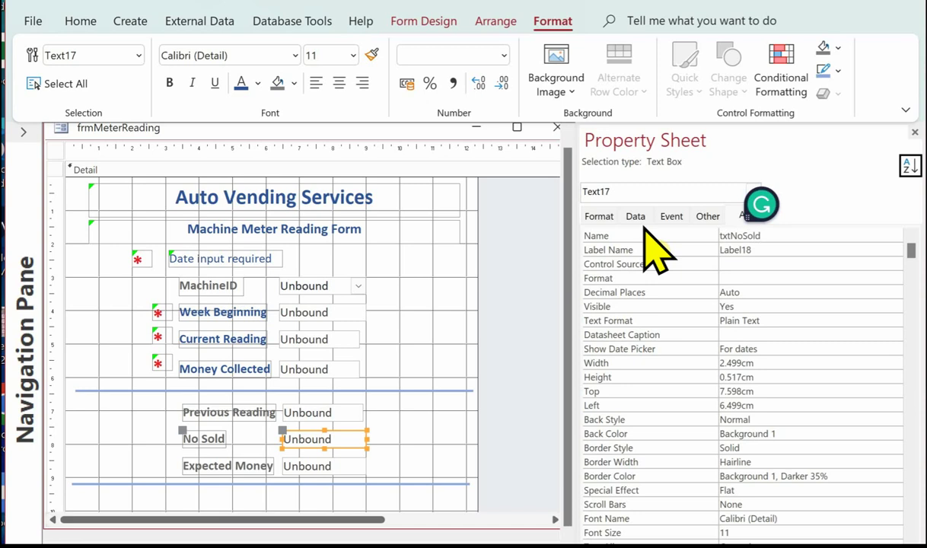
click(327, 499)
Rename the Expected Money text box as txtExpMon.
double_click(315, 467)
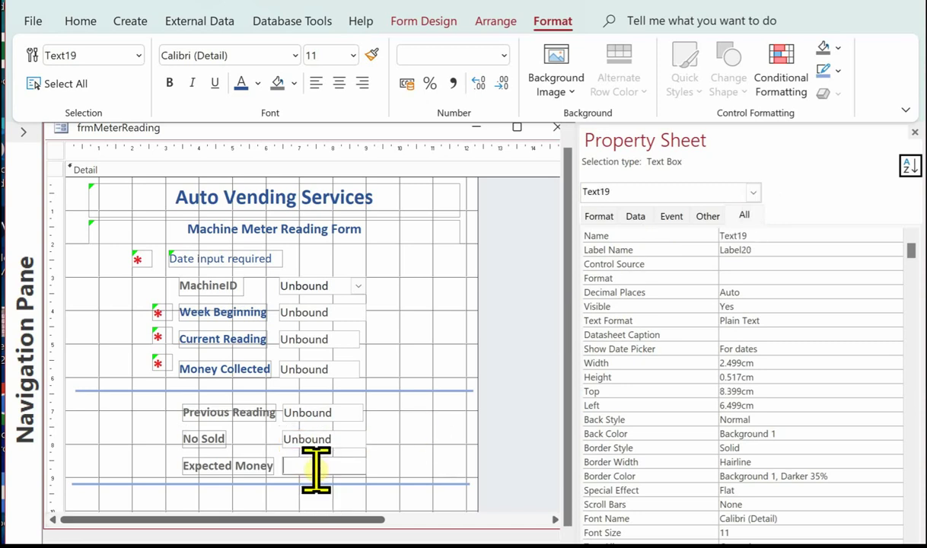
click(413, 457)
click(312, 467)
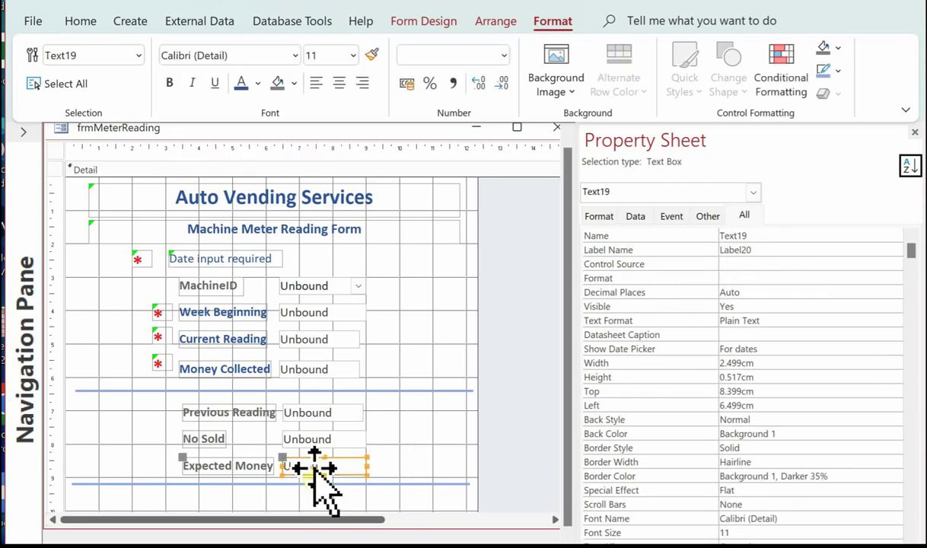
double_click(763, 241)
text(txtExpMo)
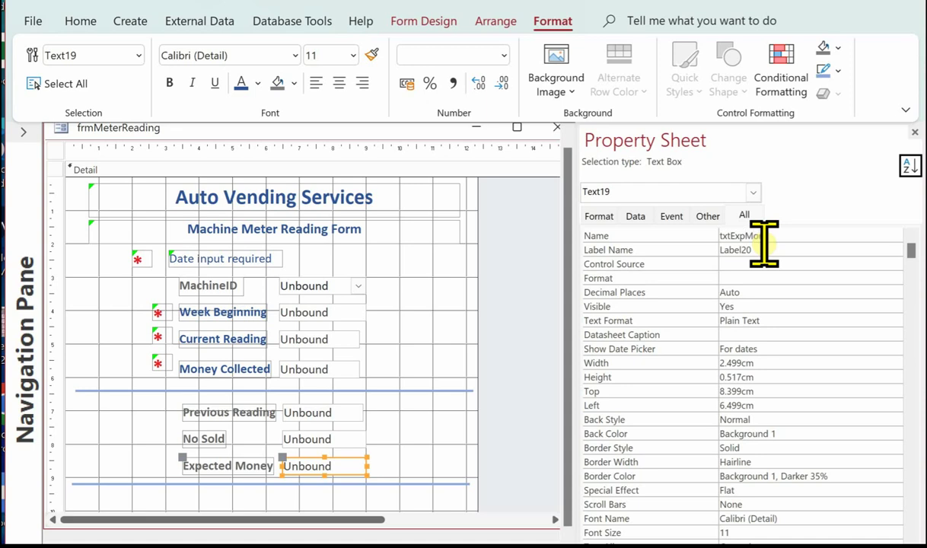
text(n)
key(Return)
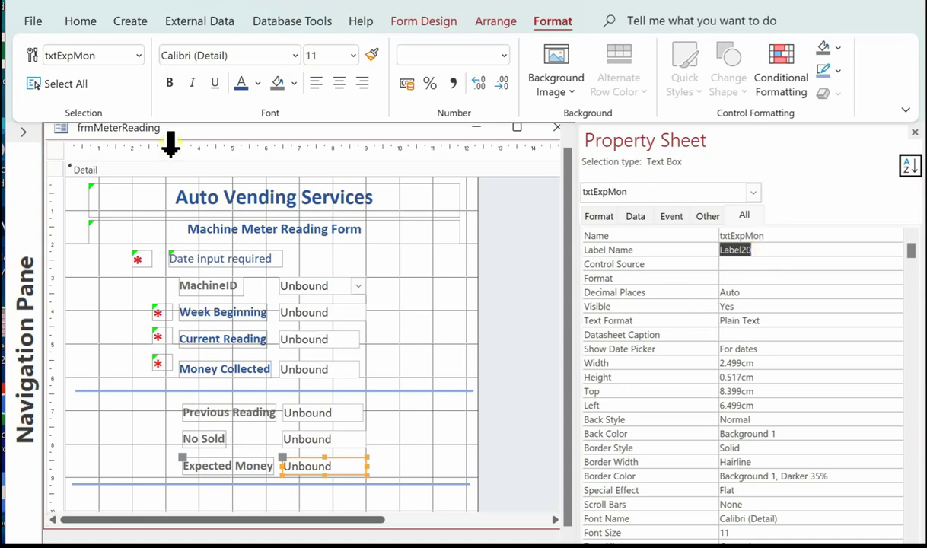
Save the design of frmMeterReading and select the form itself to show its properties.
right_click(262, 128)
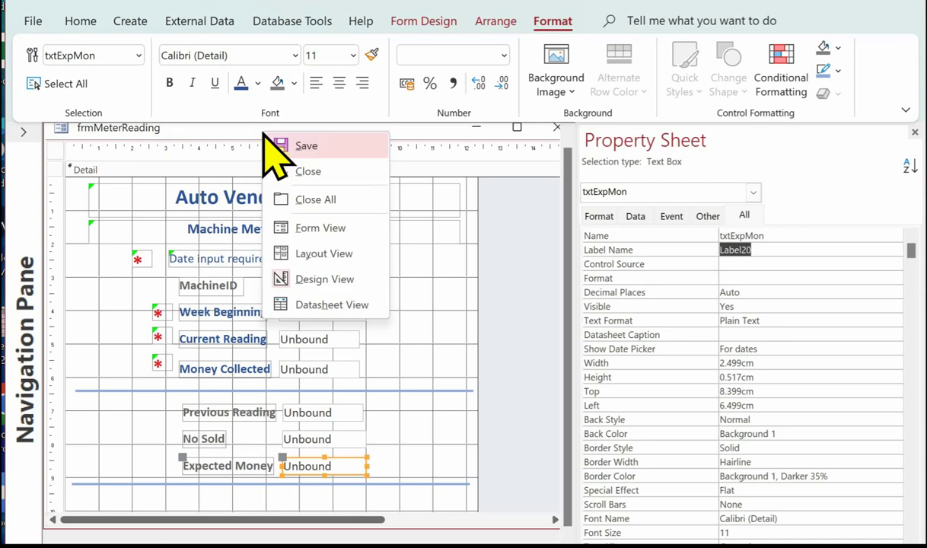
click(312, 147)
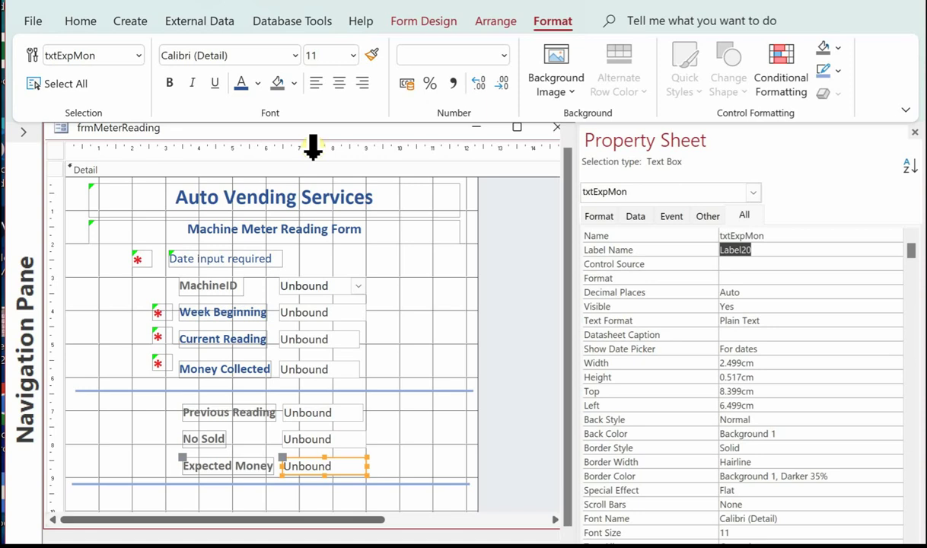
click(55, 150)
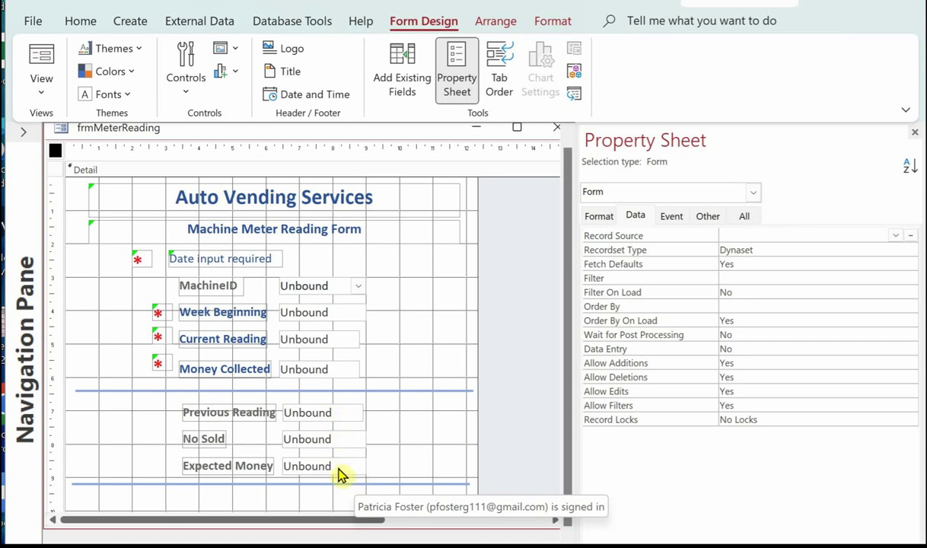
Set Enabled to No for the Previous Reading, No Sold and Expected Money text boxes and preview the form.
click(320, 413)
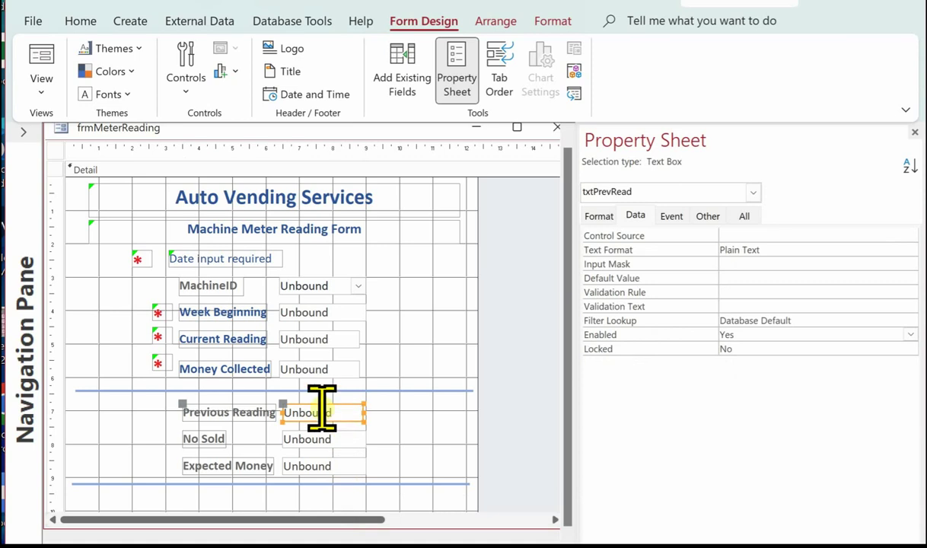
shift+click(319, 439)
shift+click(323, 466)
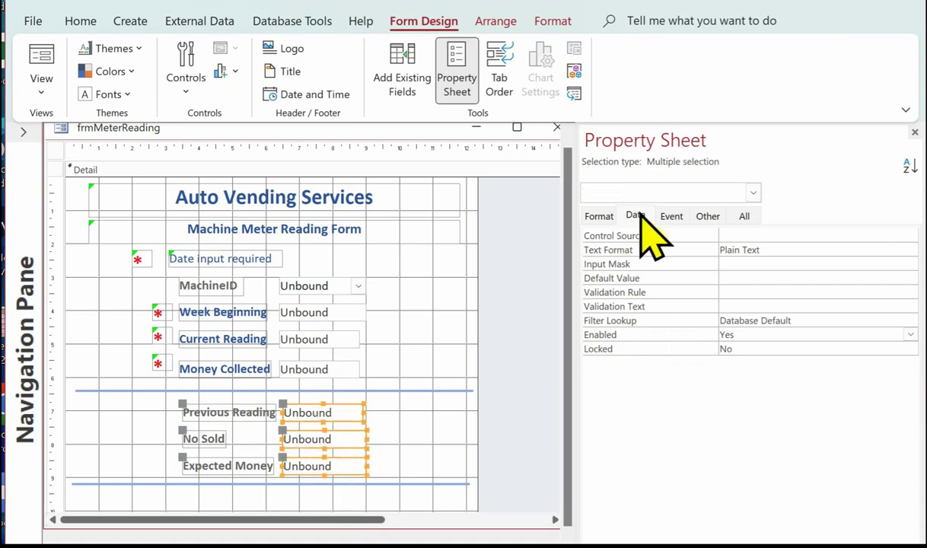
double_click(755, 335)
key(F5)
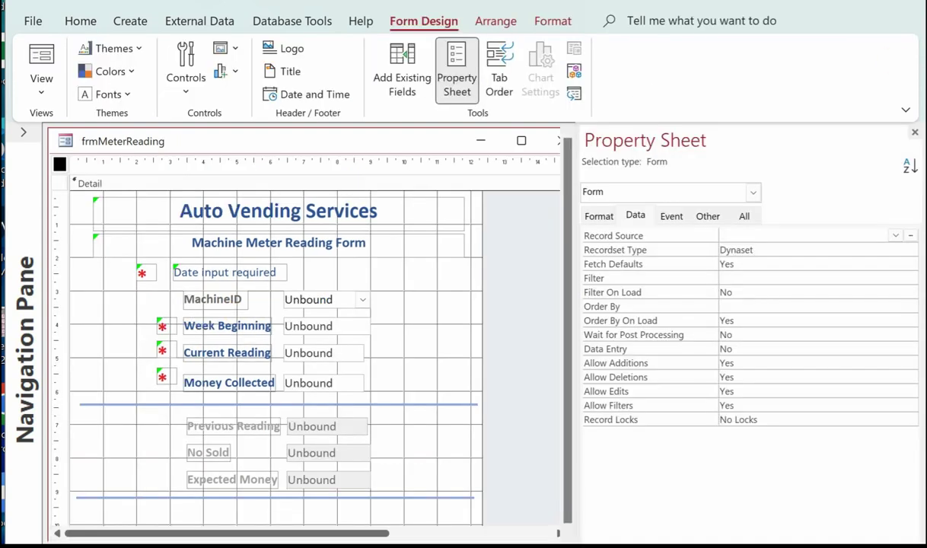
Move the red asterisk and the "Date input required" label together about 1.5 cm to the right.
click(148, 275)
shift+click(217, 274)
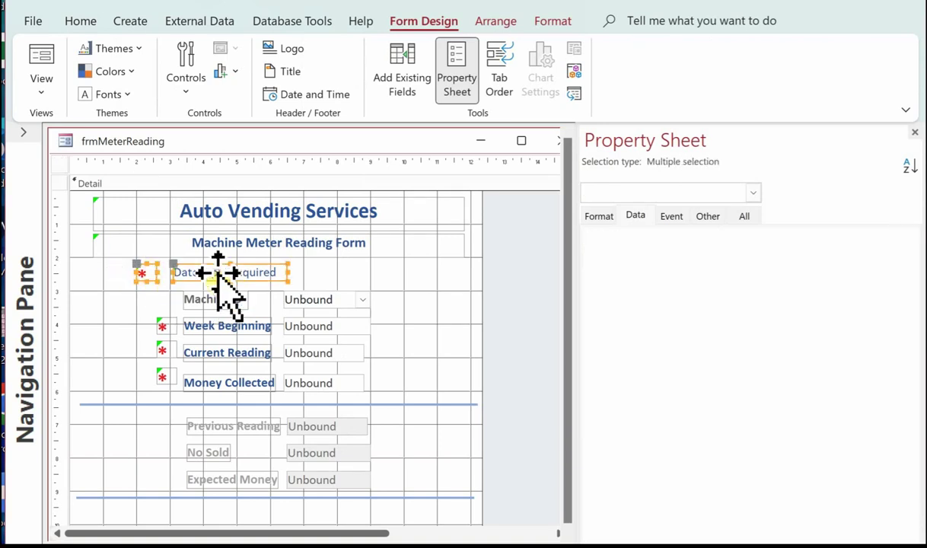
key(Right)
key(Right)
key(Right)
key(Right)
key(Right)
key(Right)
key(Right)
key(Right)
key(Right)
key(Right)
key(Right)
key(Right)
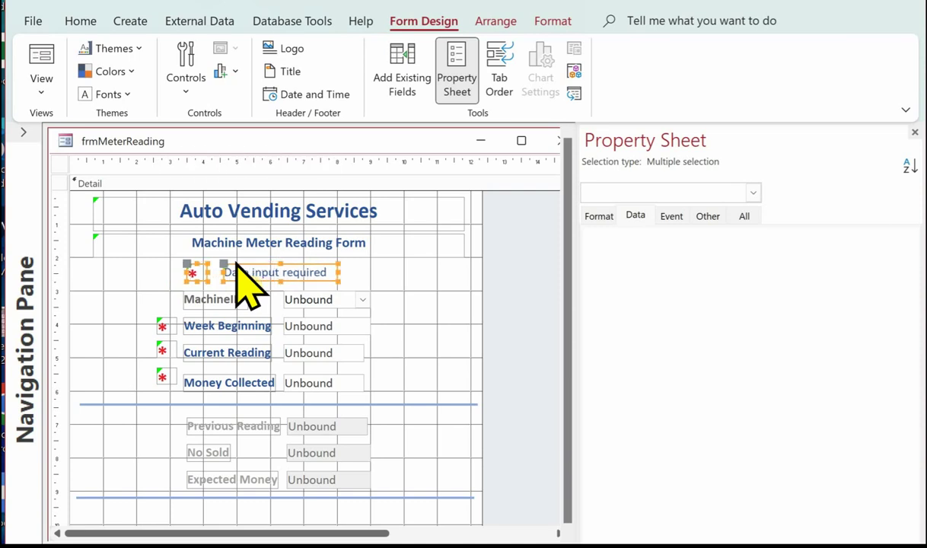
Insert a space in the MachineID label's caption so it reads "MachineI D".
click(222, 297)
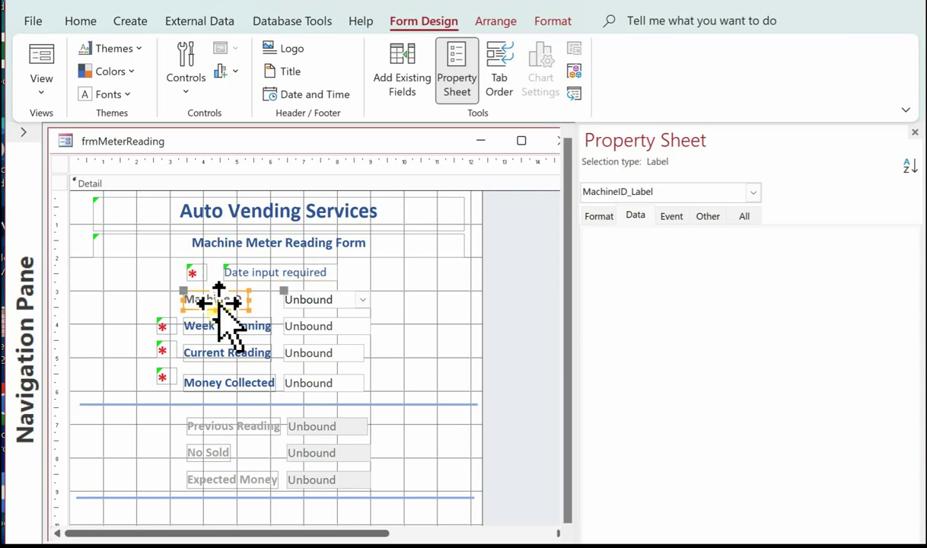
click(234, 298)
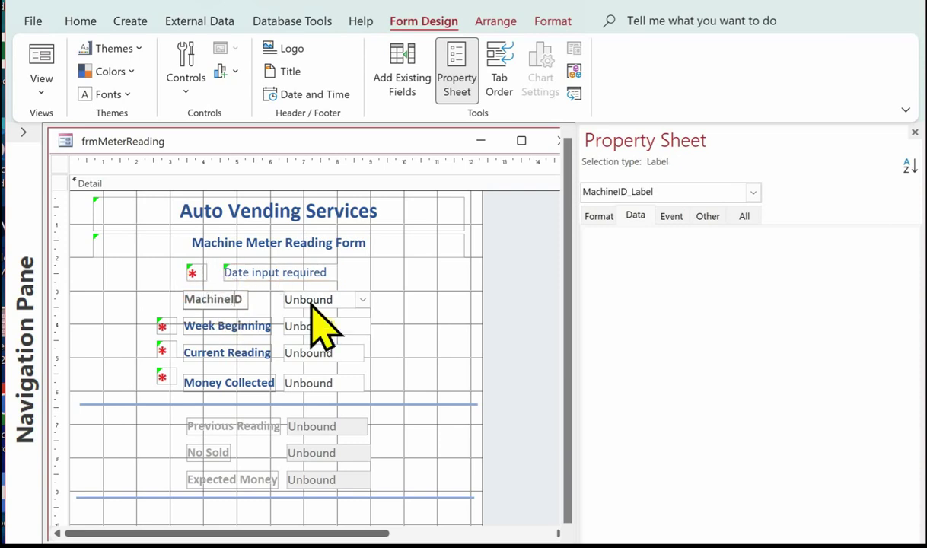
click(87, 263)
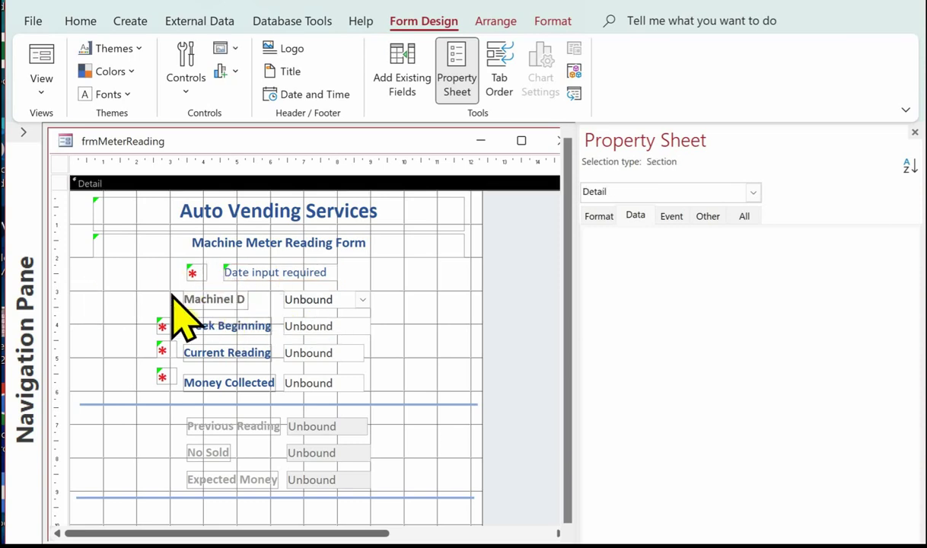
Give the machine ID label the same dark blue font colour as the Week Beginning label and save the form.
click(196, 298)
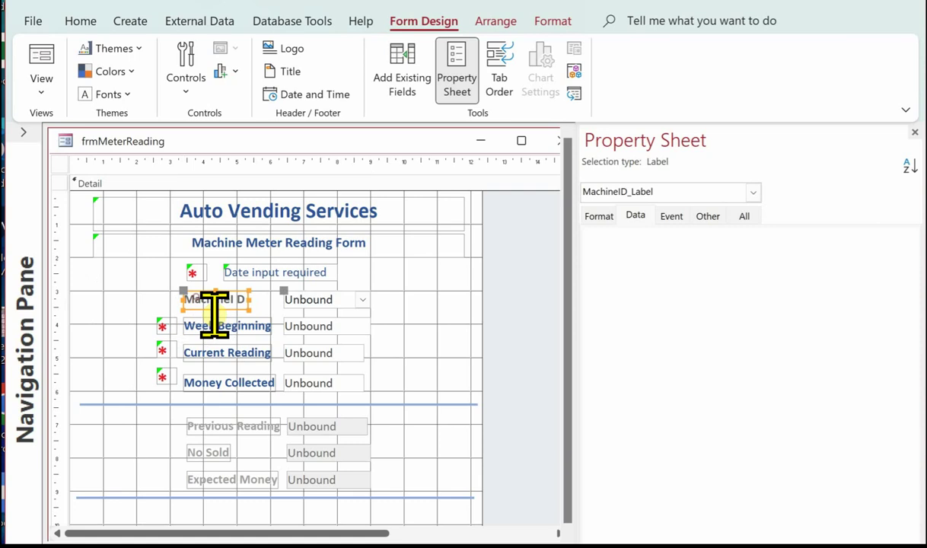
click(551, 20)
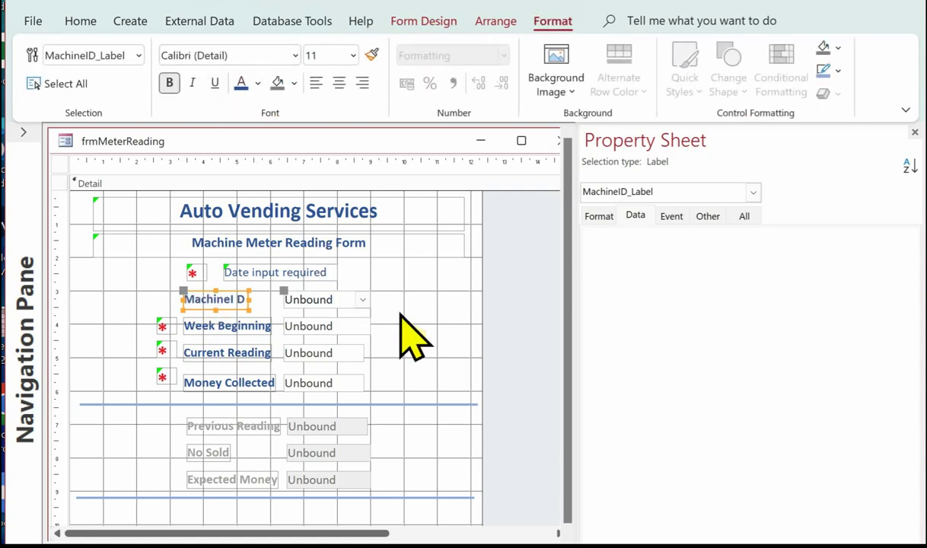
right_click(276, 140)
click(322, 156)
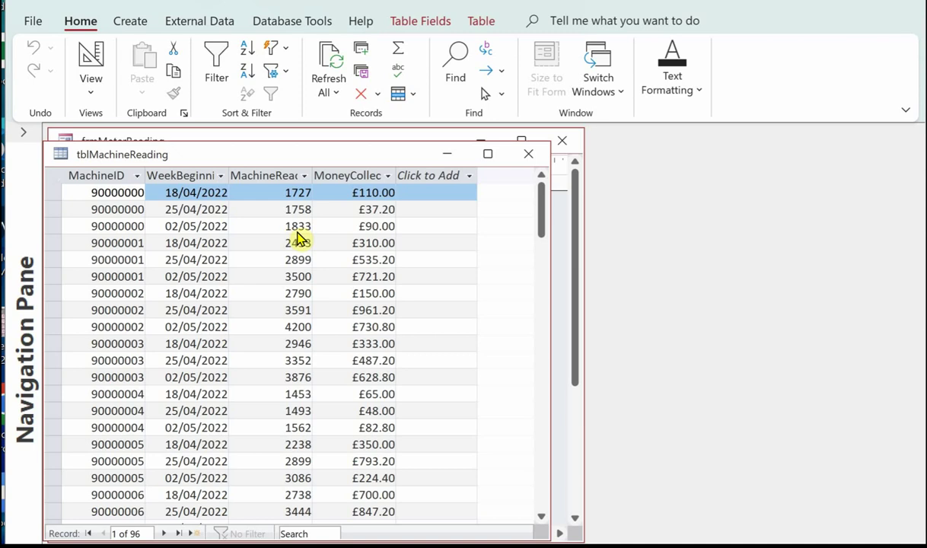
Close the tblMachineReading table and start a DMax expression in the Expression Builder as the Previous Reading text box's control source.
click(528, 154)
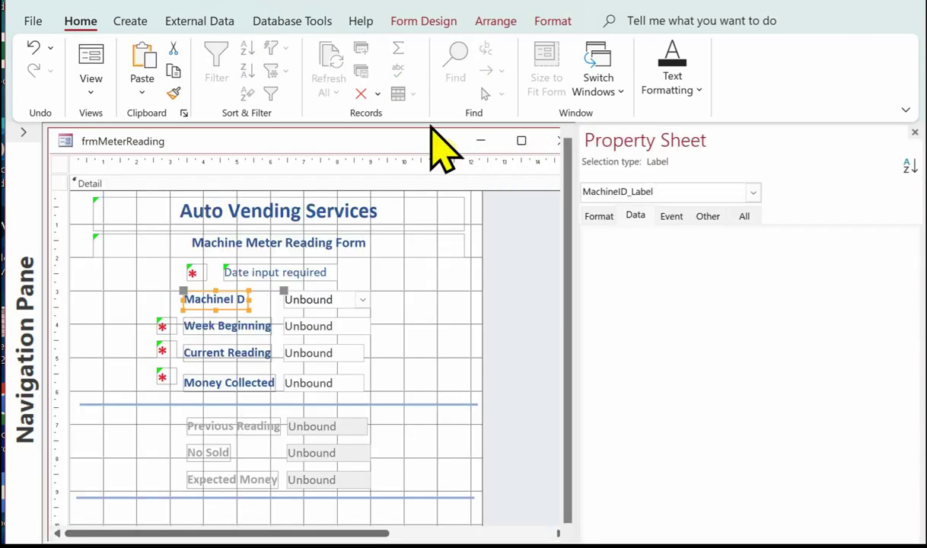
click(333, 427)
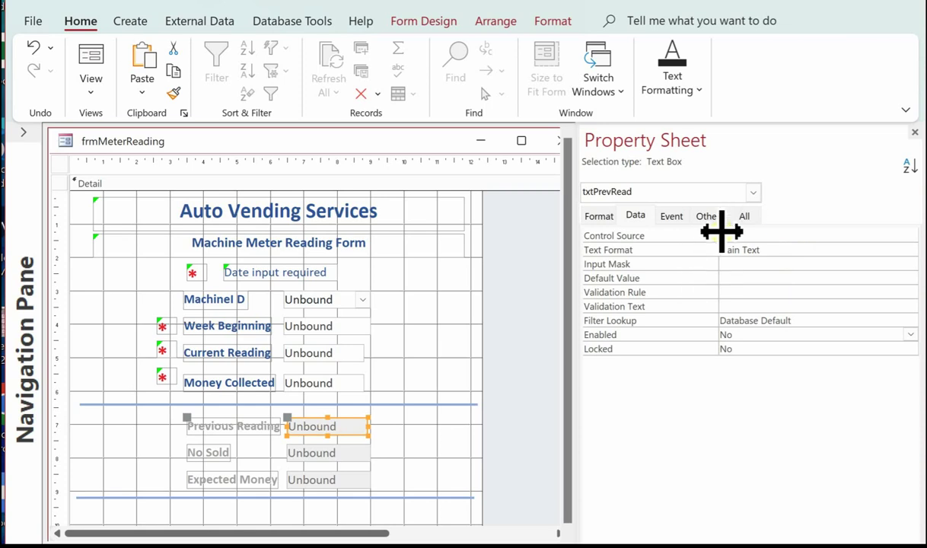
click(769, 234)
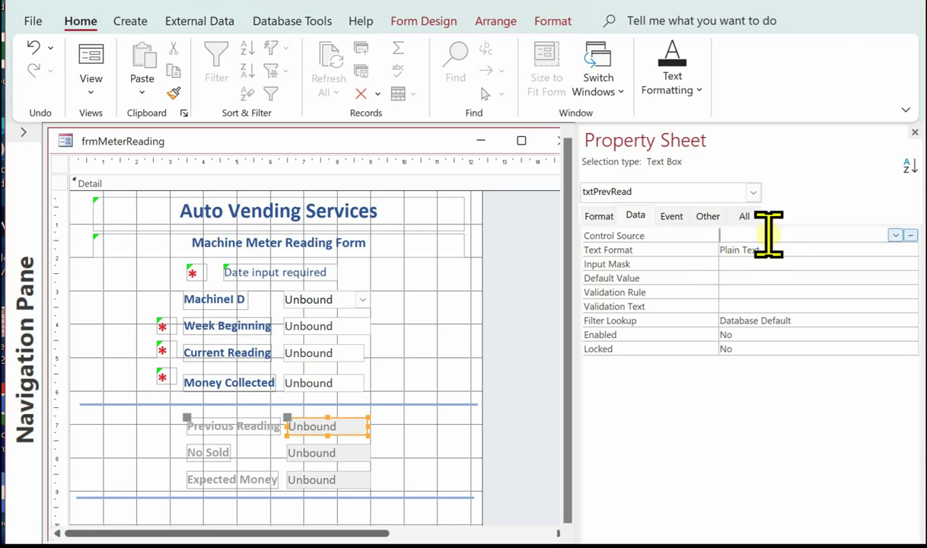
click(910, 235)
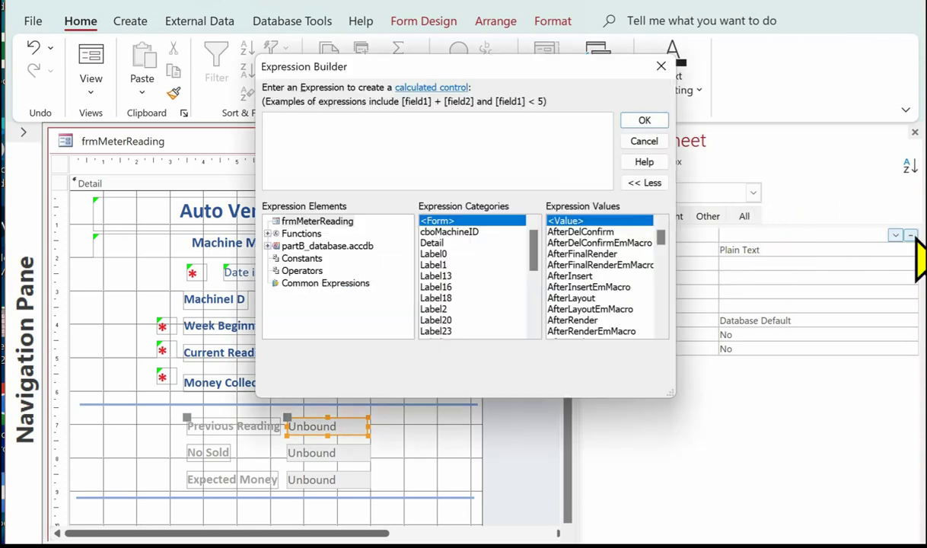
drag(383, 64, 598, 77)
click(480, 118)
text(=DM)
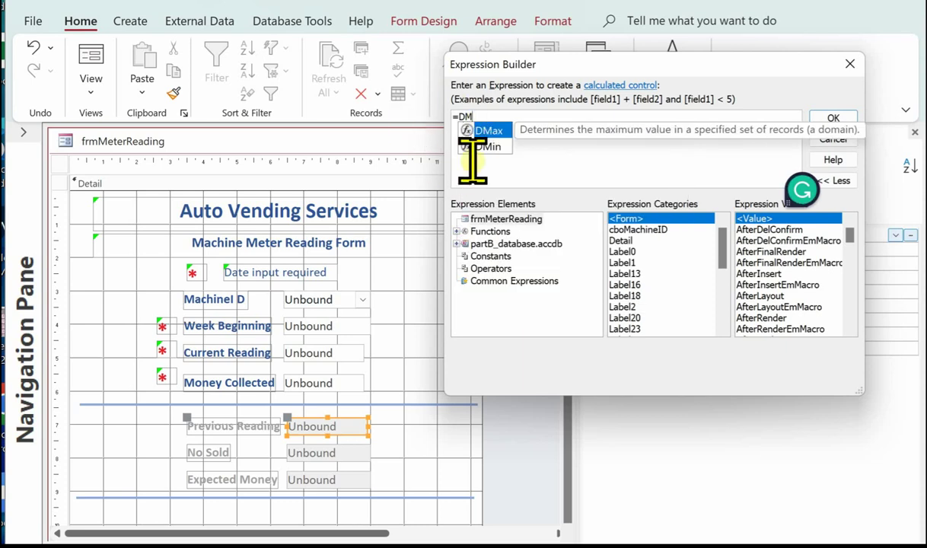
double_click(499, 131)
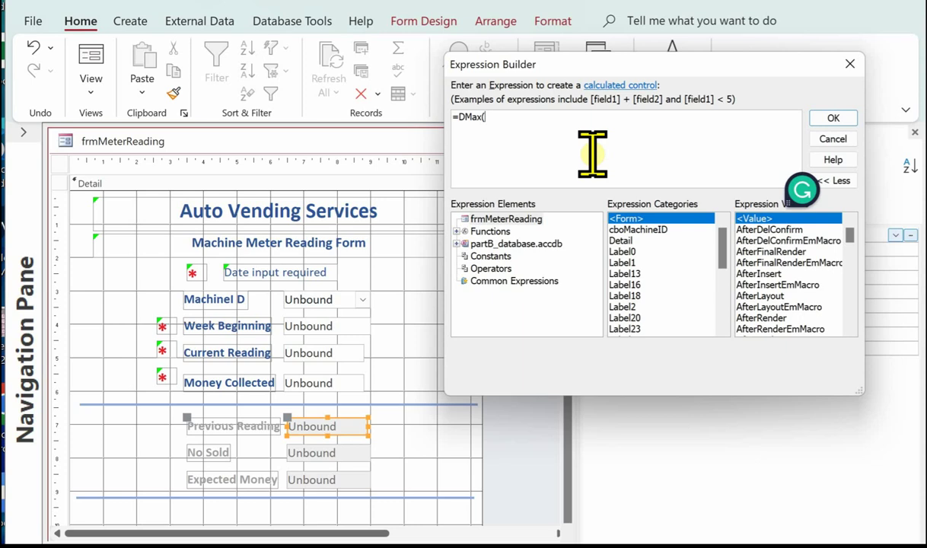
Enter "MachineReading" as the DMax expression and "tblMachineReading" as its domain, looking up the names among the database's tables.
click(457, 243)
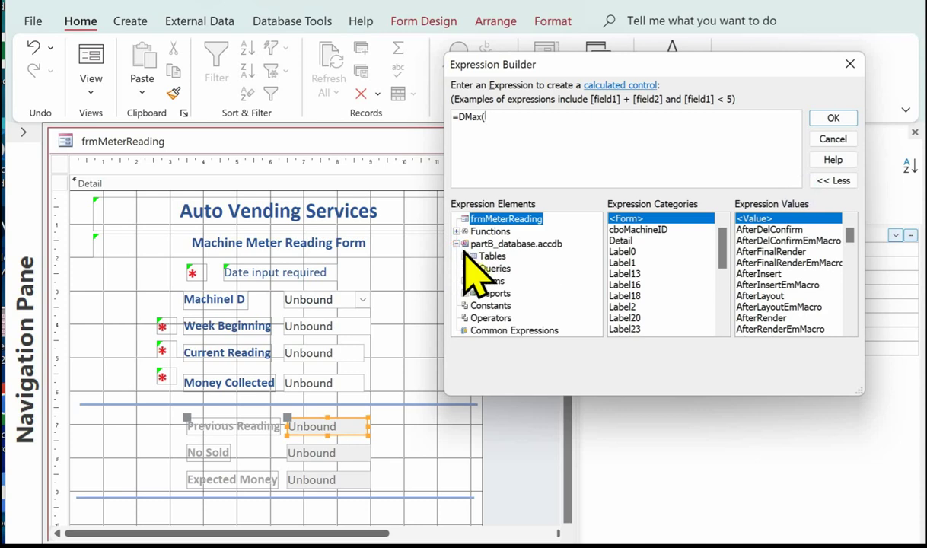
click(465, 257)
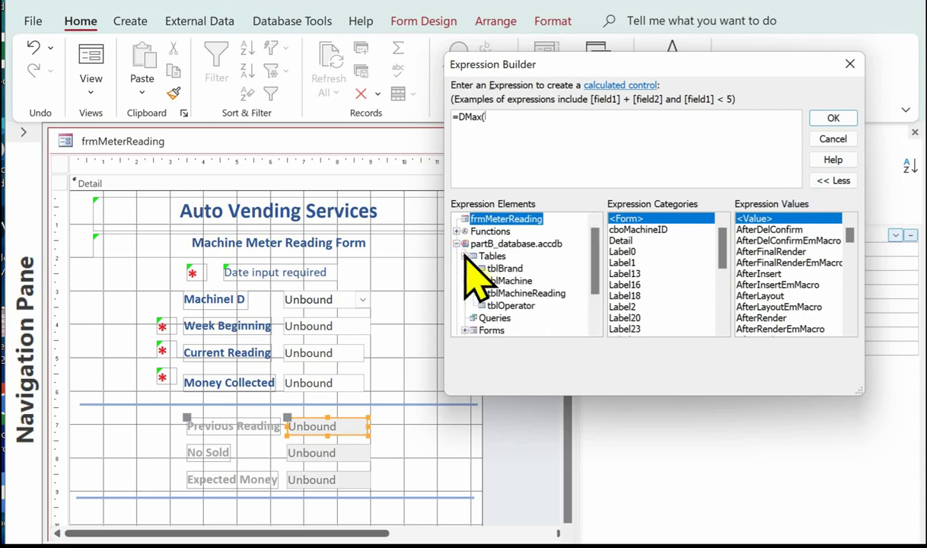
click(521, 294)
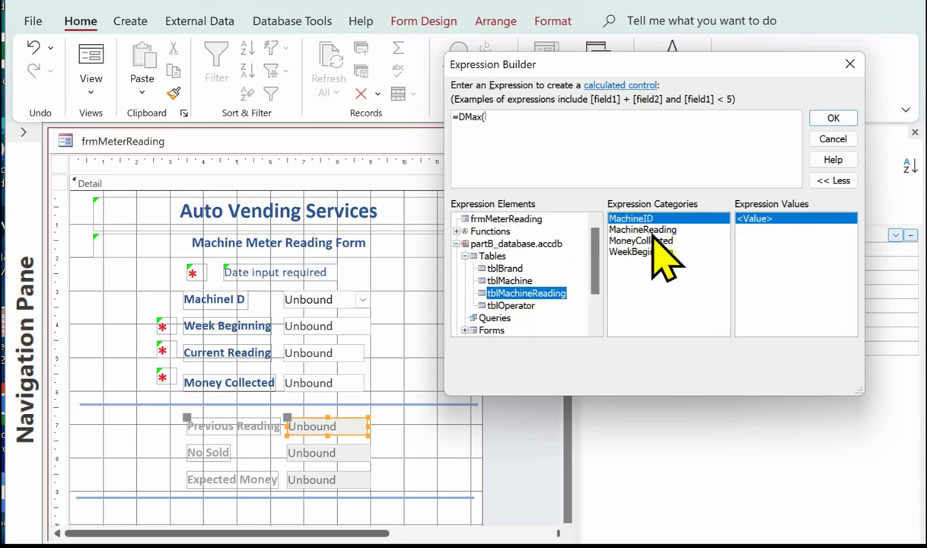
click(511, 127)
text(")
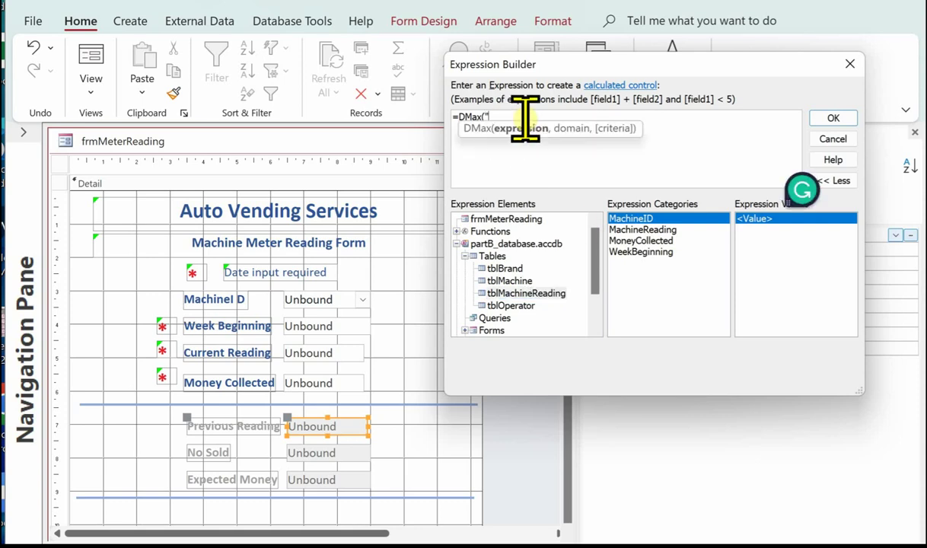
text(Machi)
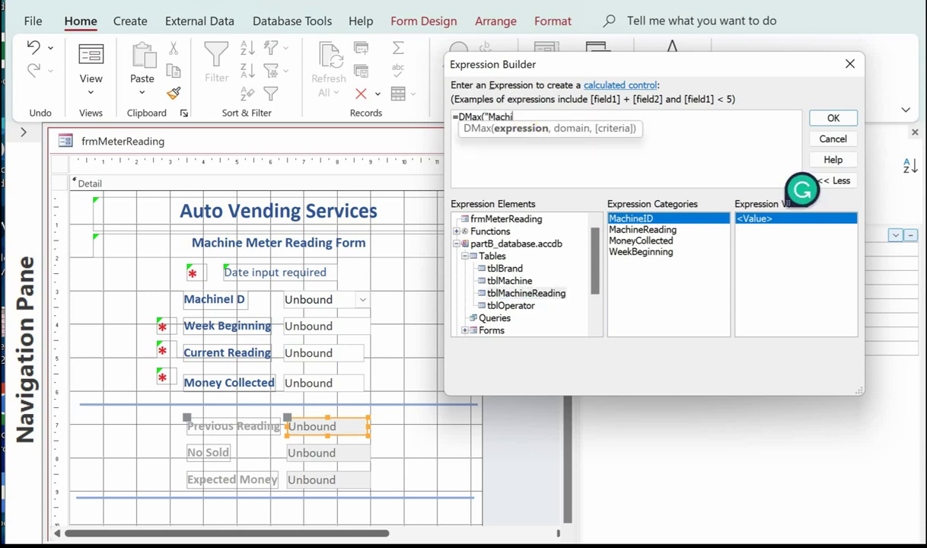
text(neReading)
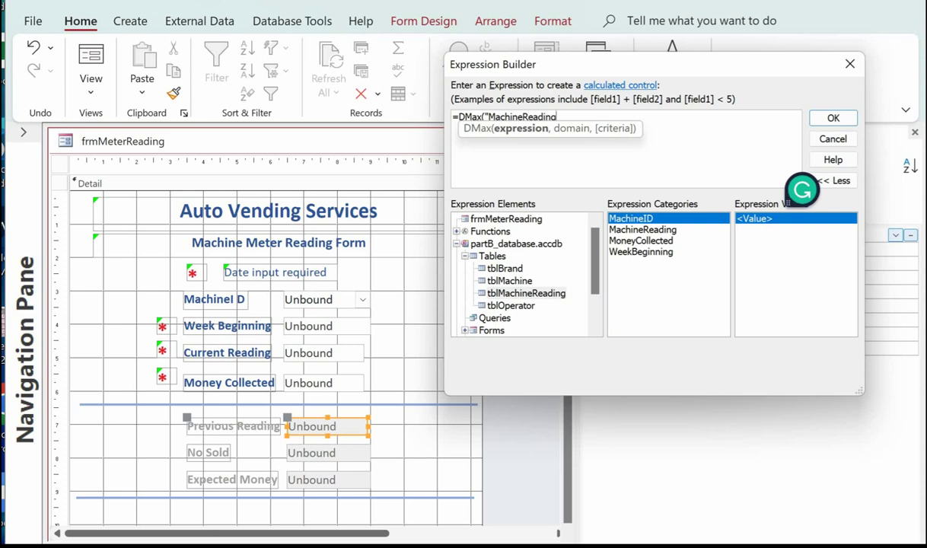
text(",)
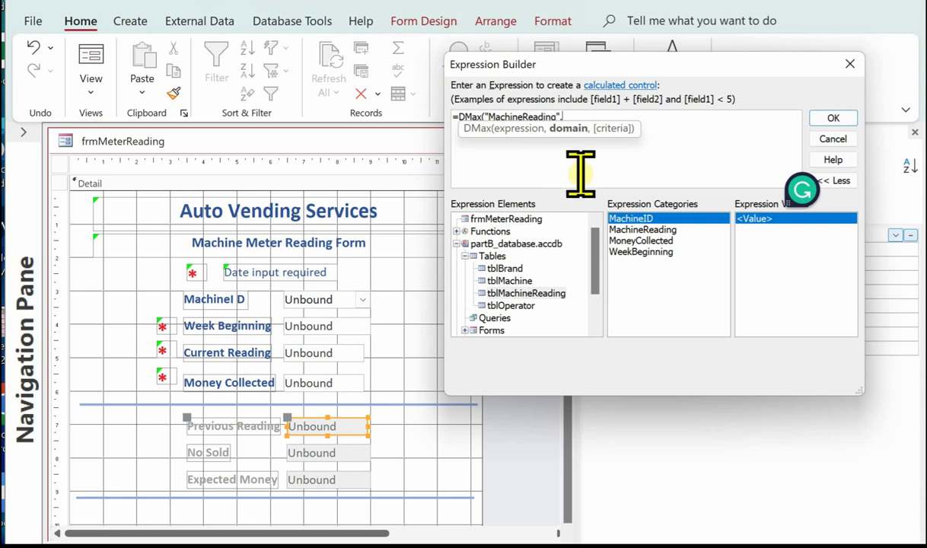
text("tblMachineReading")
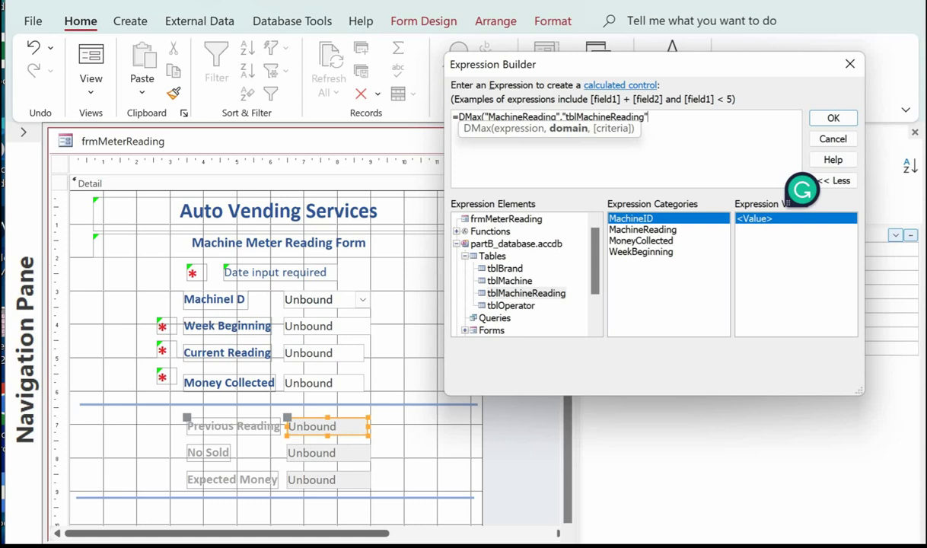
text(,)
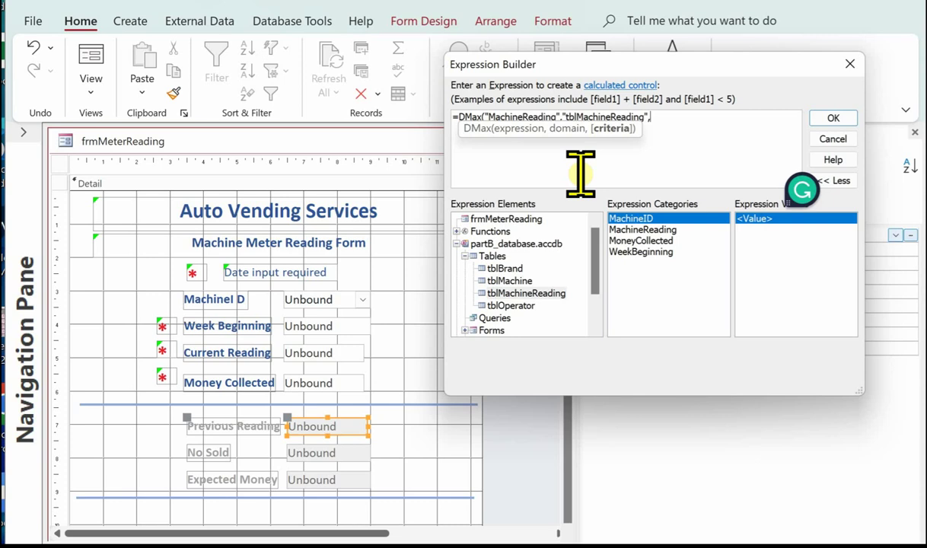
Complete the DMax expression with the criteria "cboMachineID=MachineID" and apply it to the Previous Reading text box.
text(")
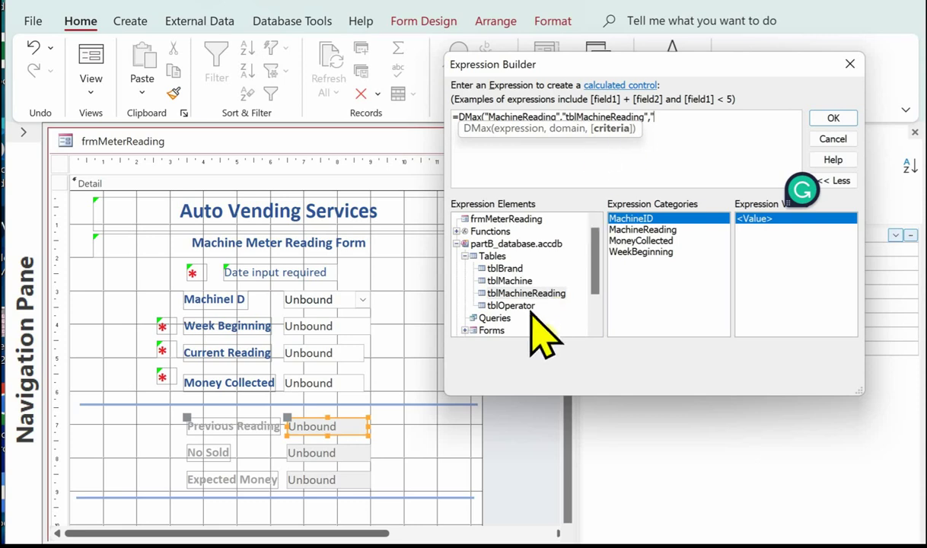
click(465, 330)
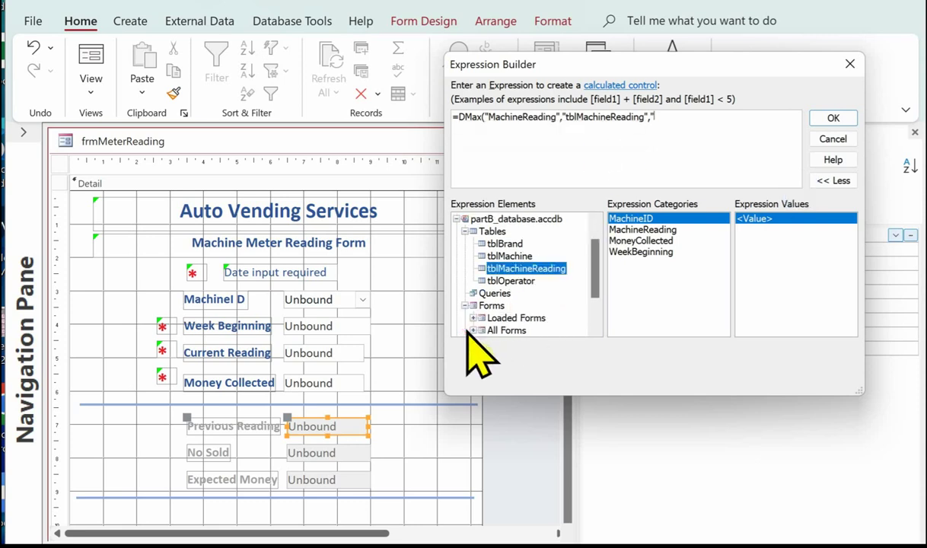
click(472, 330)
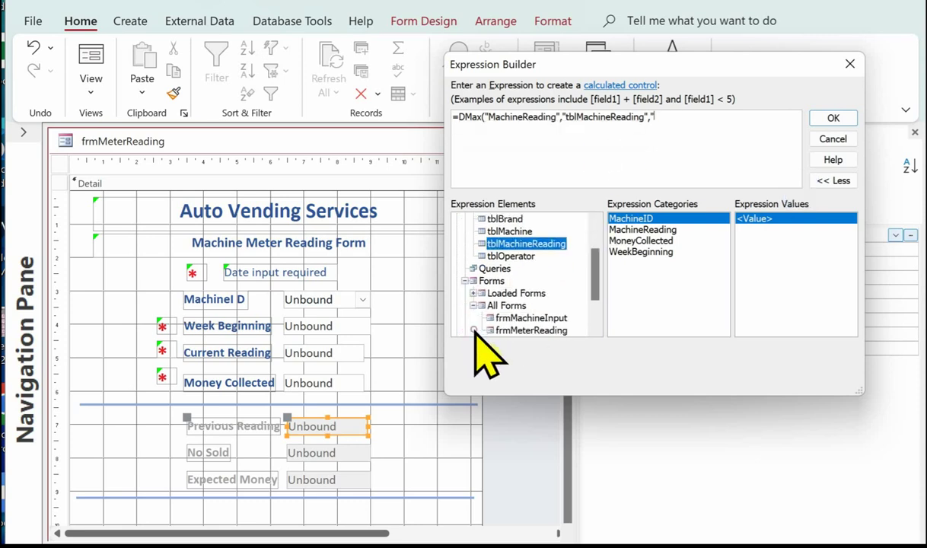
click(531, 331)
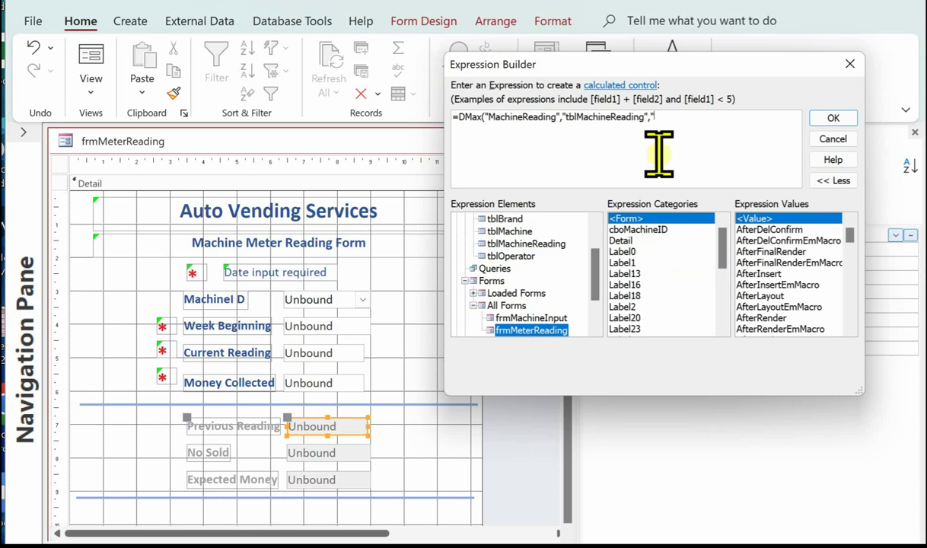
click(679, 118)
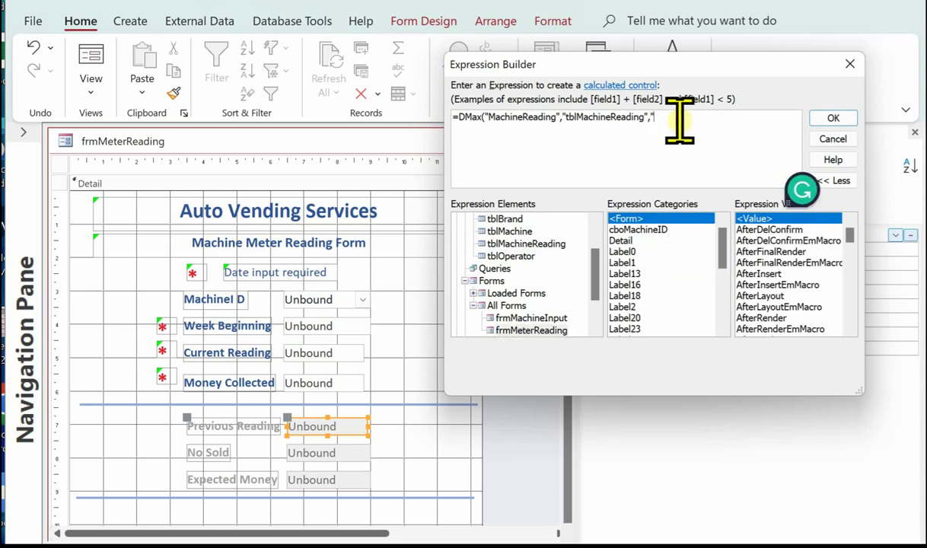
text(cboMachi)
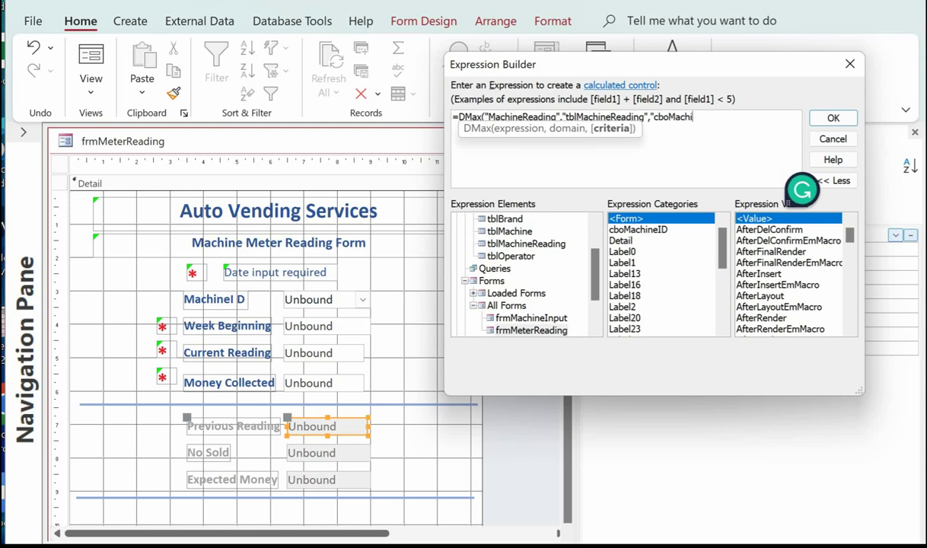
text(neID=MachineID")
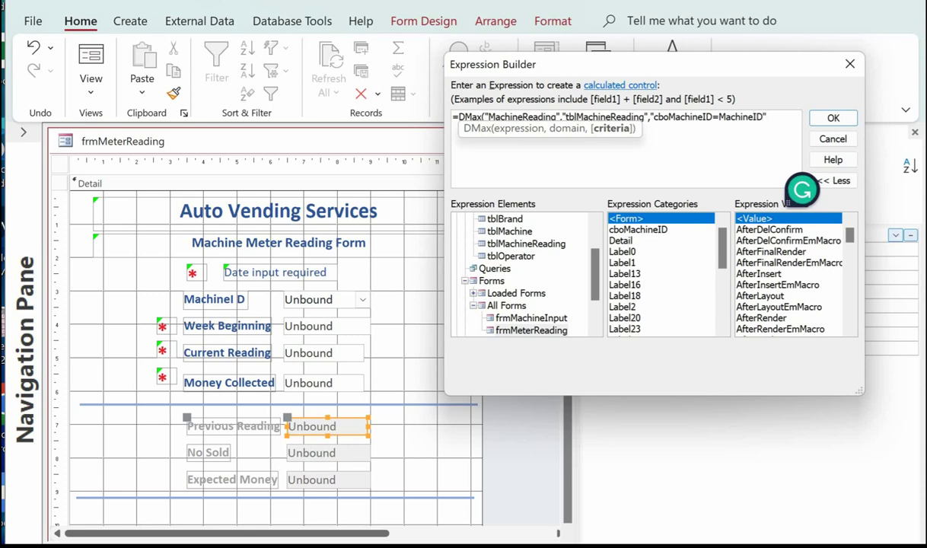
text())
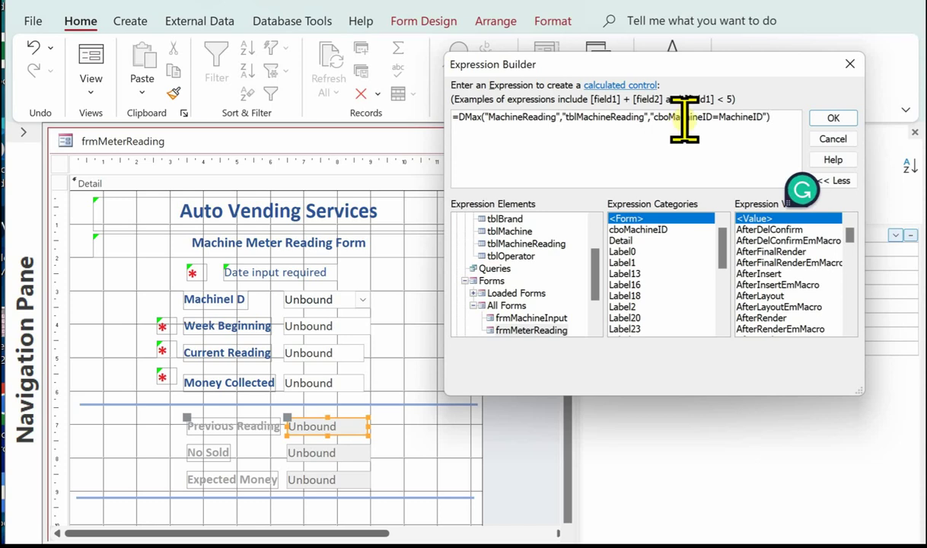
click(832, 120)
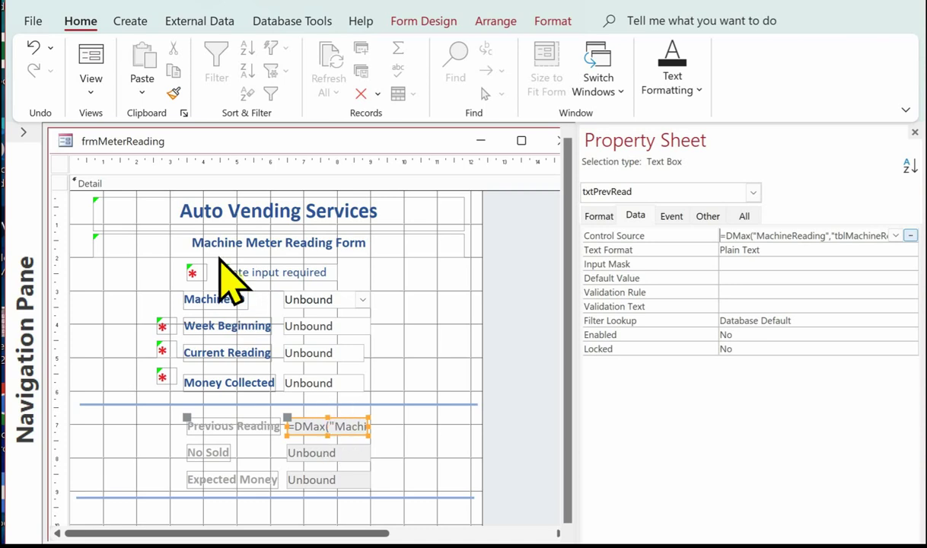
Preview the form and select machines 90000000 and 90000001 in turn to check the Previous Reading value.
click(86, 57)
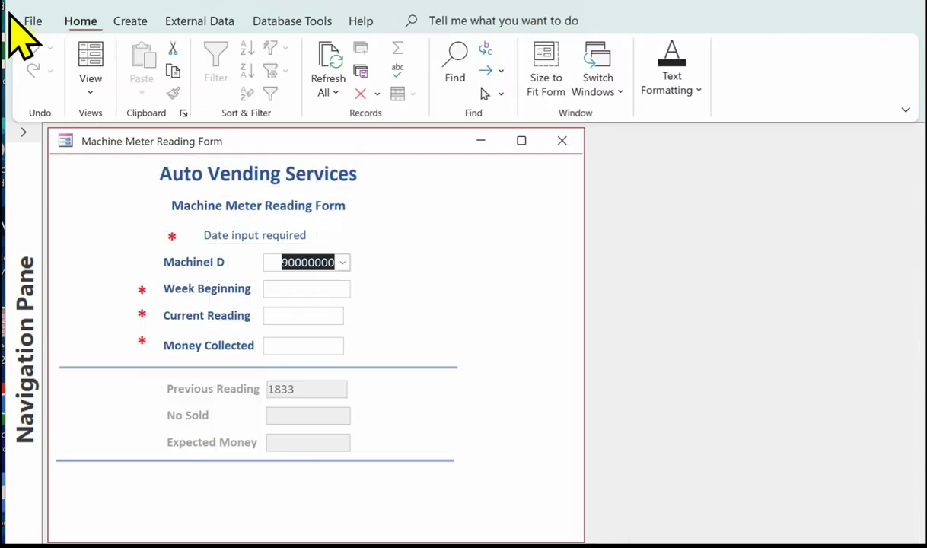
click(342, 262)
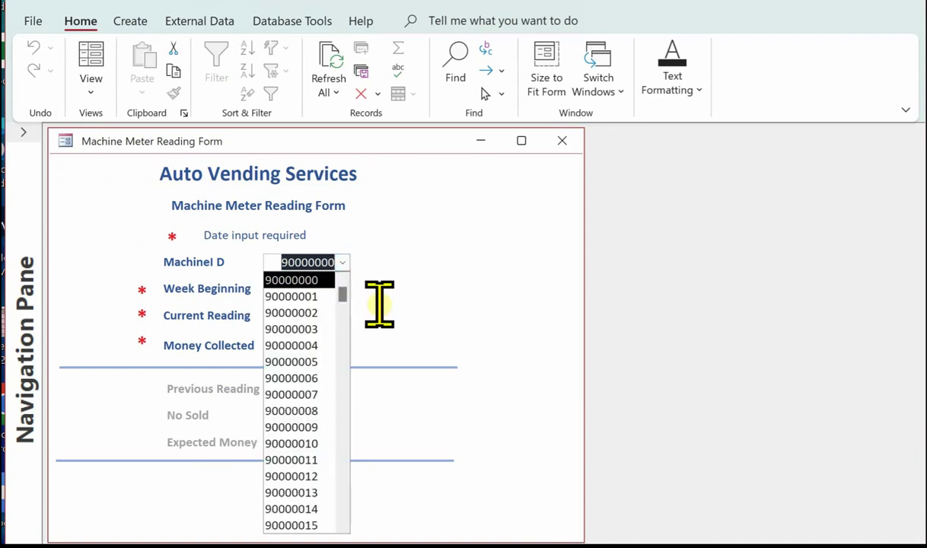
click(327, 275)
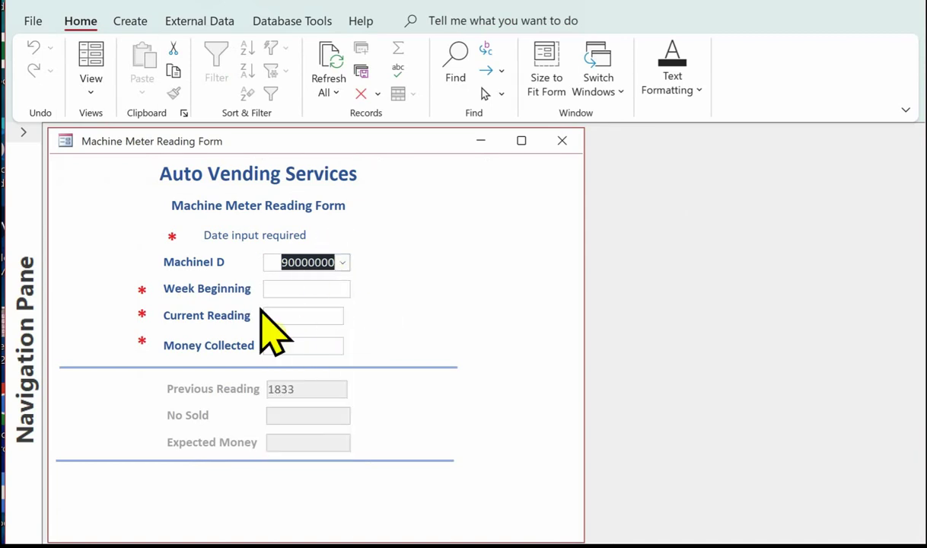
click(344, 263)
click(320, 296)
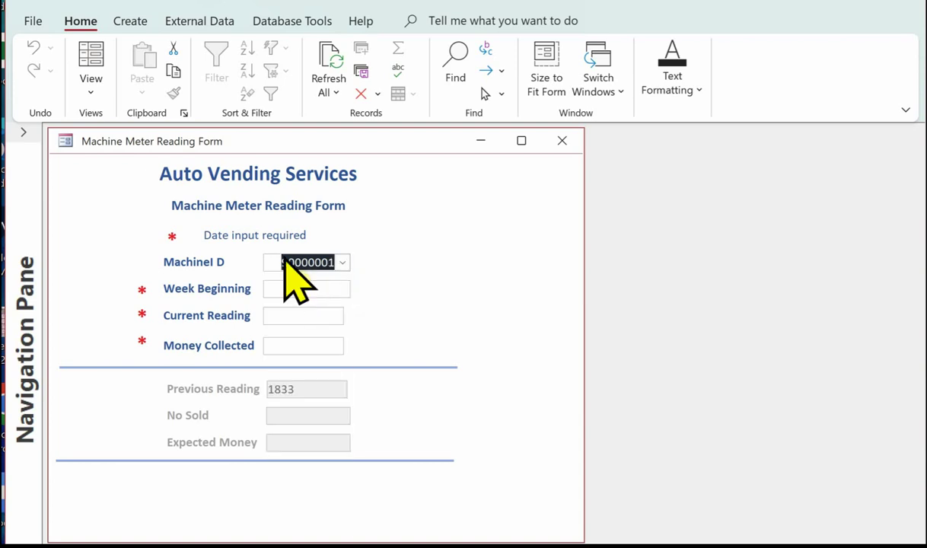
click(329, 293)
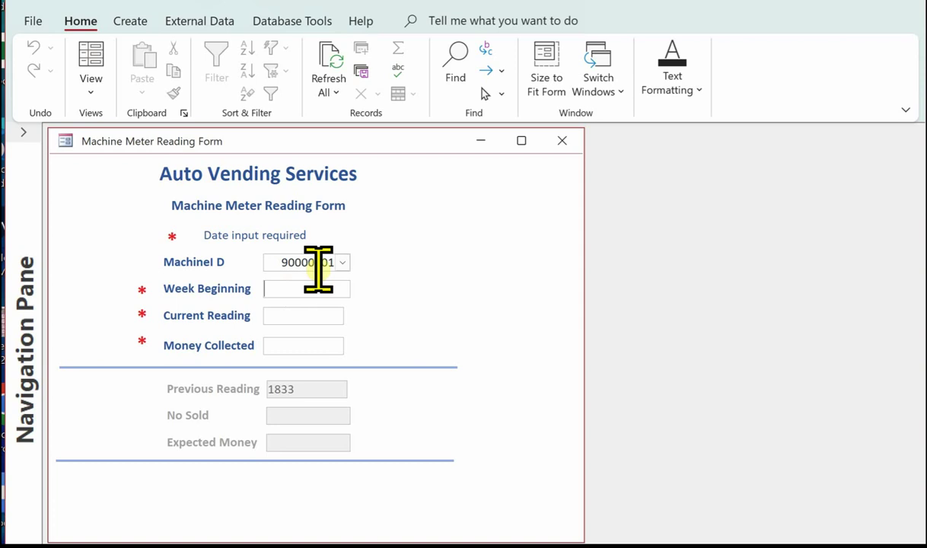
Return the form to Design View and open the Macro Builder for the cboMachineID combo box.
click(100, 94)
click(171, 257)
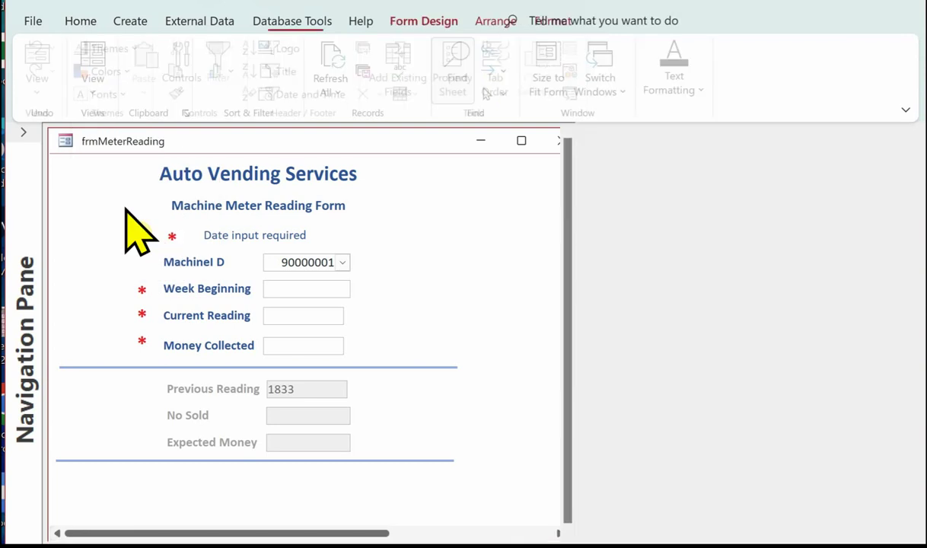
click(307, 300)
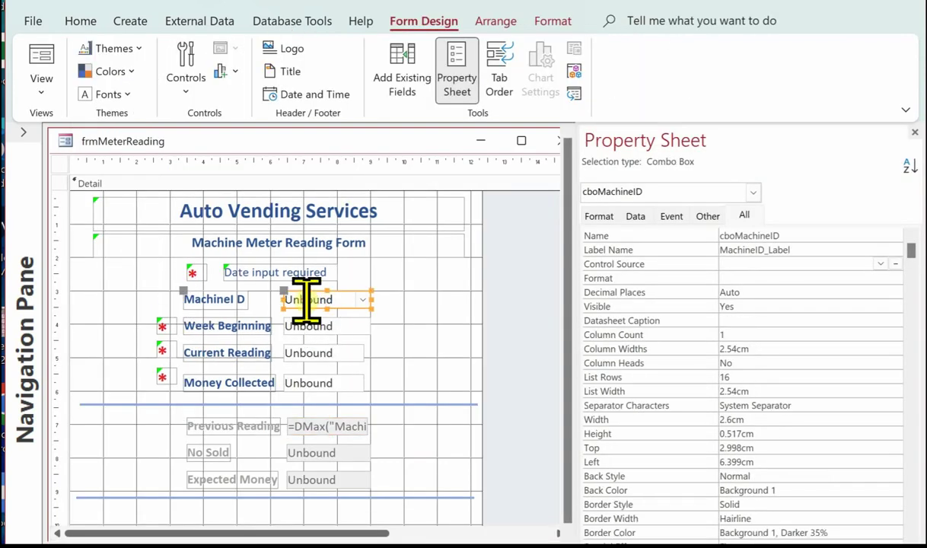
right_click(307, 300)
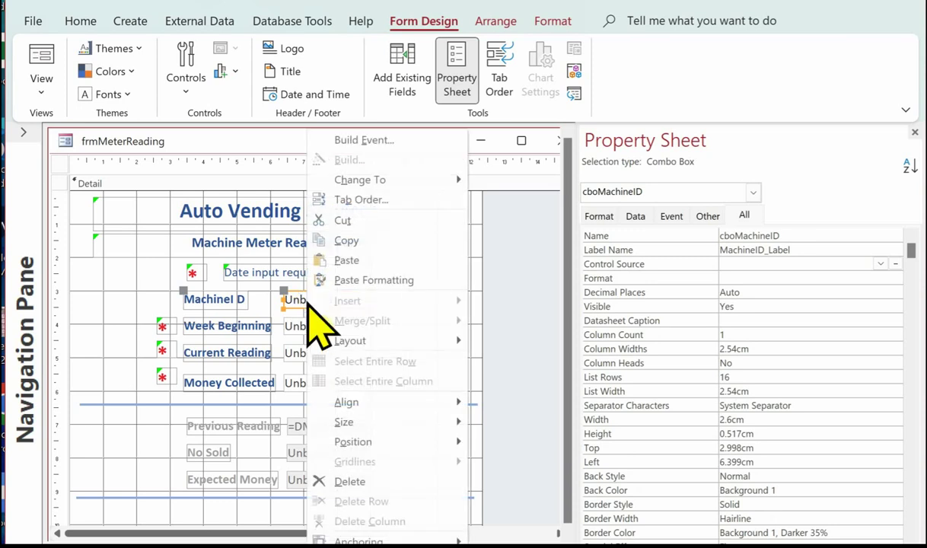
click(384, 140)
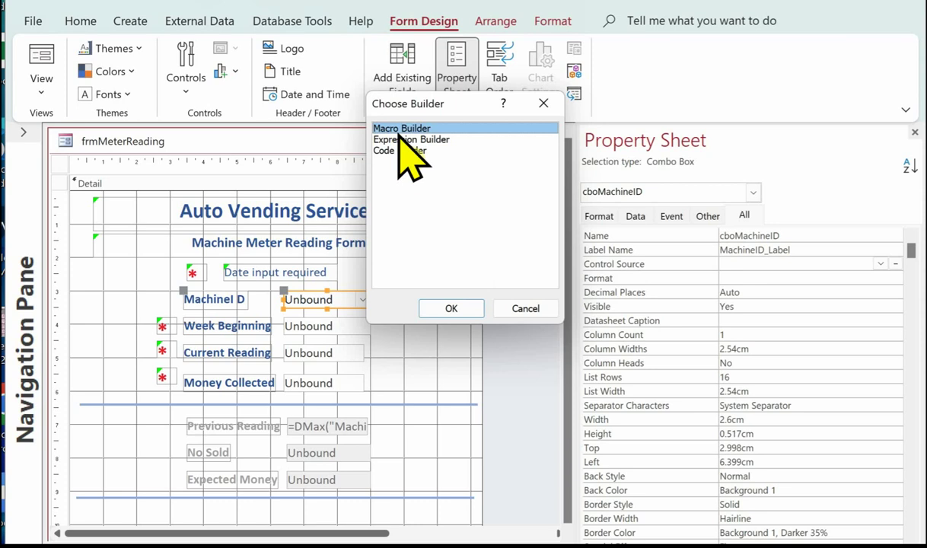
click(441, 308)
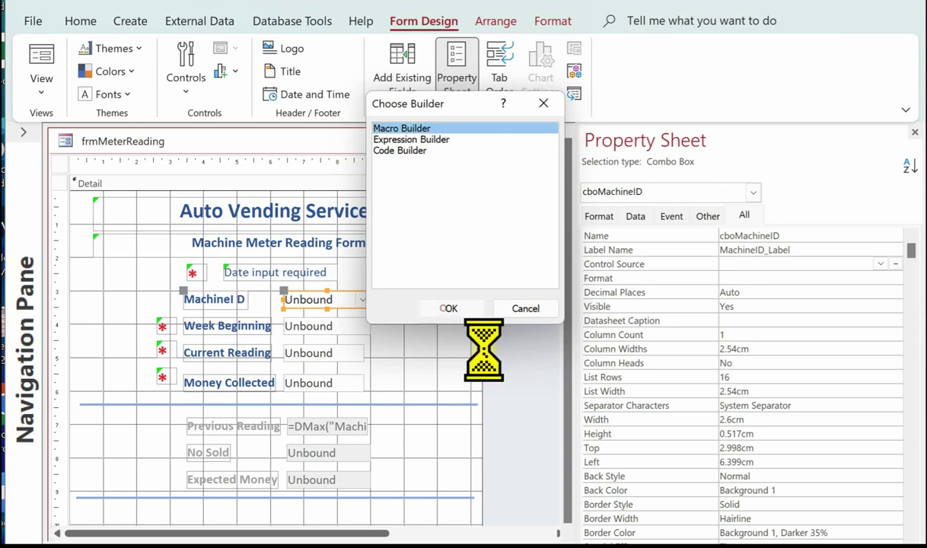
Add a Requery action with a blank control name to the combo box's On Click macro, close it and save the form.
click(132, 193)
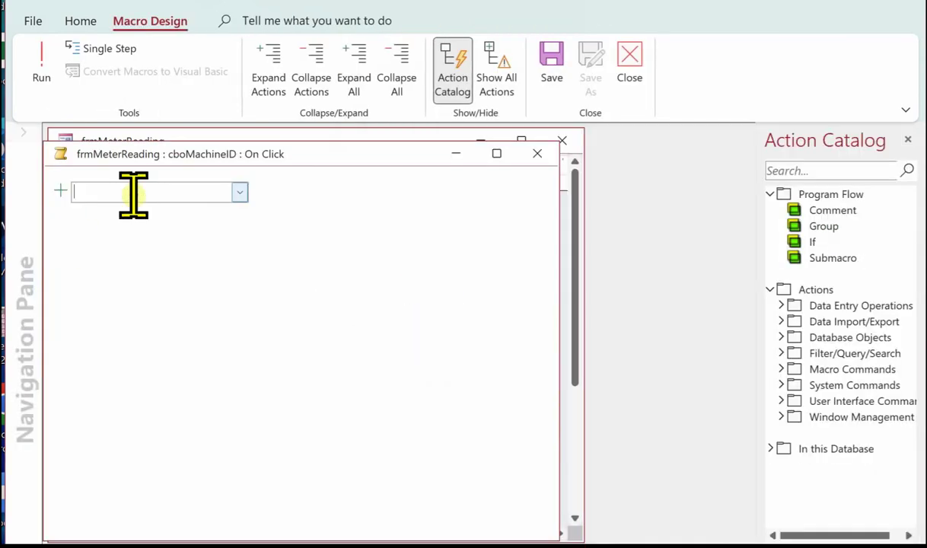
text(Requery)
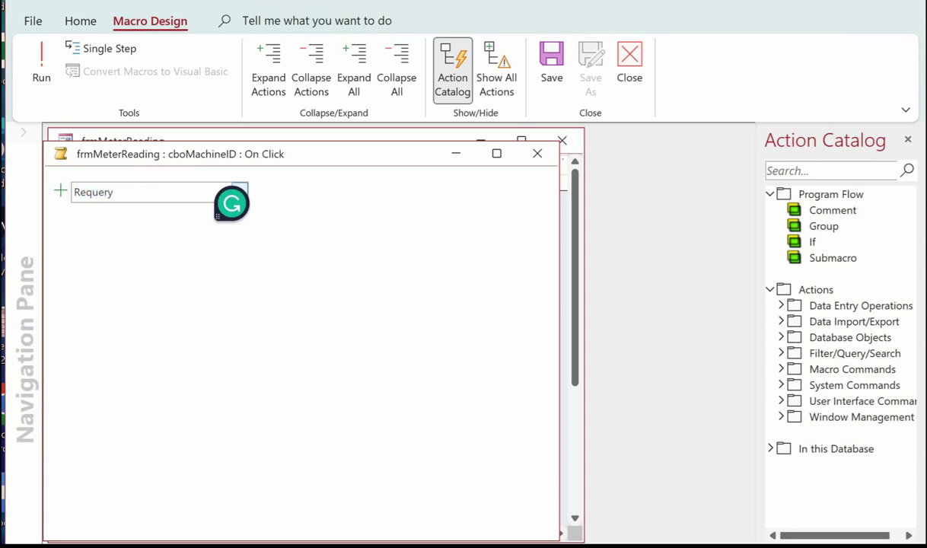
key(Return)
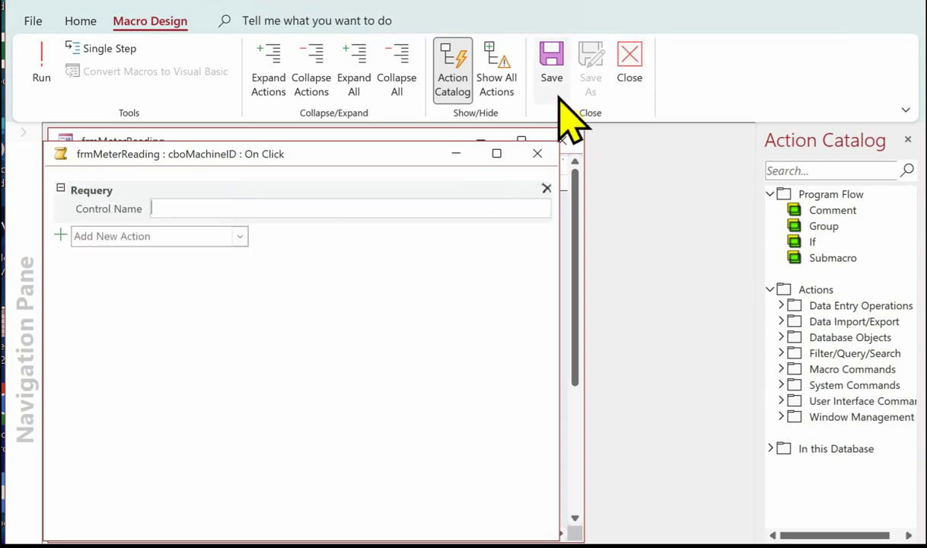
click(628, 76)
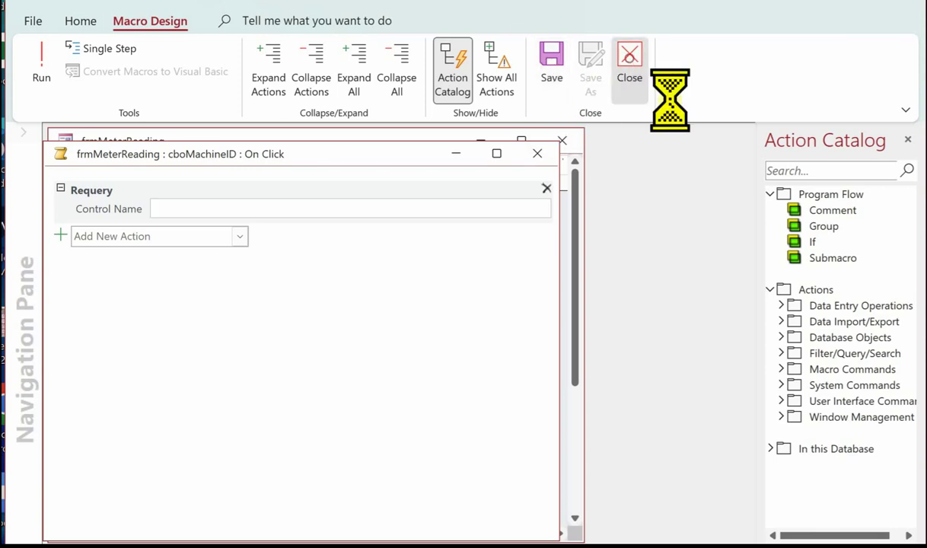
right_click(345, 140)
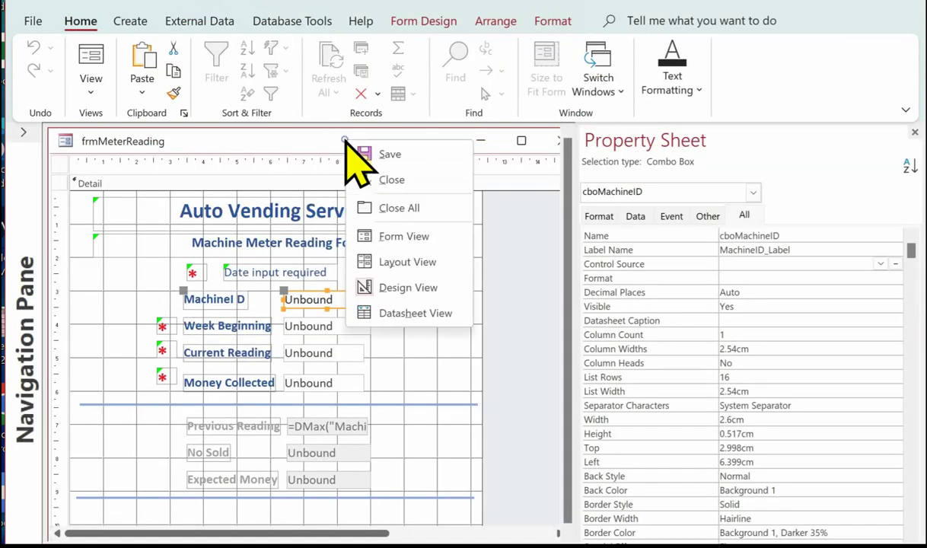
click(367, 149)
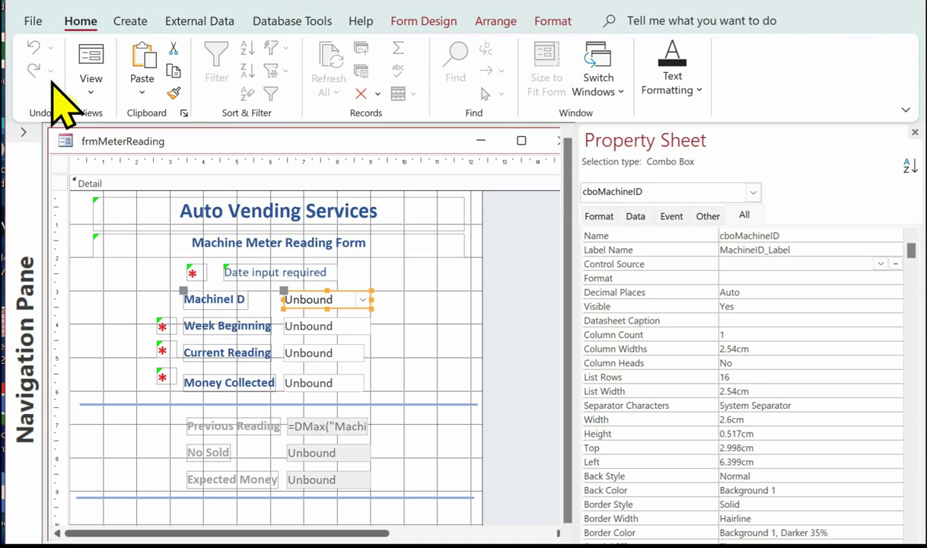
Preview the form and select machine 90000000 to check that the Previous Reading value updates.
click(91, 90)
click(116, 130)
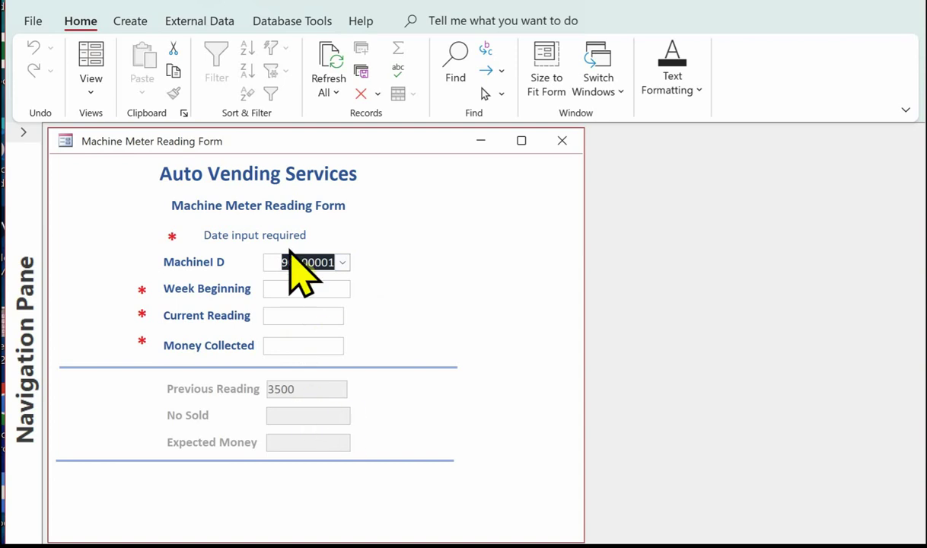
click(339, 262)
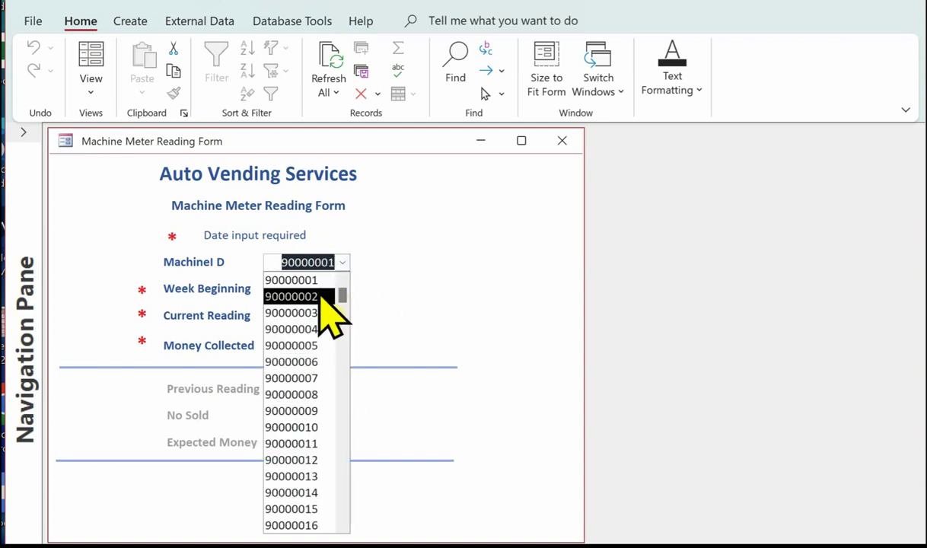
scroll(338, 305, up, 1)
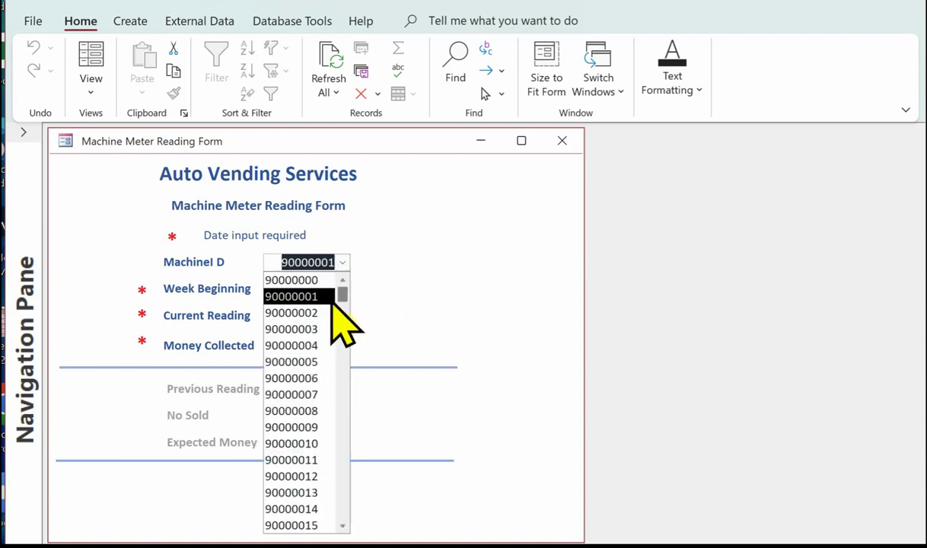
click(301, 279)
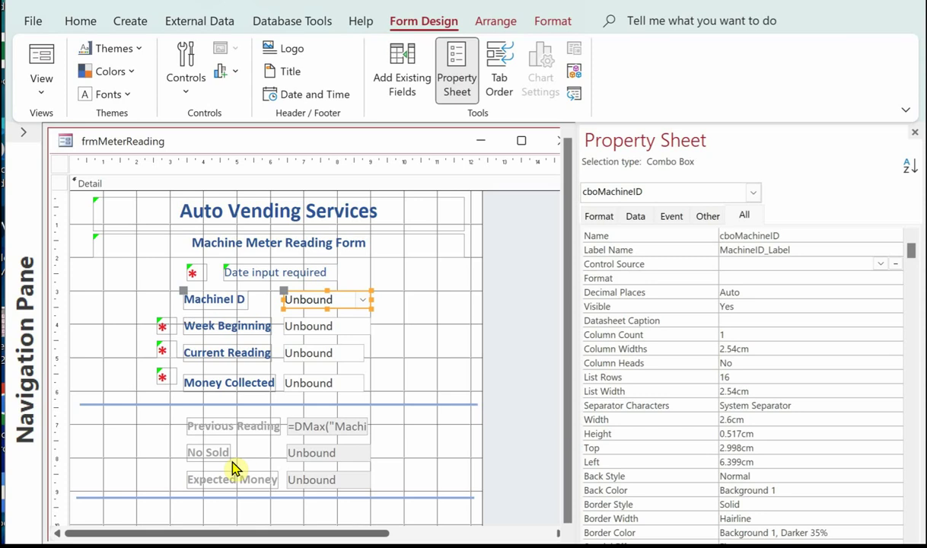
Start the No Sold text box's control source in the Expression Builder with "=[txtCurrRead]".
click(333, 454)
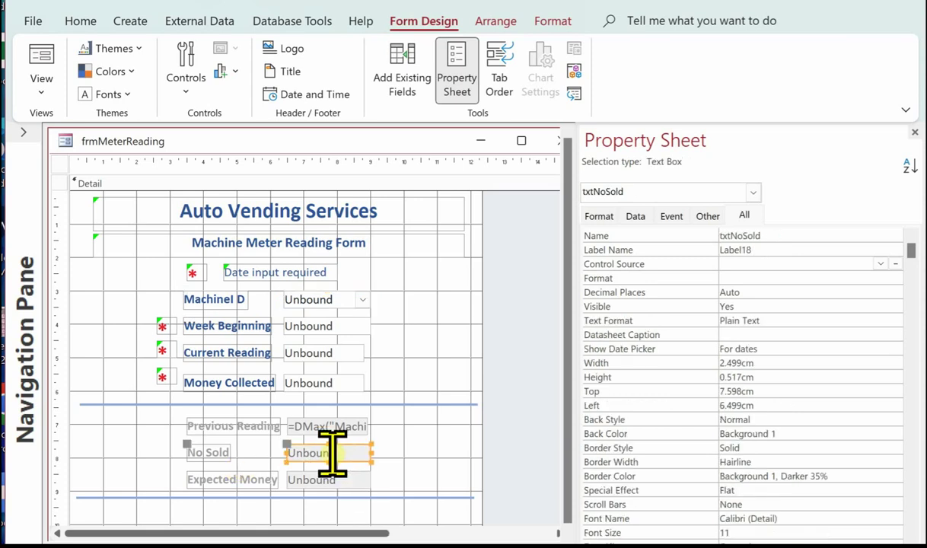
click(738, 262)
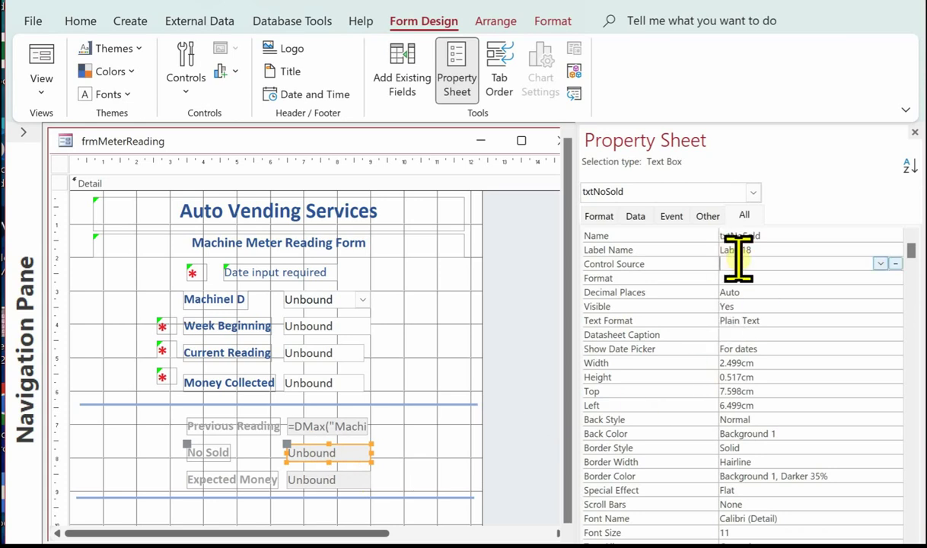
click(894, 264)
drag(460, 67, 664, 88)
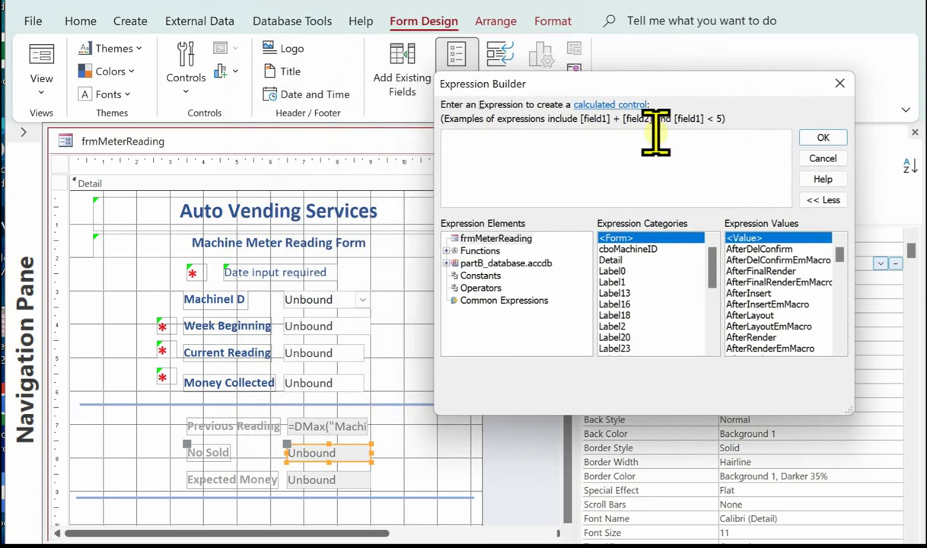
text(=txt)
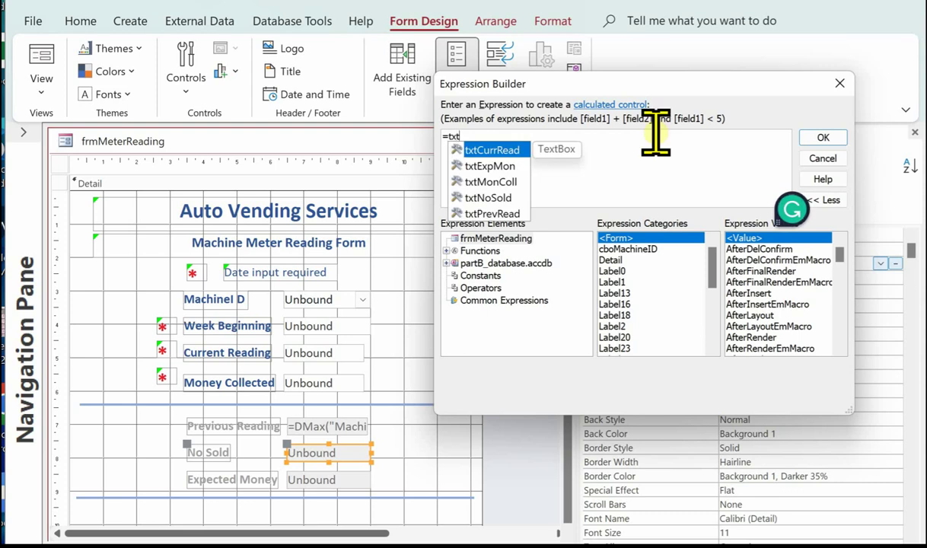
text(C)
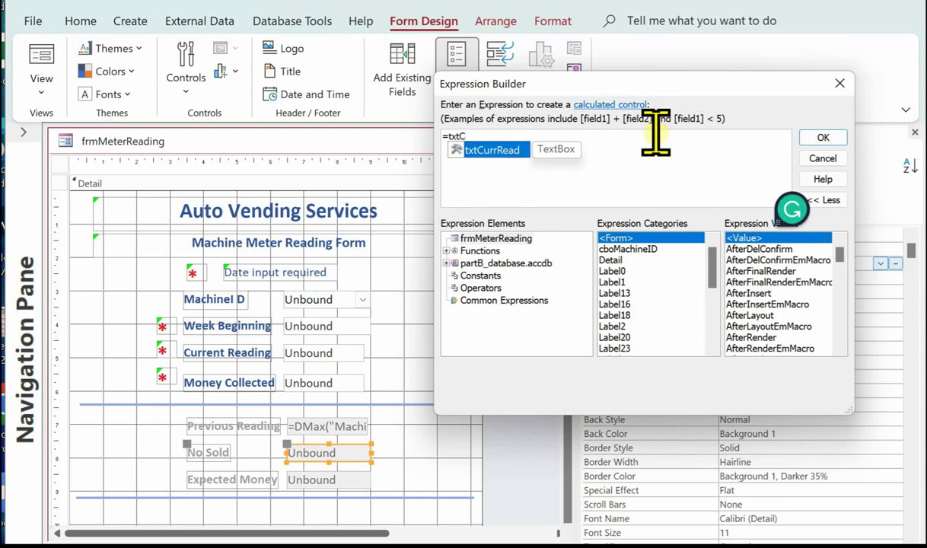
double_click(491, 149)
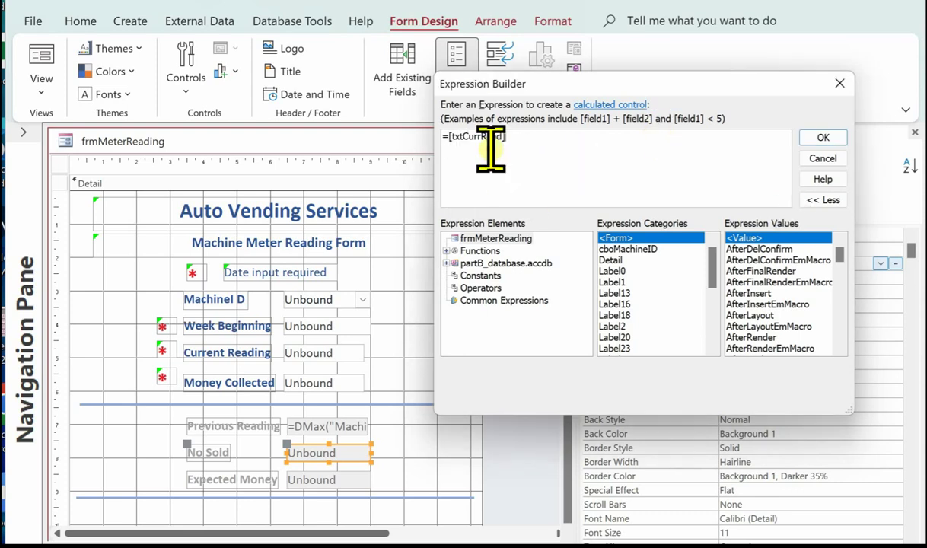
Complete the No Sold expression by subtracting [txtPrevRead], apply it to the text box and save the form.
text(-)
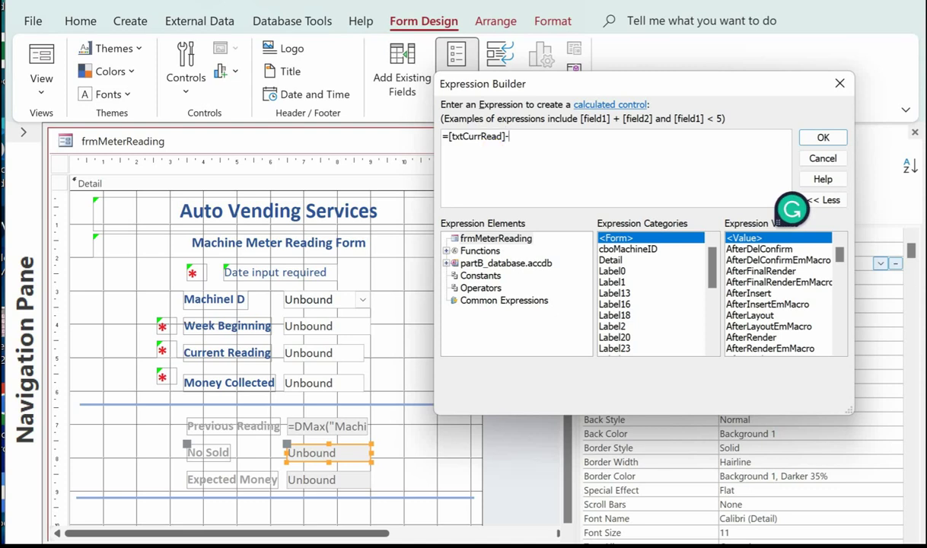
text(txtP)
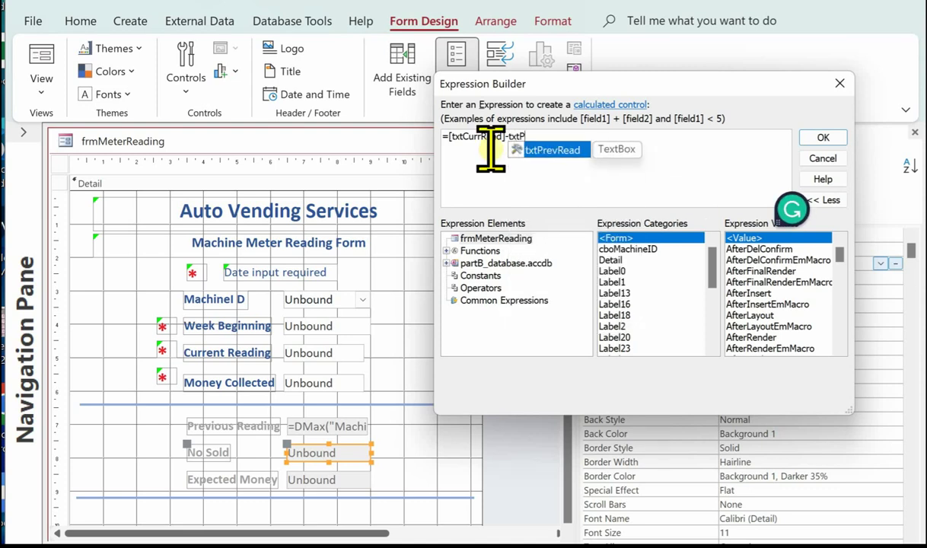
click(556, 158)
double_click(547, 152)
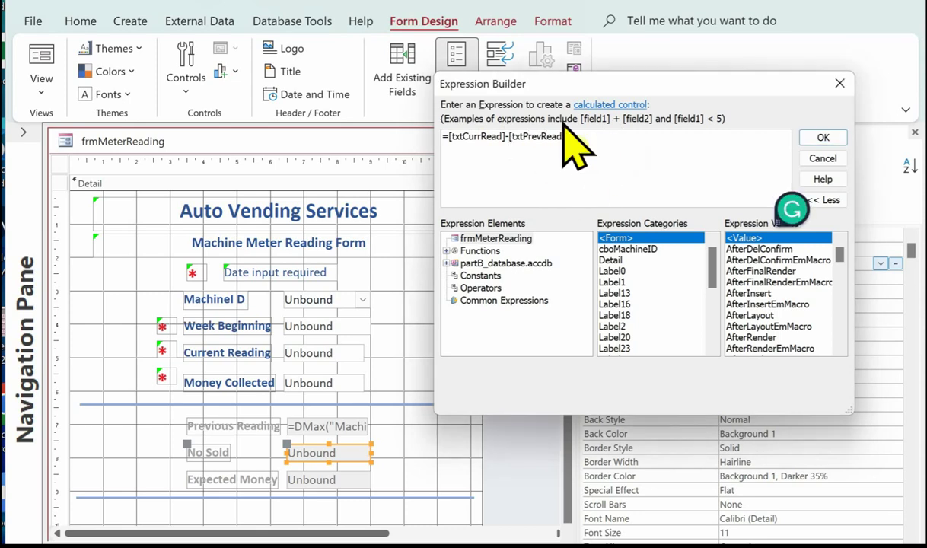
click(823, 138)
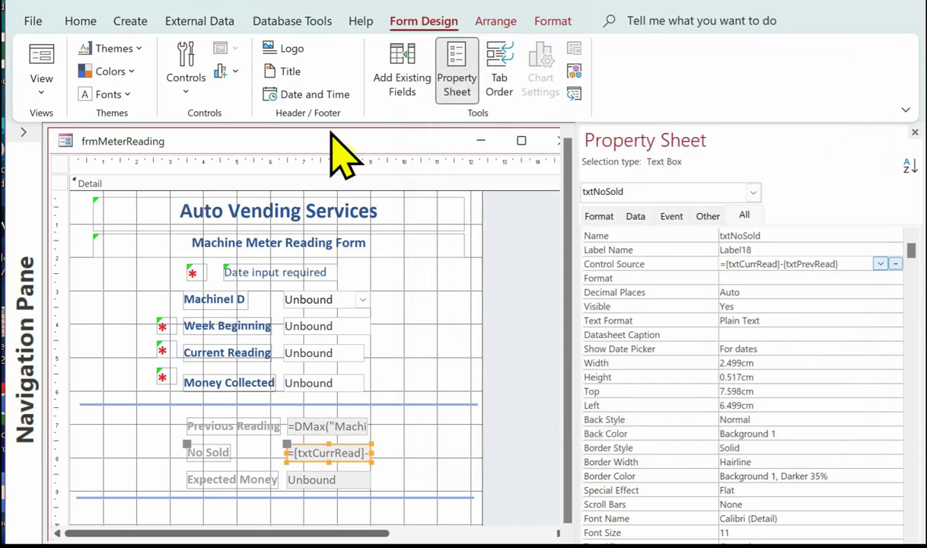
right_click(372, 147)
click(435, 153)
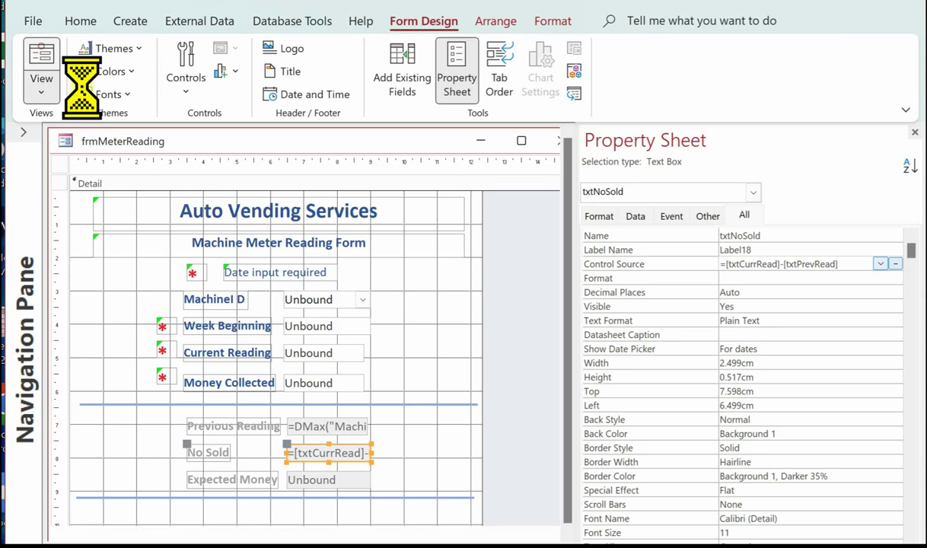
Preview the form and enter a trial Current Reading for machine 90000000 to check the No Sold calculation.
click(43, 51)
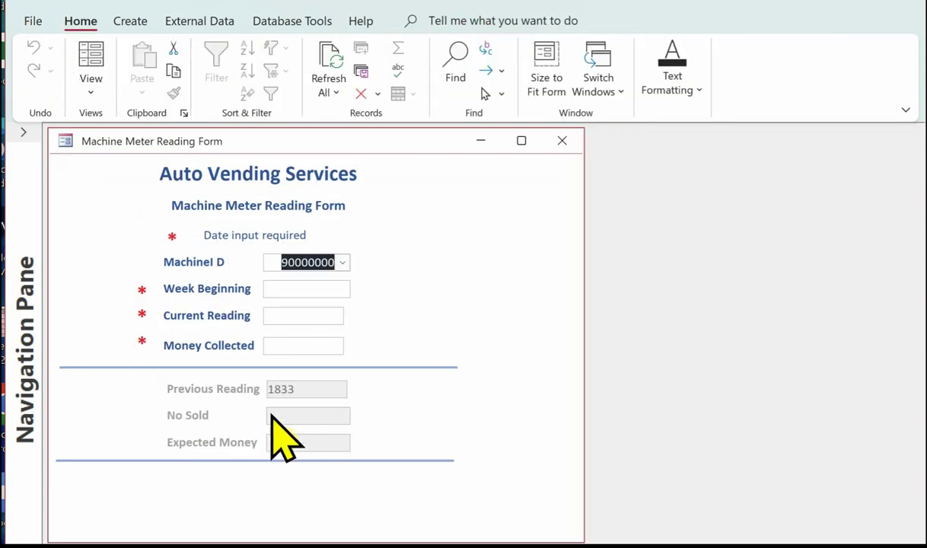
click(302, 315)
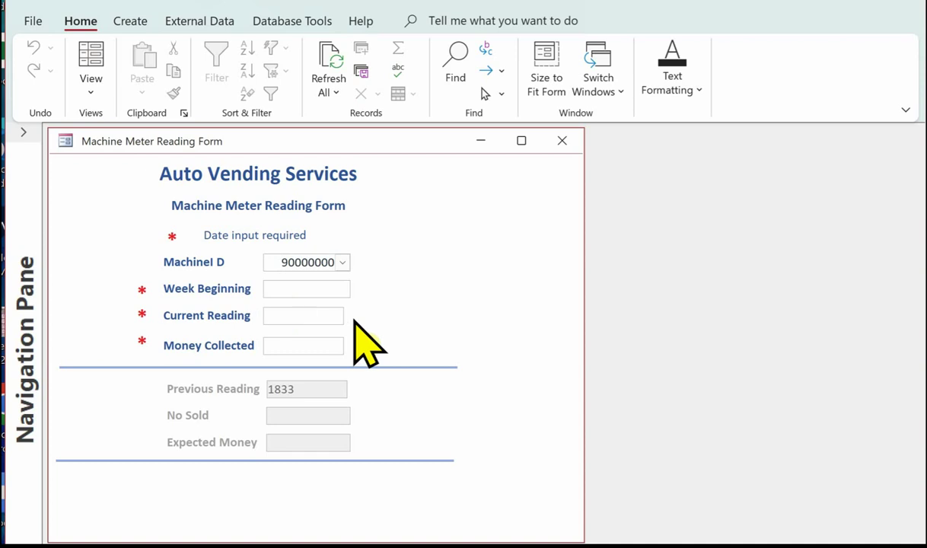
text(18)
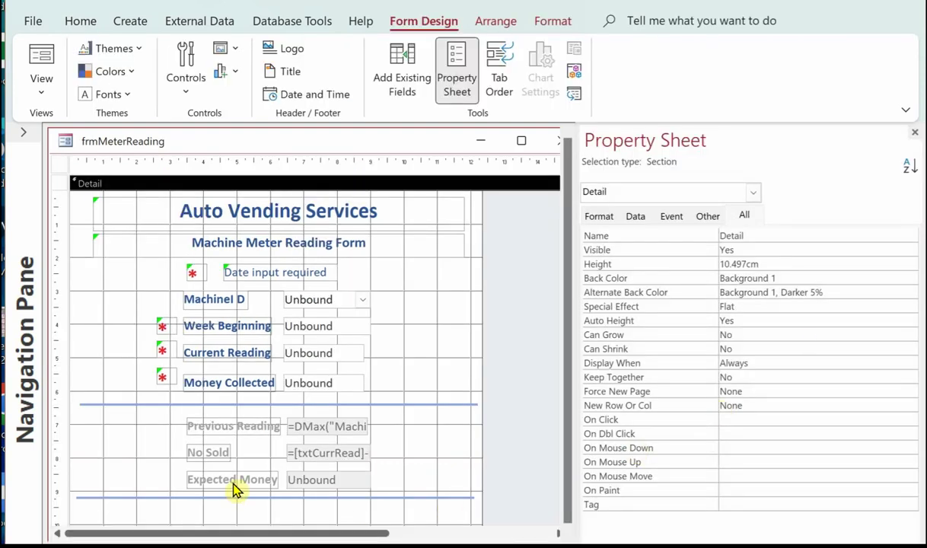
Set the Expected Money text box's control source to "=[txtNoSold]*1.2" with the Expression Builder.
click(341, 484)
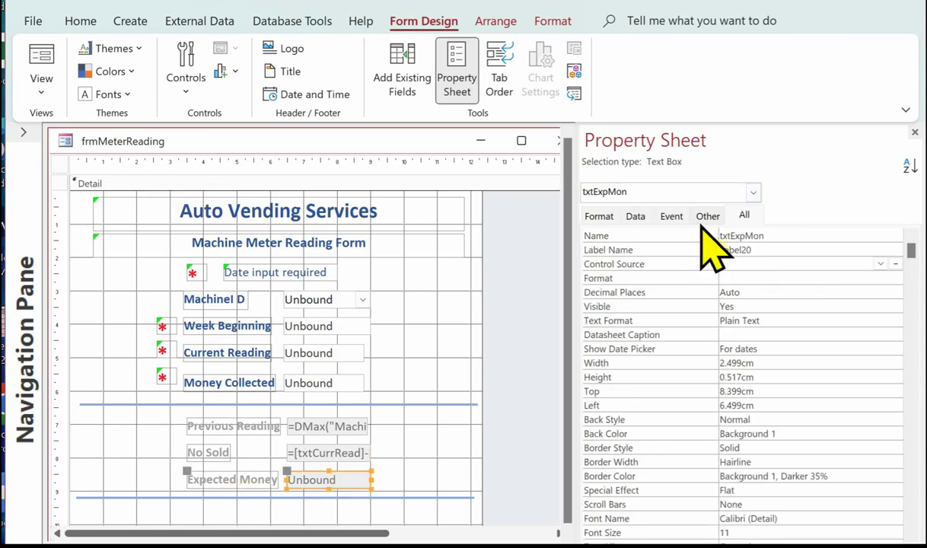
click(895, 263)
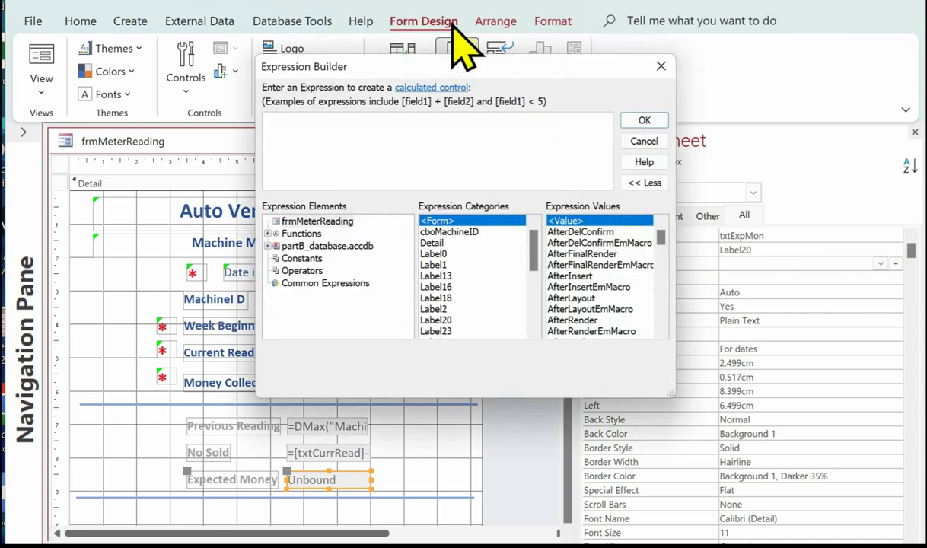
drag(466, 67, 665, 72)
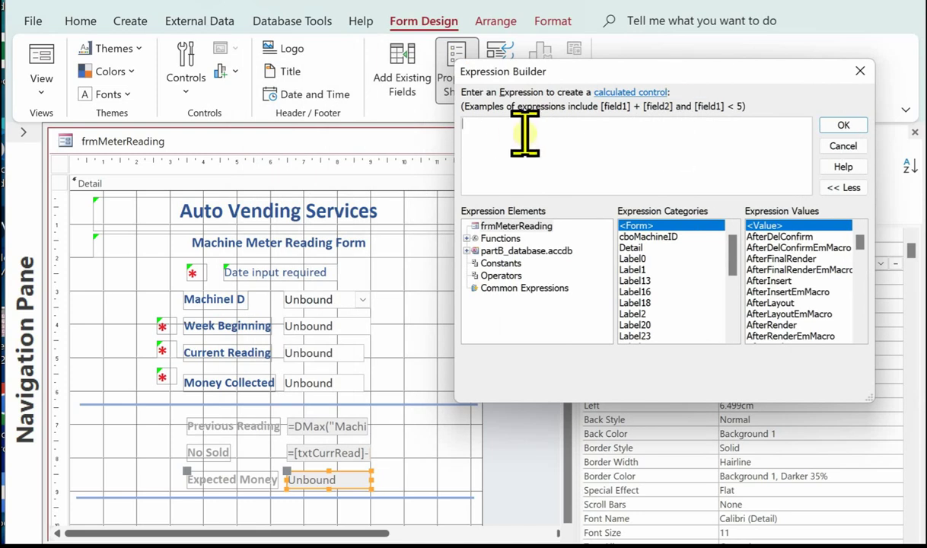
text(=t)
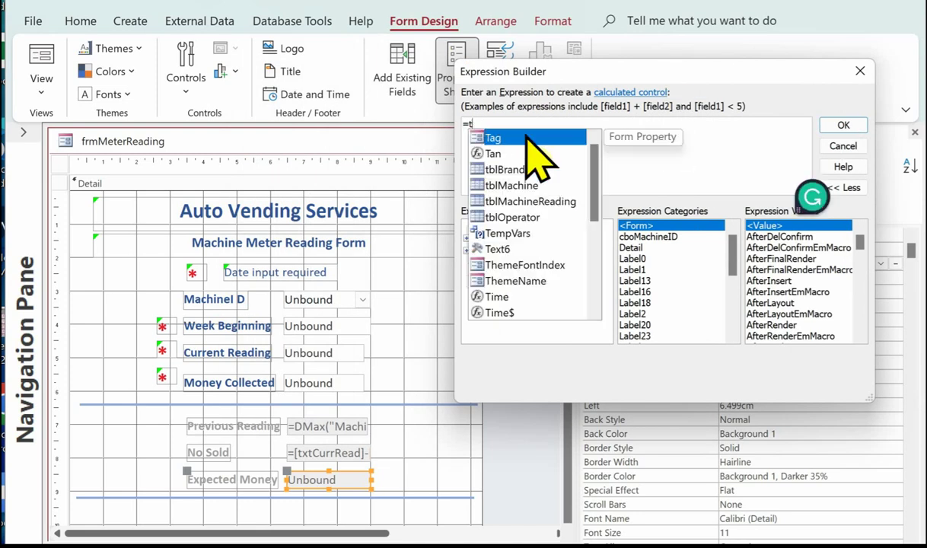
text(xtrN)
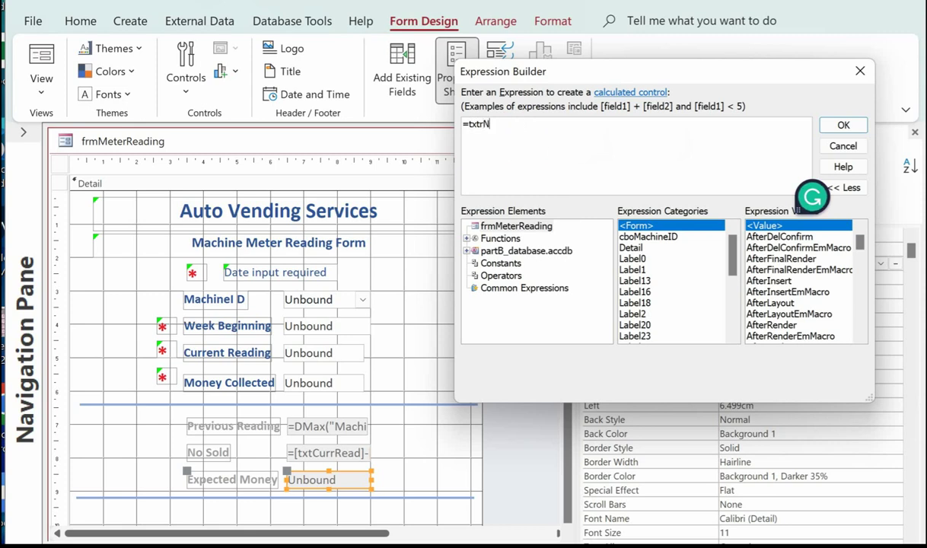
key(BackSpace)
key(BackSpace)
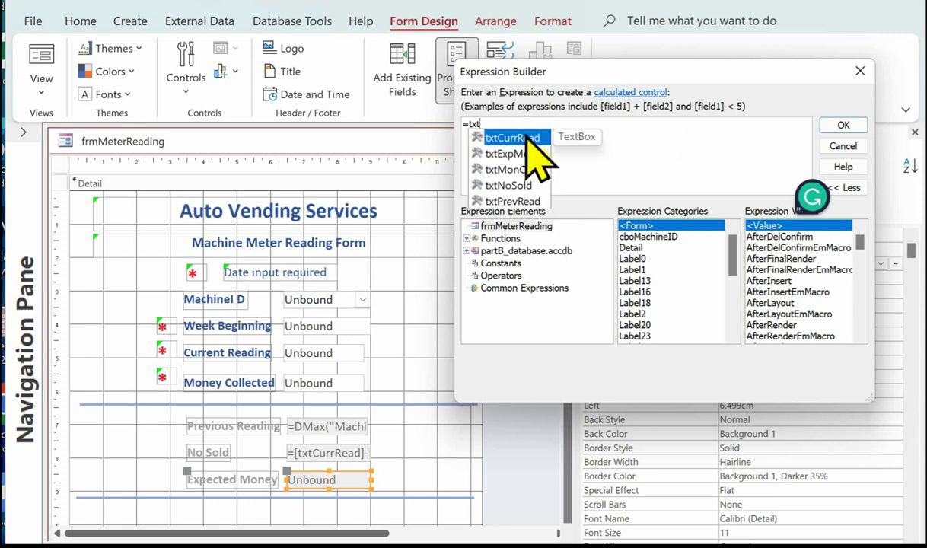
text(N)
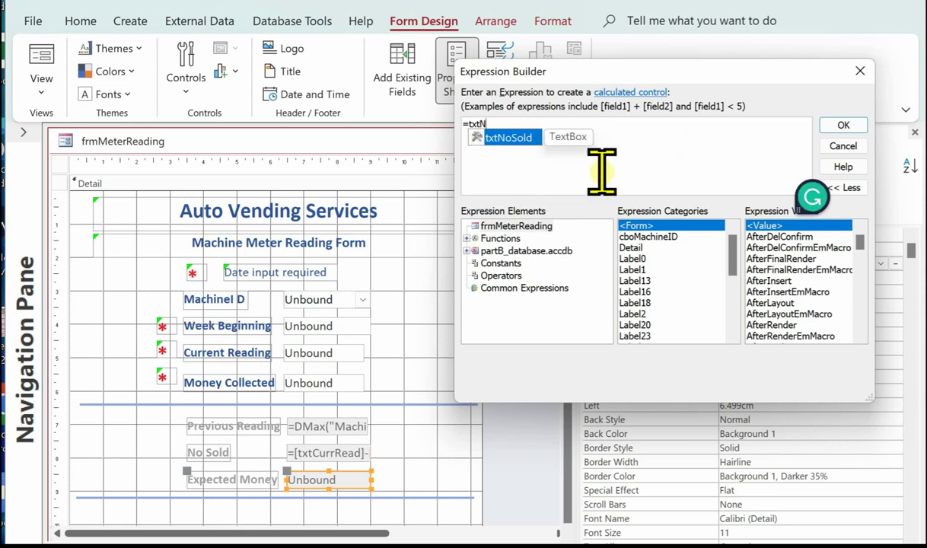
double_click(503, 138)
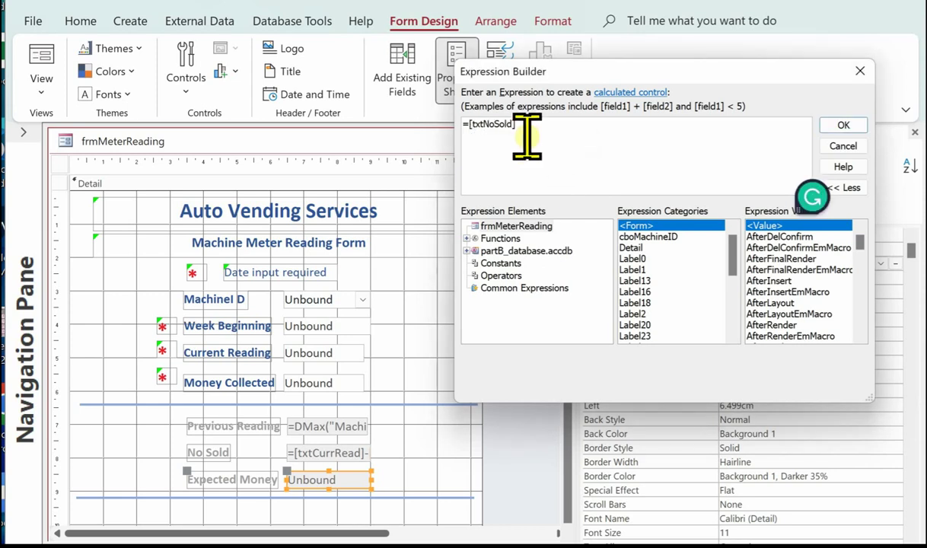
text(*1.2)
key(Return)
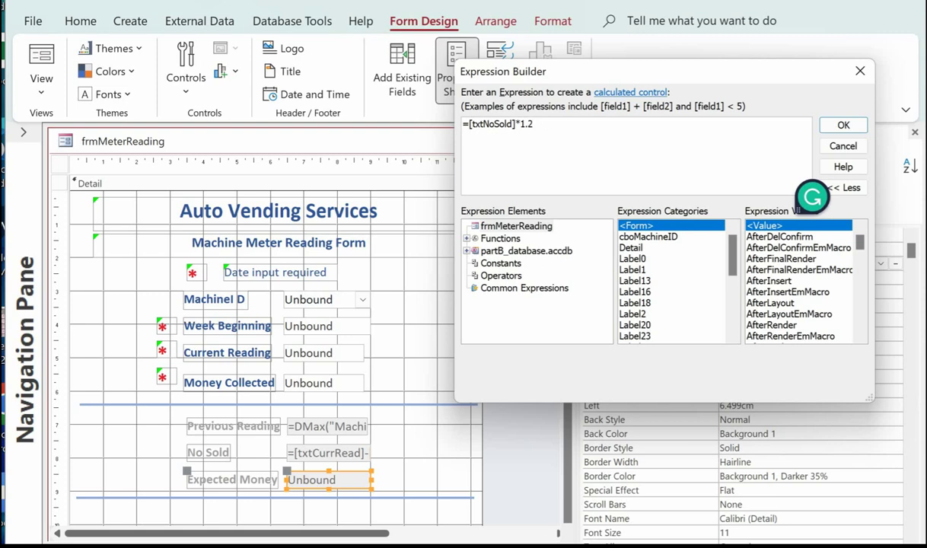
click(843, 126)
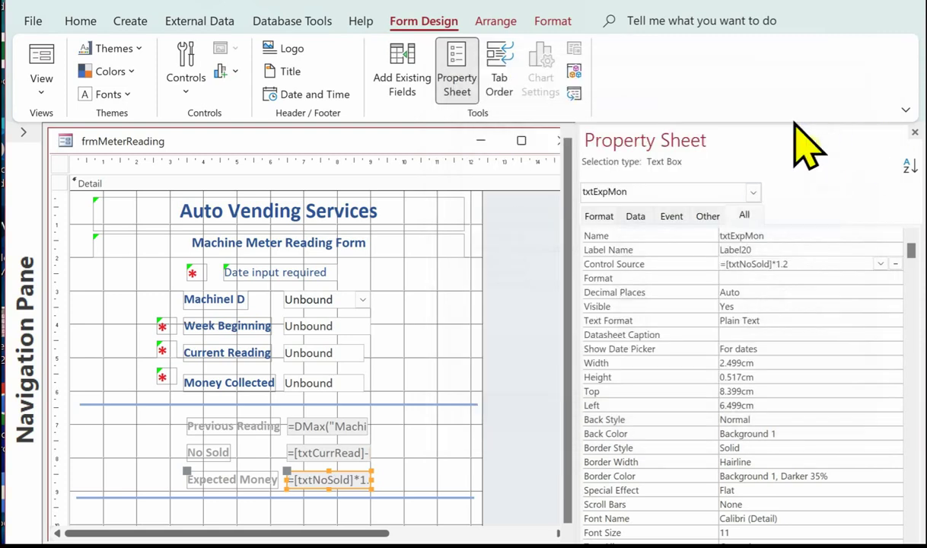
Preview the form and enter 22 as a trial Money Collected amount to check the Expected Money calculation and the Week Beginning field.
click(34, 52)
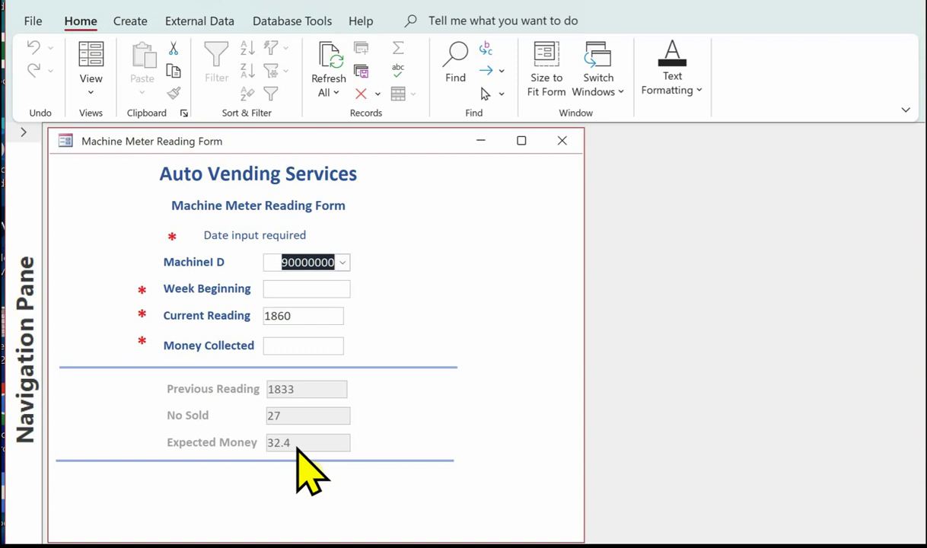
click(329, 349)
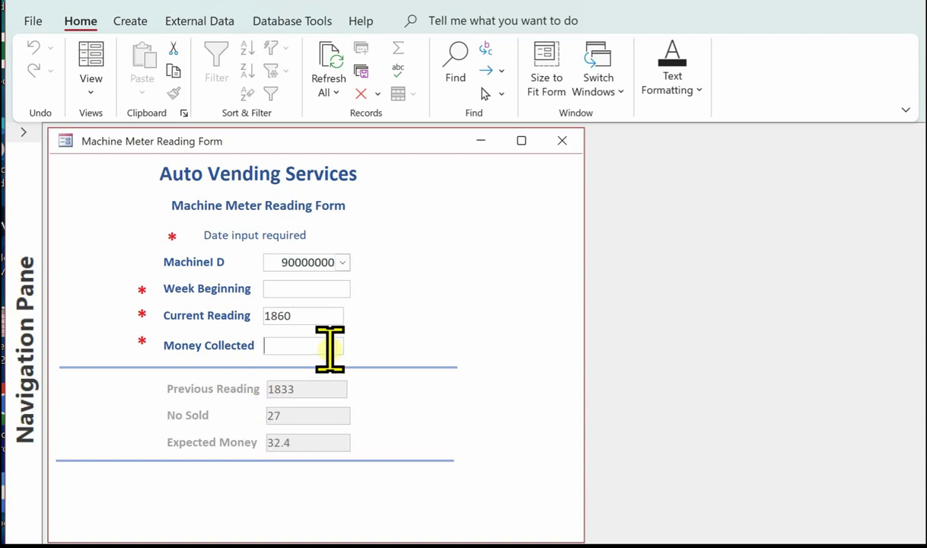
text(22)
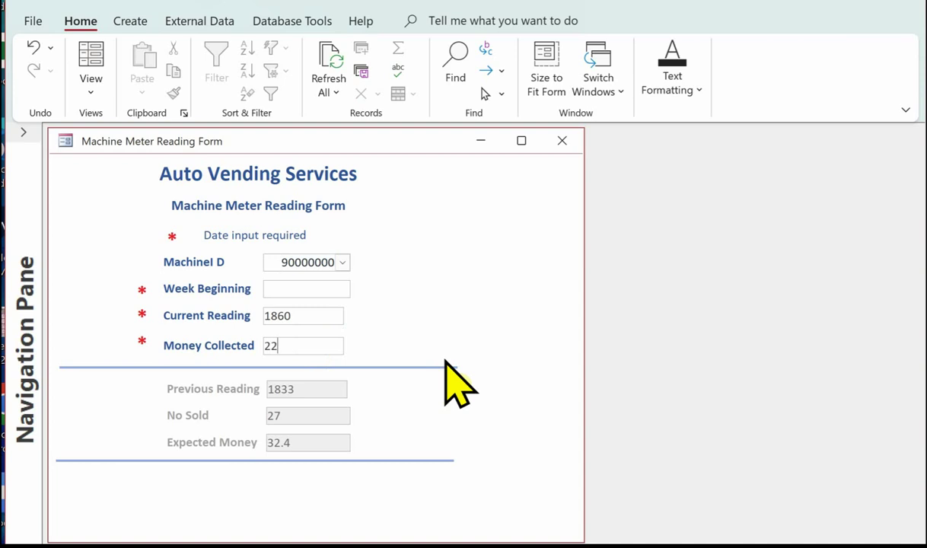
key(Tab)
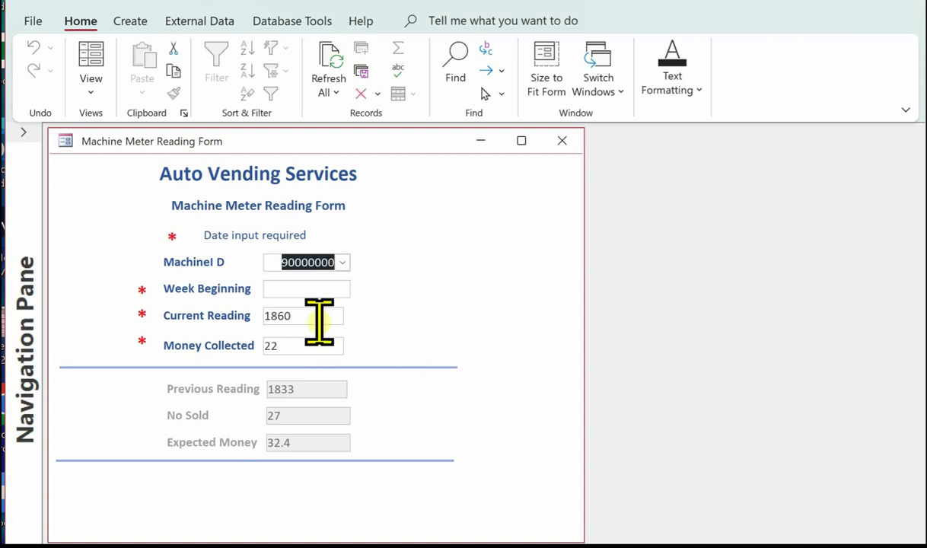
click(316, 290)
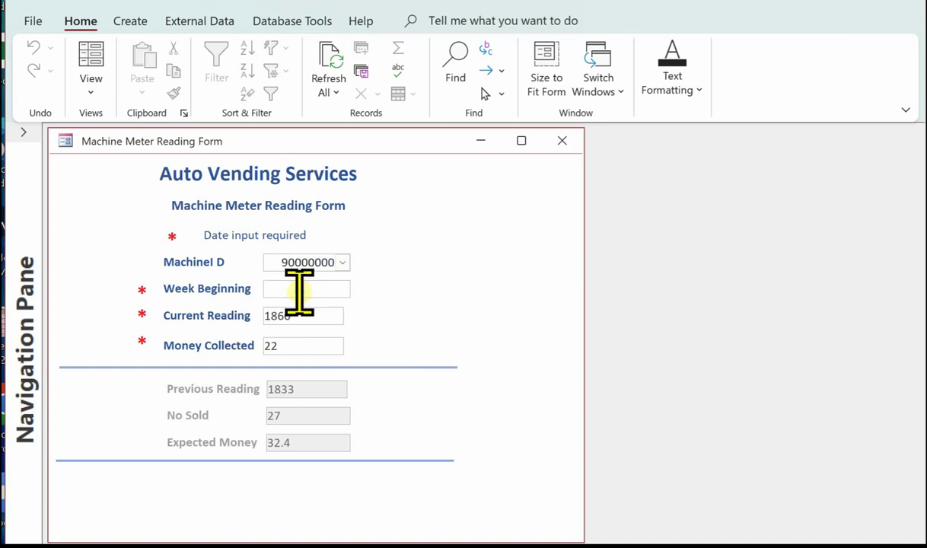
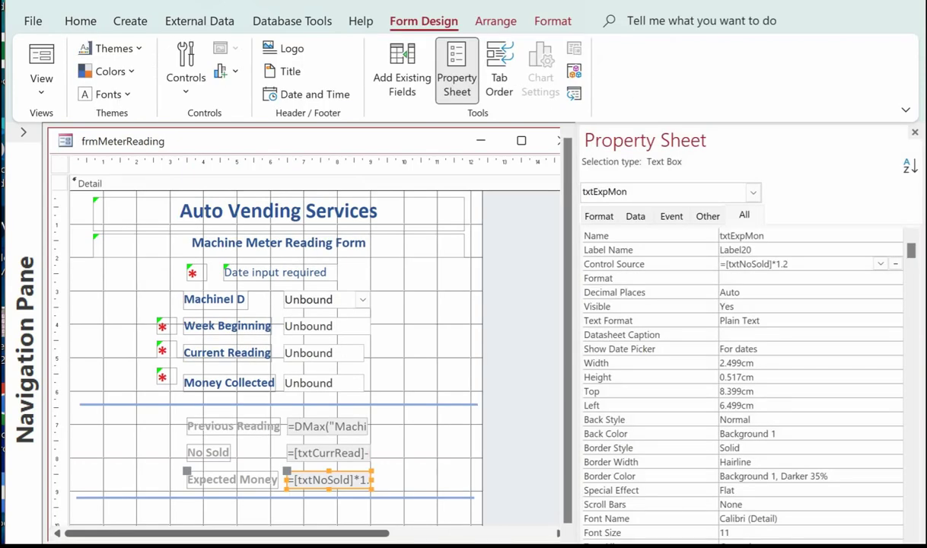
Set the Week Beginning text box's format to Short Date in the form design.
click(311, 328)
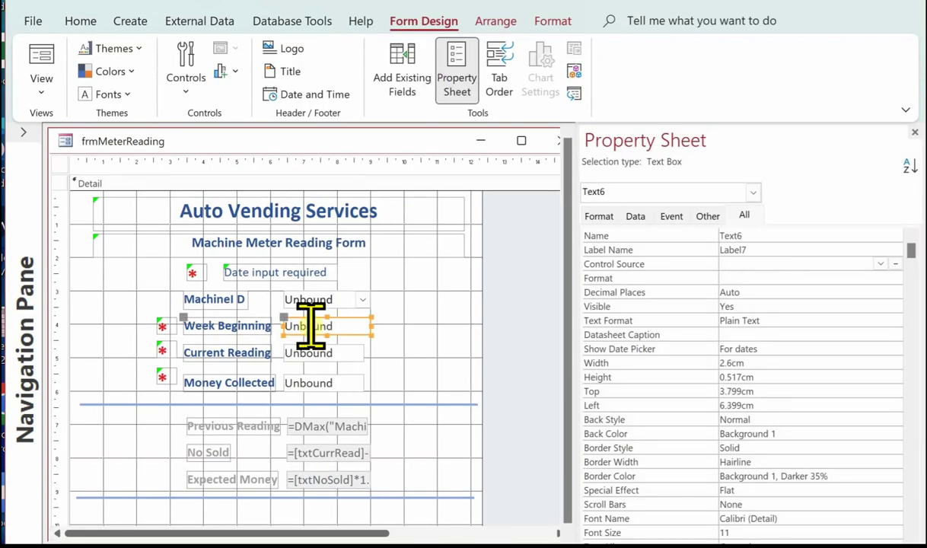
click(599, 216)
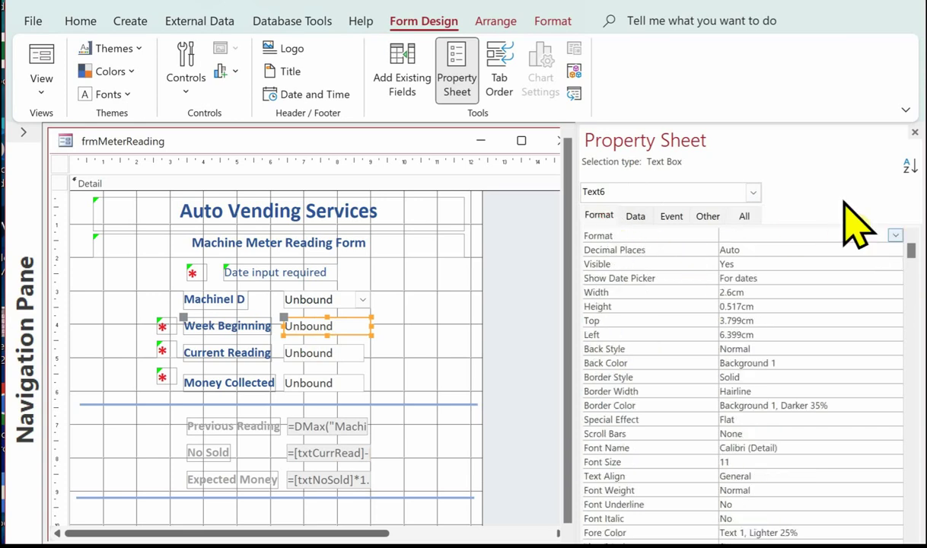
click(895, 236)
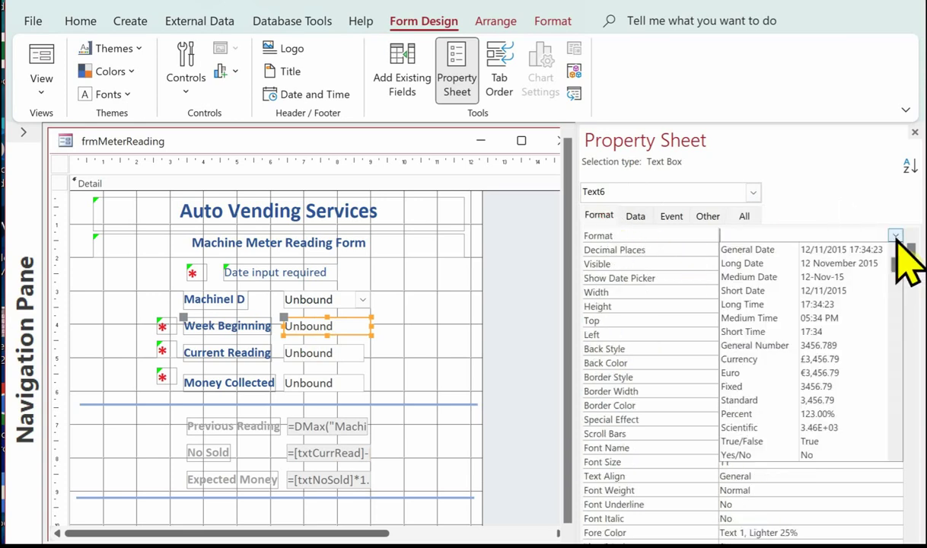
click(825, 290)
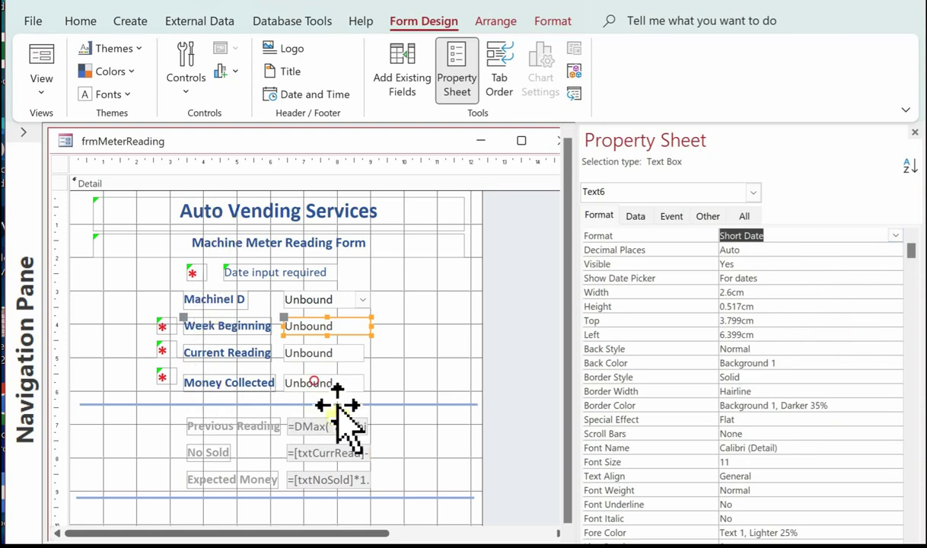
Apply the Currency format to the Money Collected and Expected Money text boxes together.
click(310, 382)
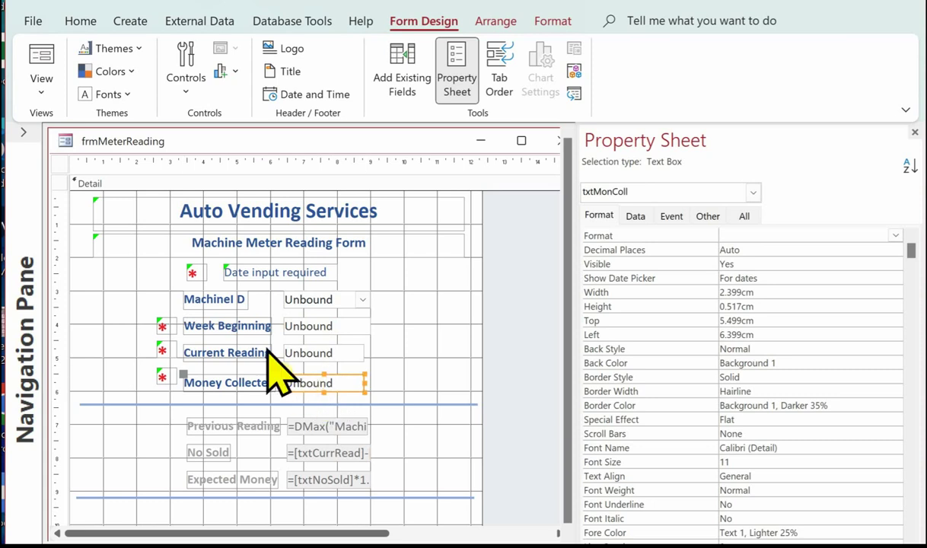
shift+click(327, 479)
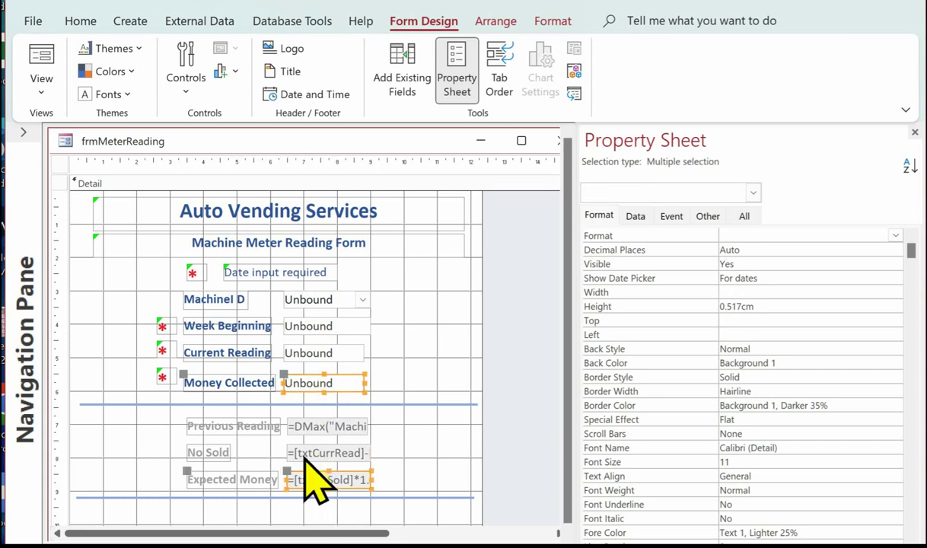
click(895, 236)
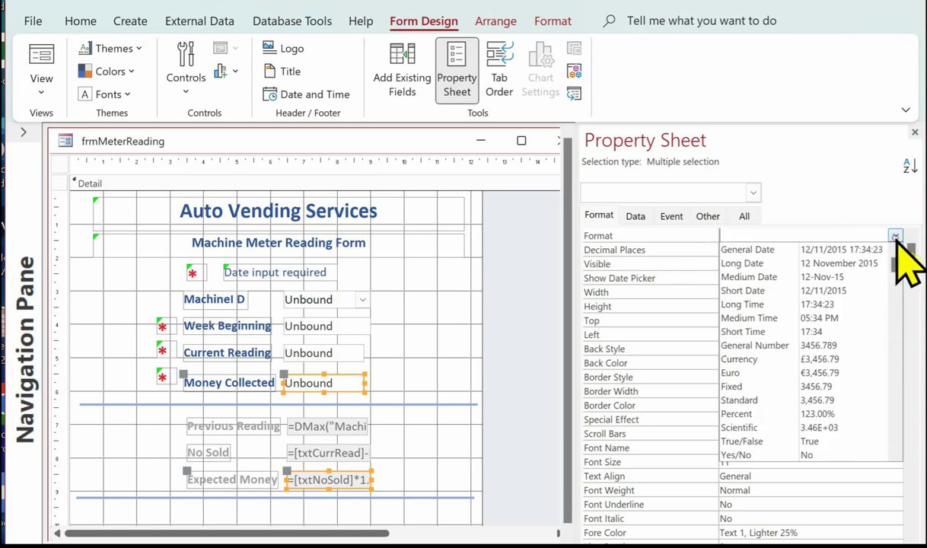
click(742, 358)
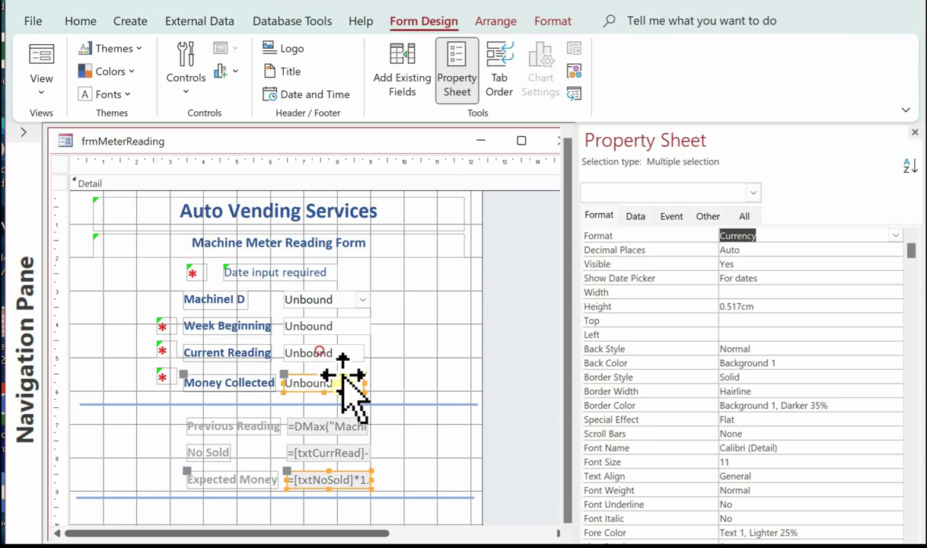
Right-align the contents of the Current Reading, Previous Reading and No Sold text boxes.
click(321, 353)
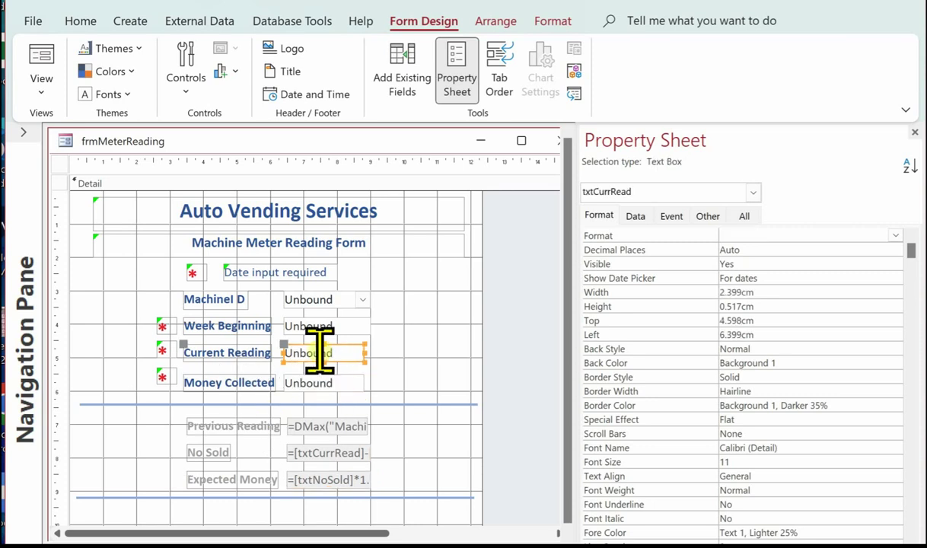
shift+click(327, 426)
shift+click(327, 453)
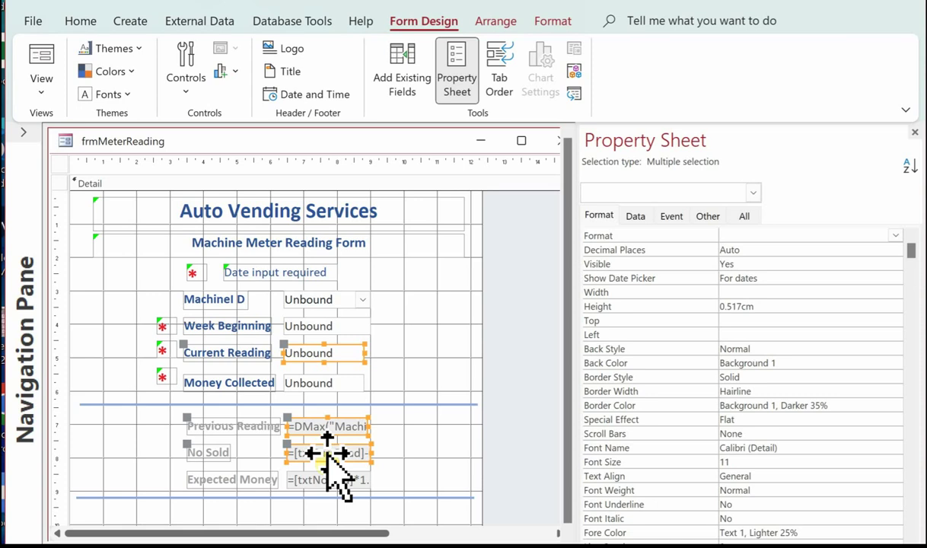
click(554, 20)
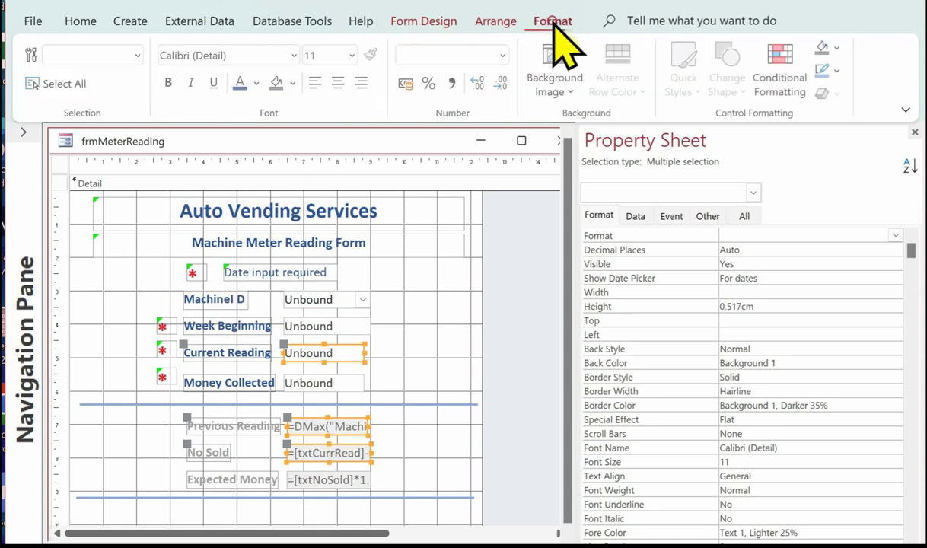
click(363, 82)
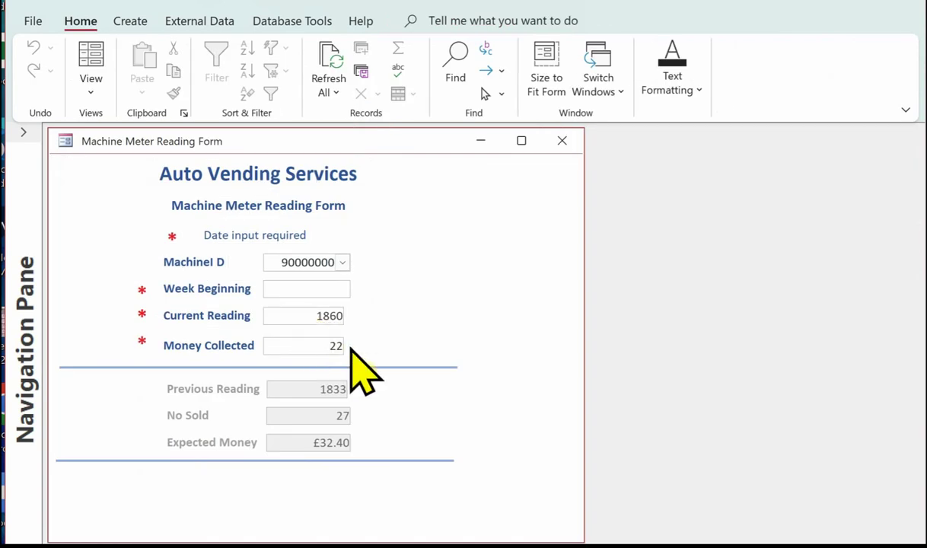
Test the formats in the form preview by re-entering 22 for Money Collected and picking 11 October 2022 as Week Beginning.
key(BackSpace)
key(BackSpace)
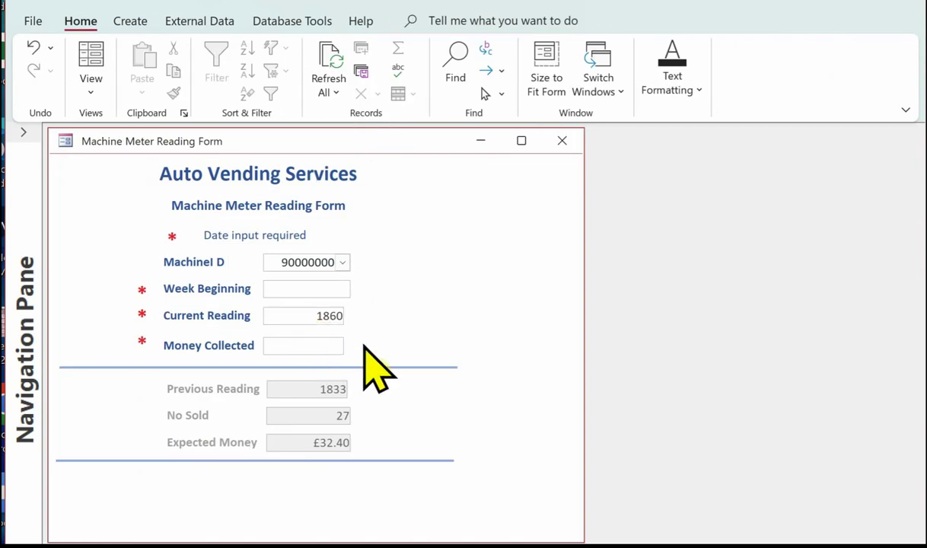
text(22)
key(Tab)
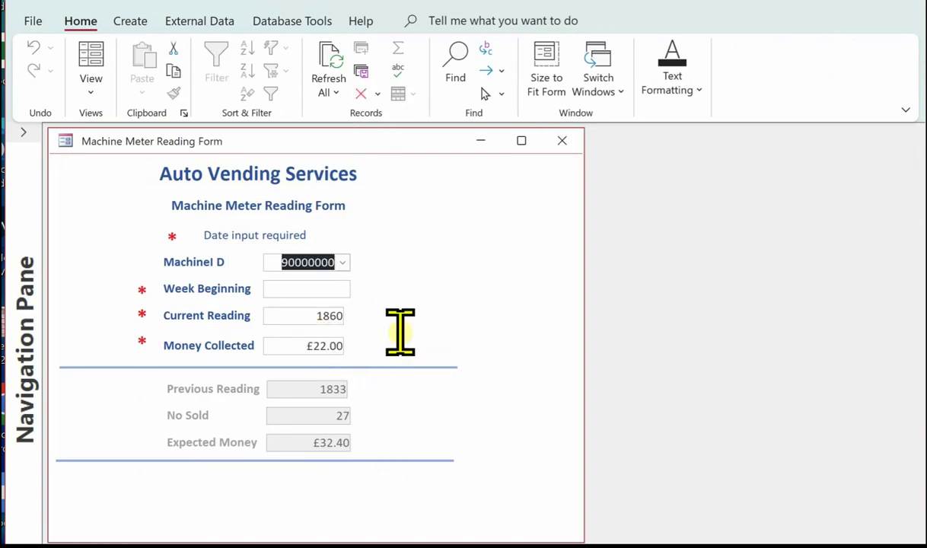
click(312, 289)
click(358, 288)
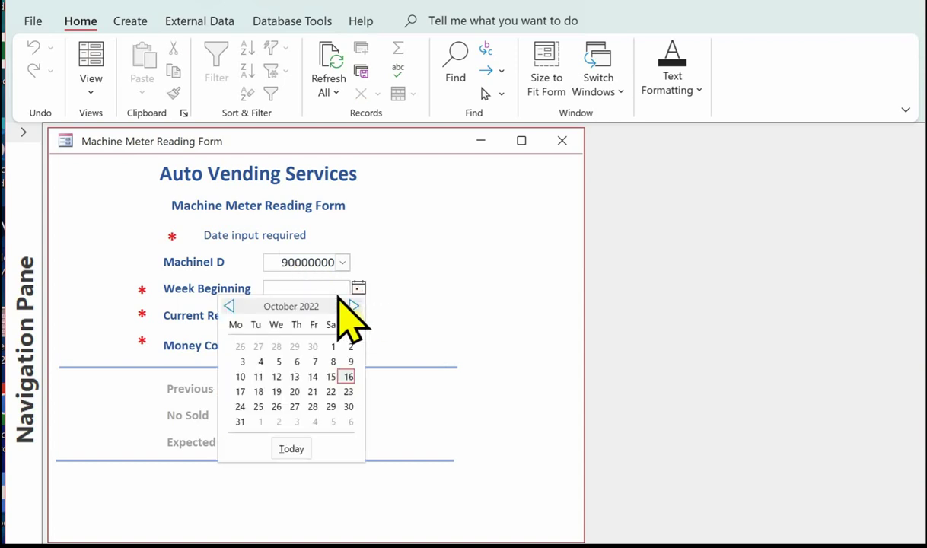
click(257, 376)
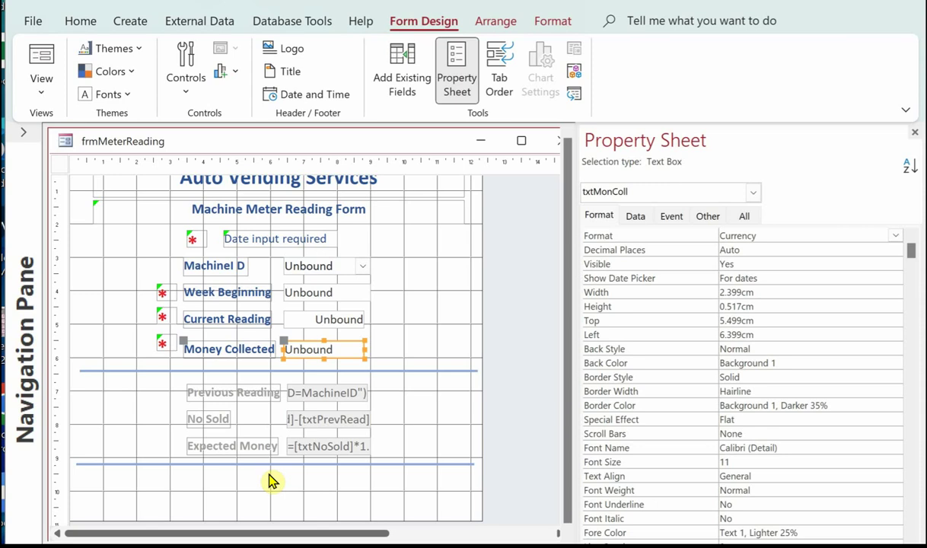
Add a text box about 4.4 cm wide and 0.5 cm high to the form, just below the lower blue line.
click(186, 90)
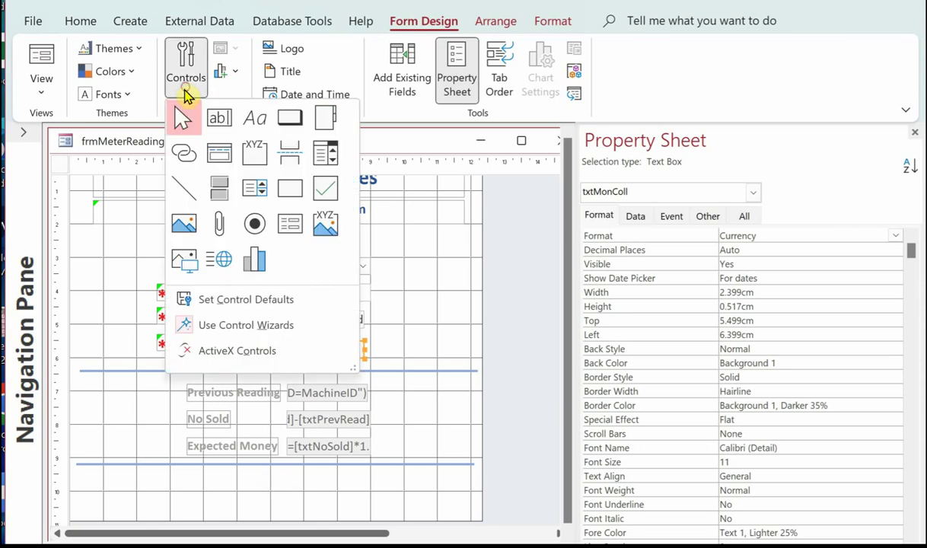
click(220, 122)
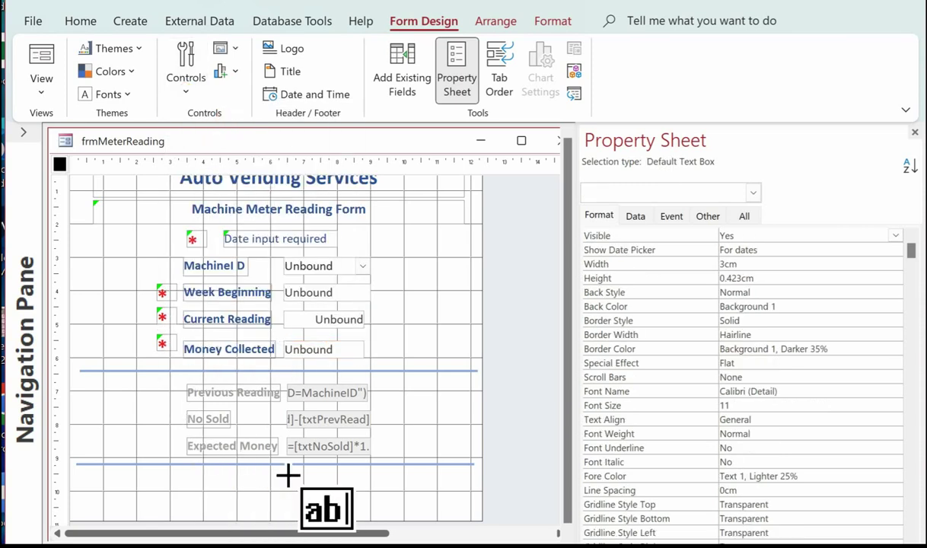
click(207, 474)
drag(207, 474, 353, 490)
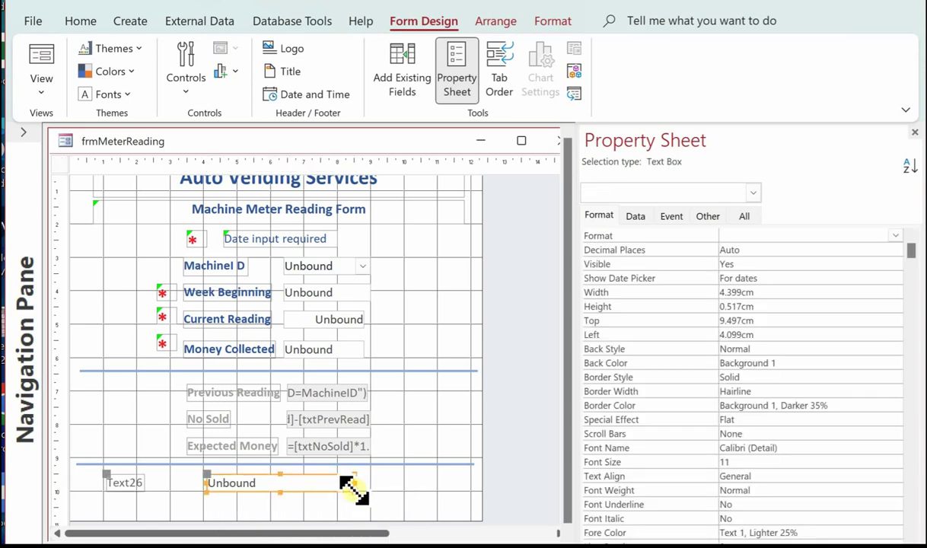
Delete the new text box's attached label and open the Expression Builder for the text box's Control Source.
click(106, 481)
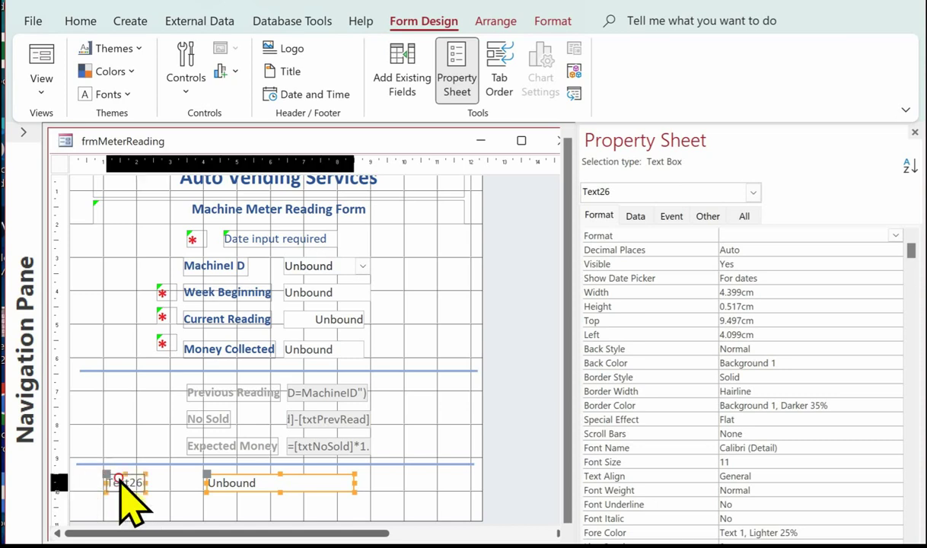
key(Delete)
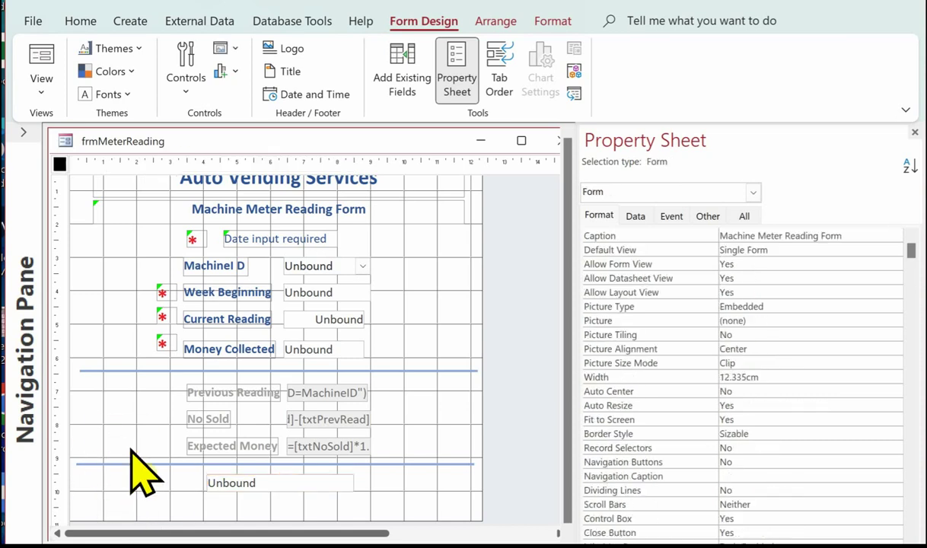
click(306, 486)
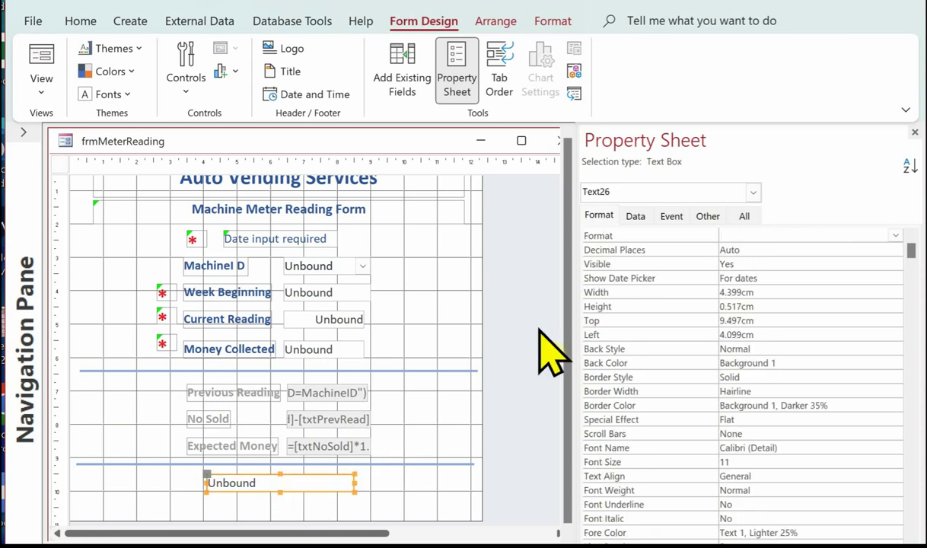
click(637, 216)
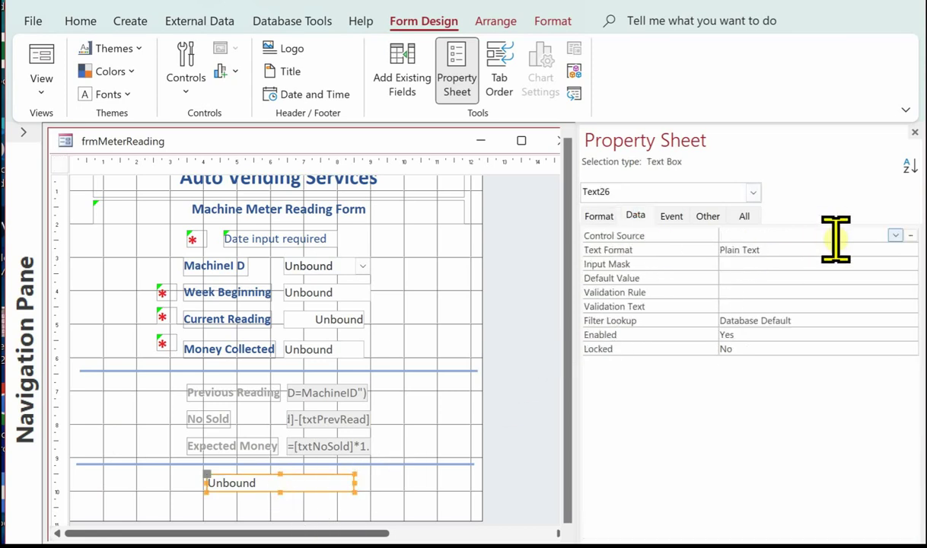
click(910, 235)
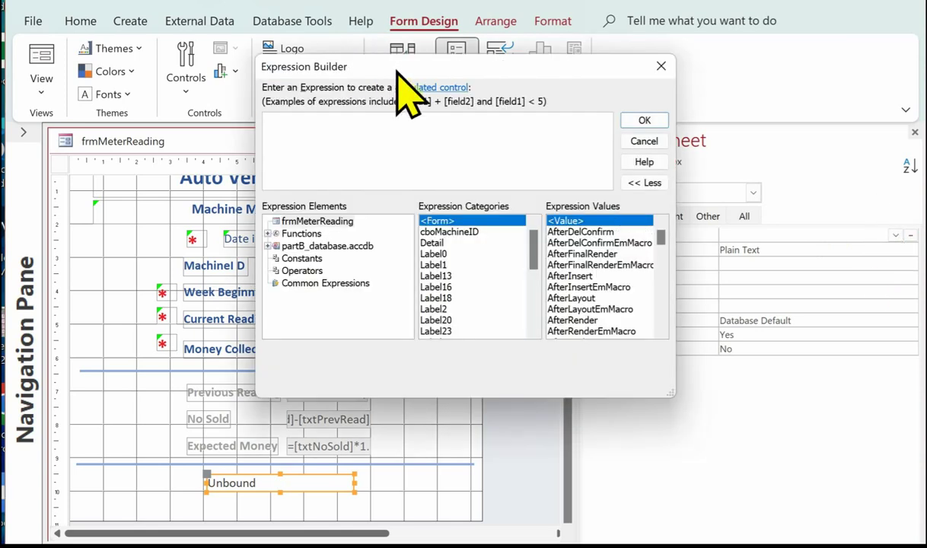
drag(394, 67, 610, 63)
click(499, 119)
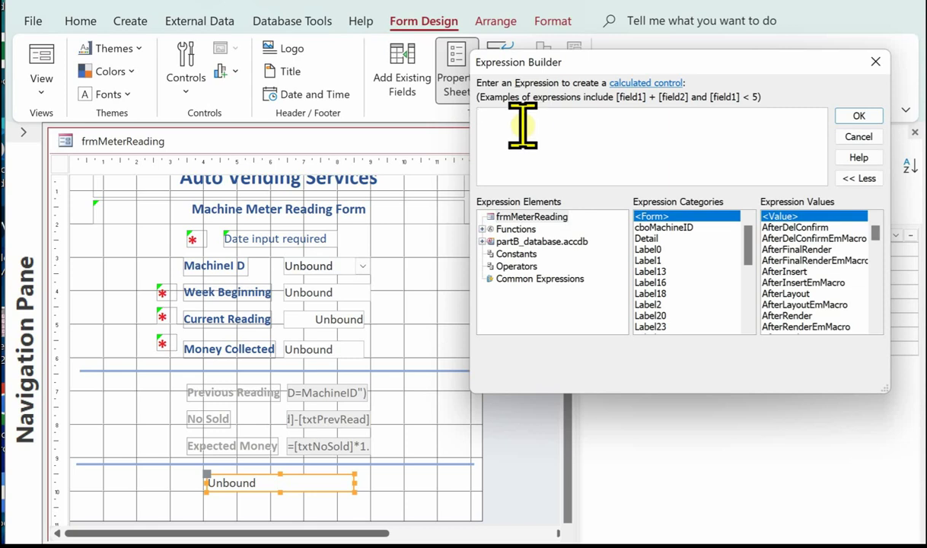
Start an IIf expression with the condition ([txtExpMon]-[txtMonColl])>10.
text(=ii)
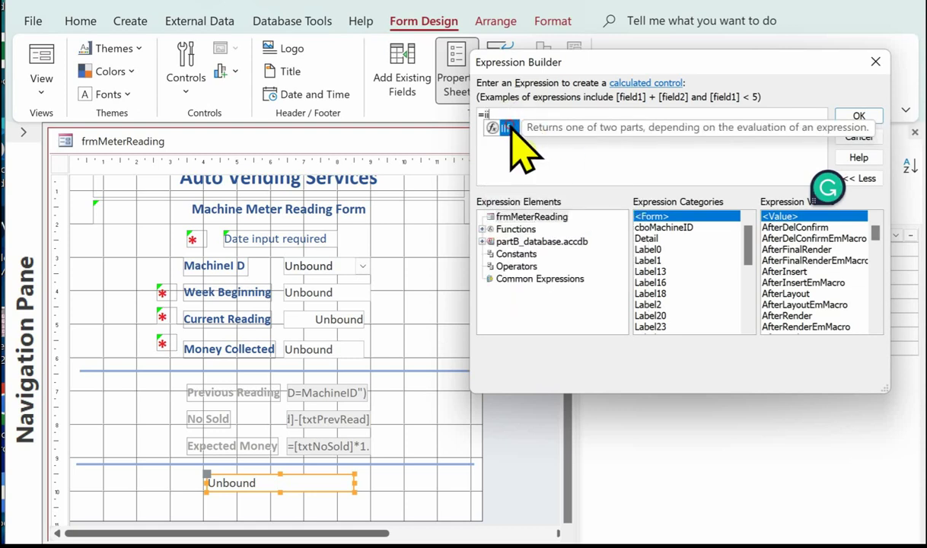
double_click(507, 128)
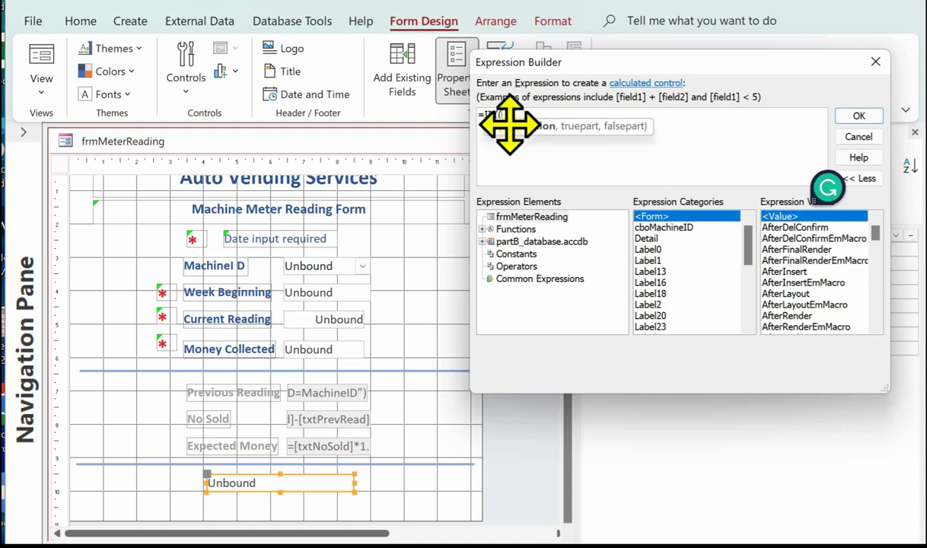
text(txt)
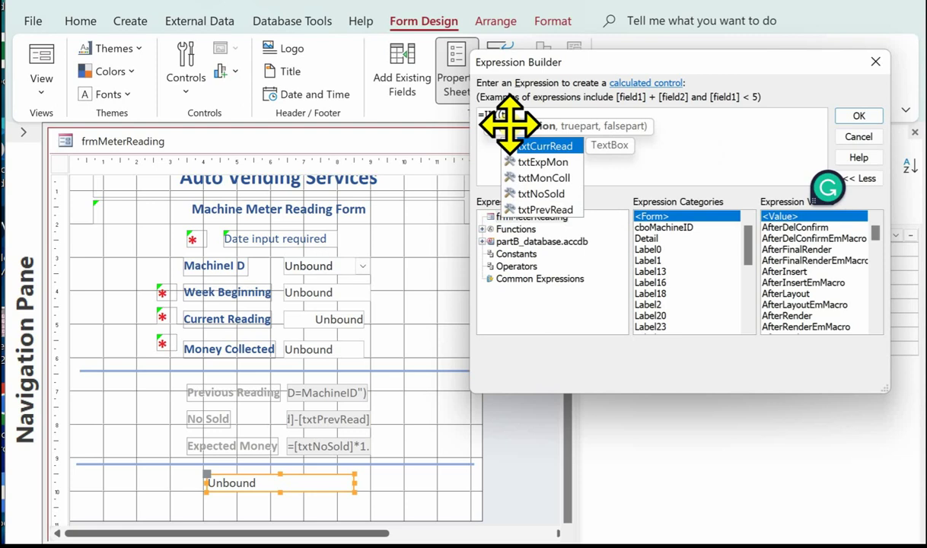
text(ExpMon)
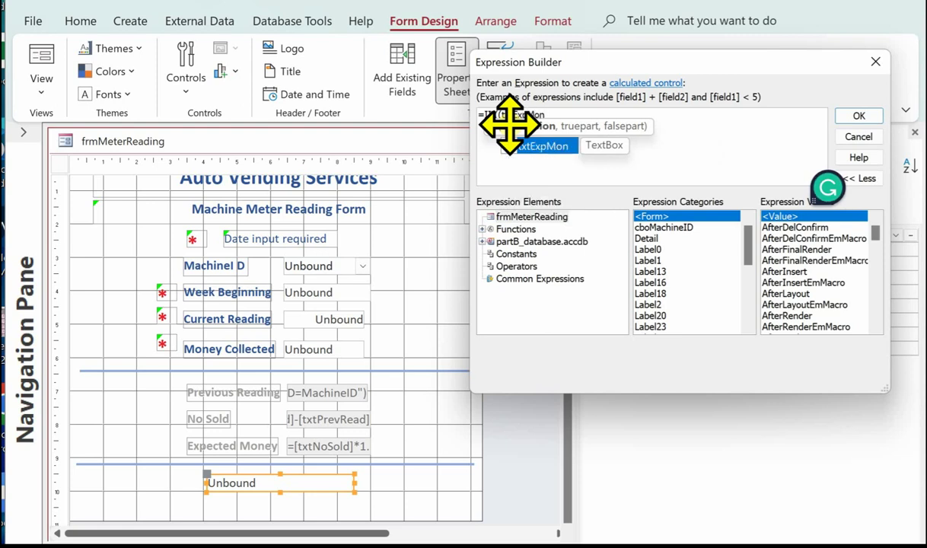
double_click(529, 149)
text(-)
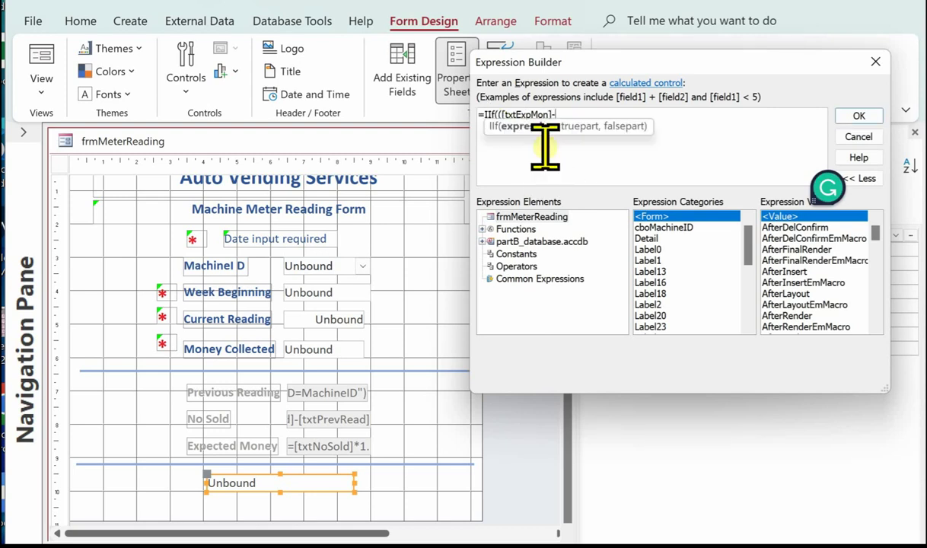
text(txt)
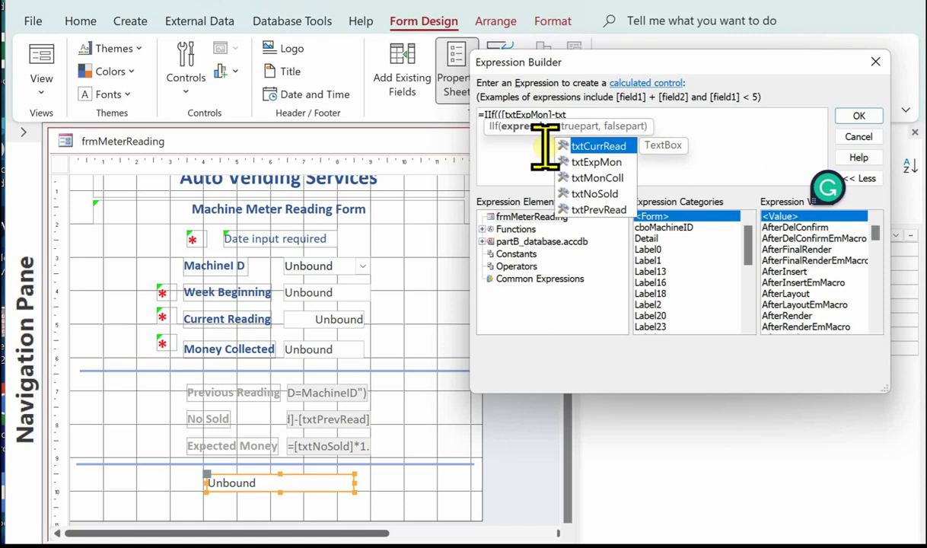
text(Mon)
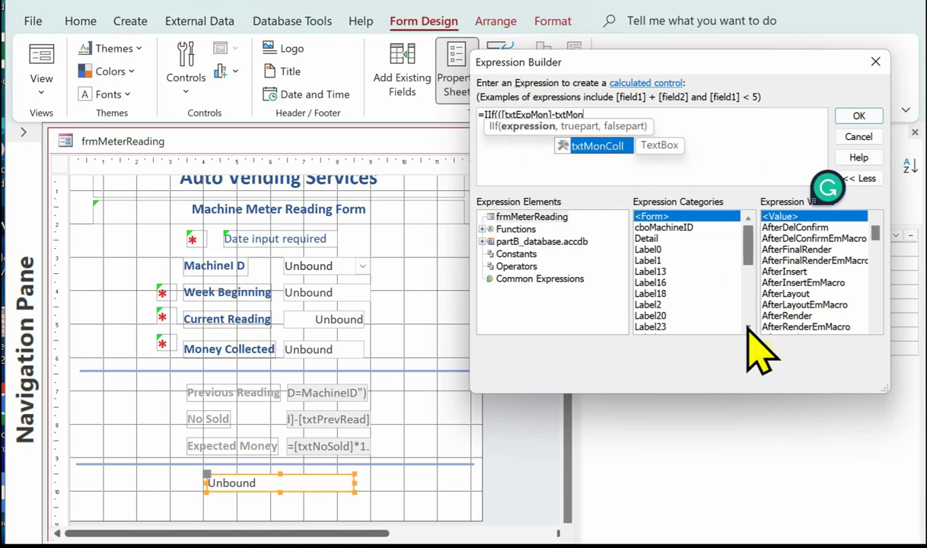
click(588, 145)
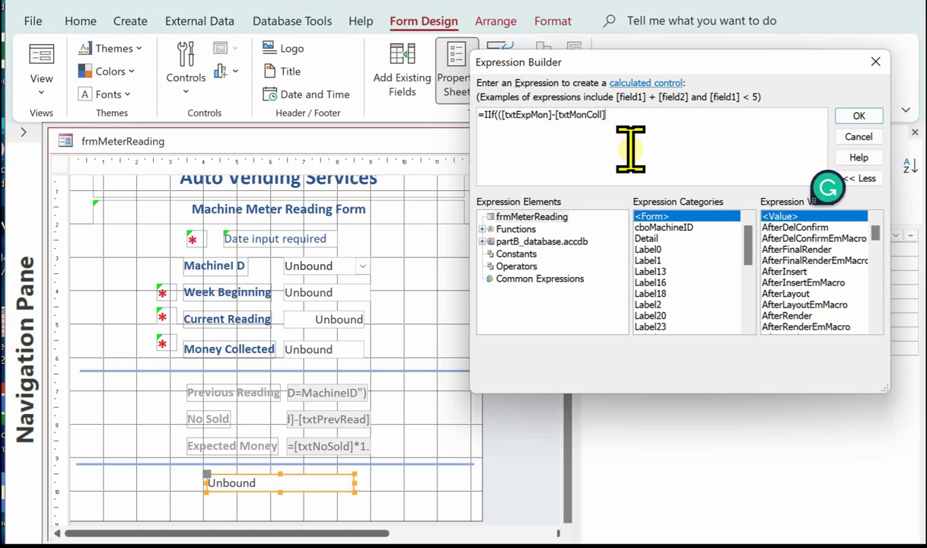
text())
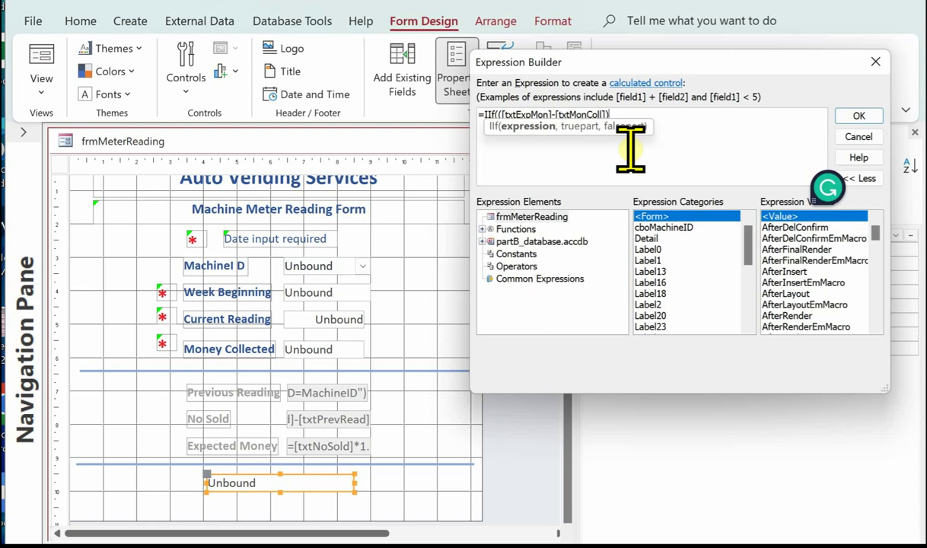
text(>10)
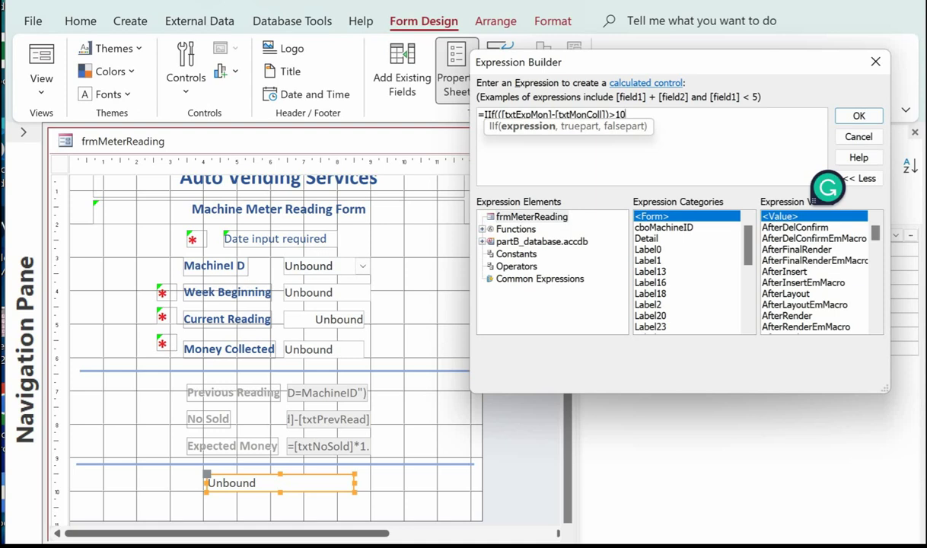
Complete the IIf expression with "Call Engineer" as the true part and an empty string "" as the false part, and accept it.
text(,)
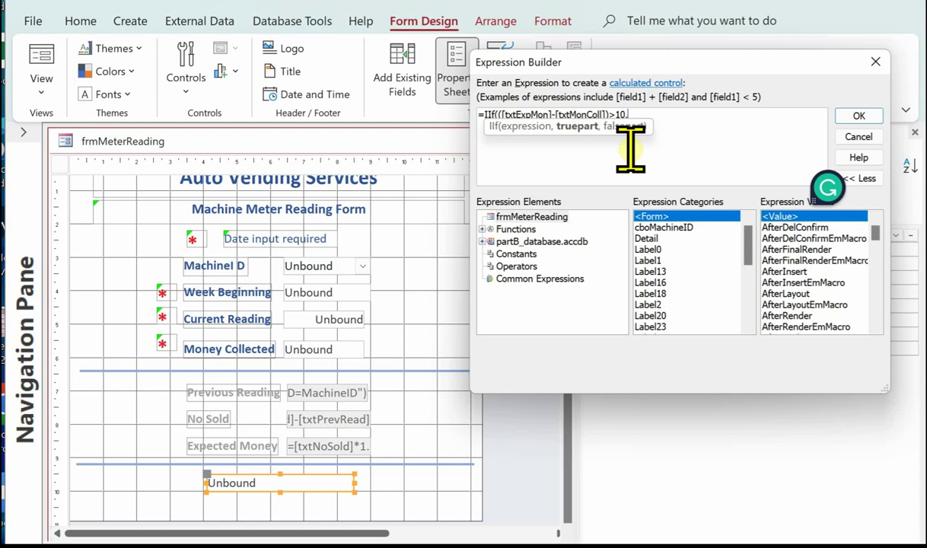
text("Call)
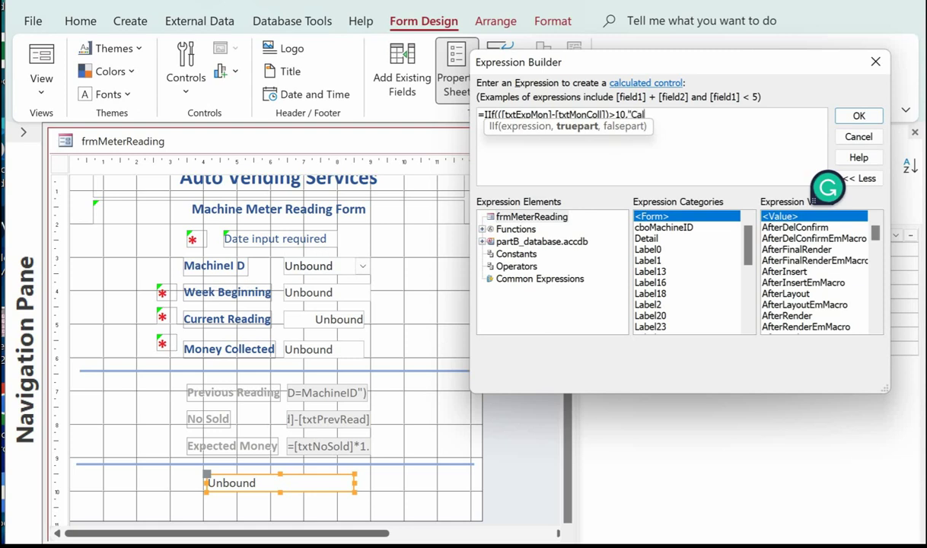
text( Engineer",)
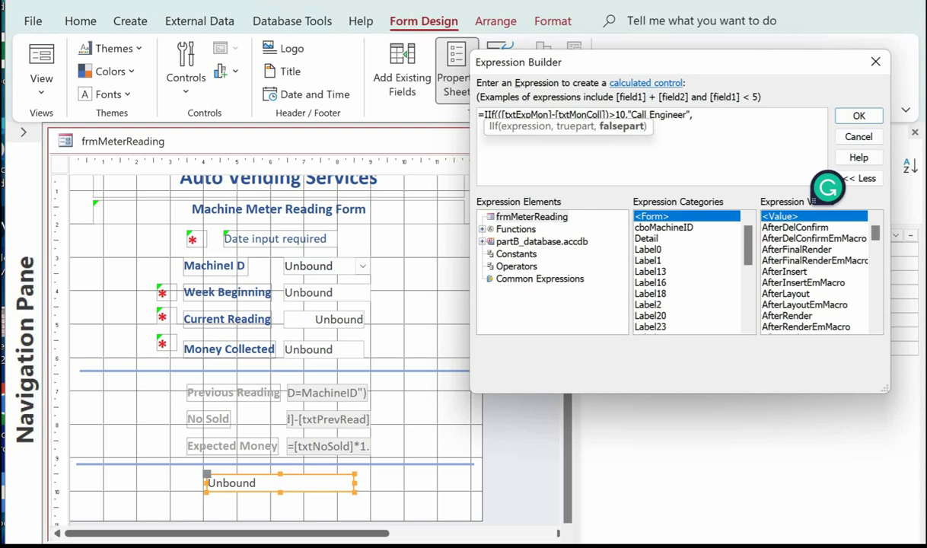
text(""))
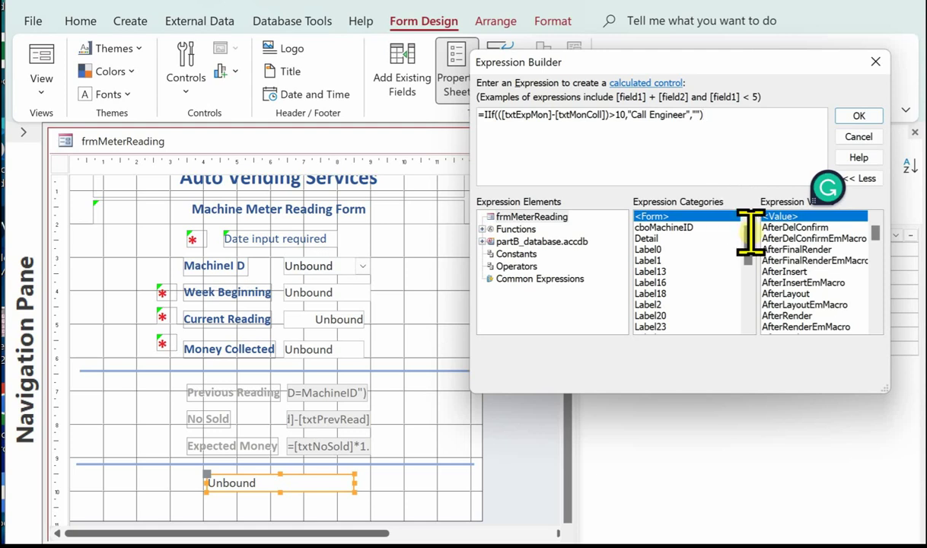
click(851, 117)
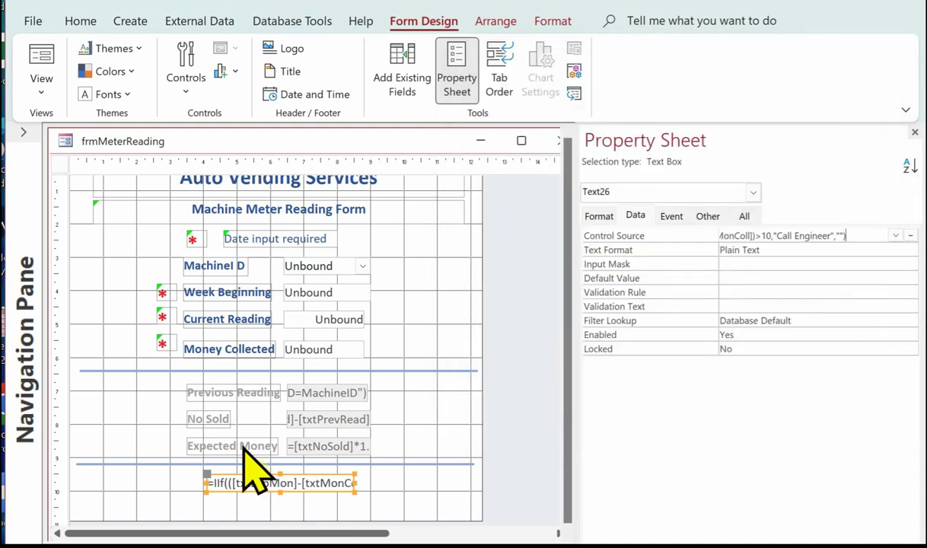
Make the contents of the Call Engineer text box bold and centred.
click(542, 23)
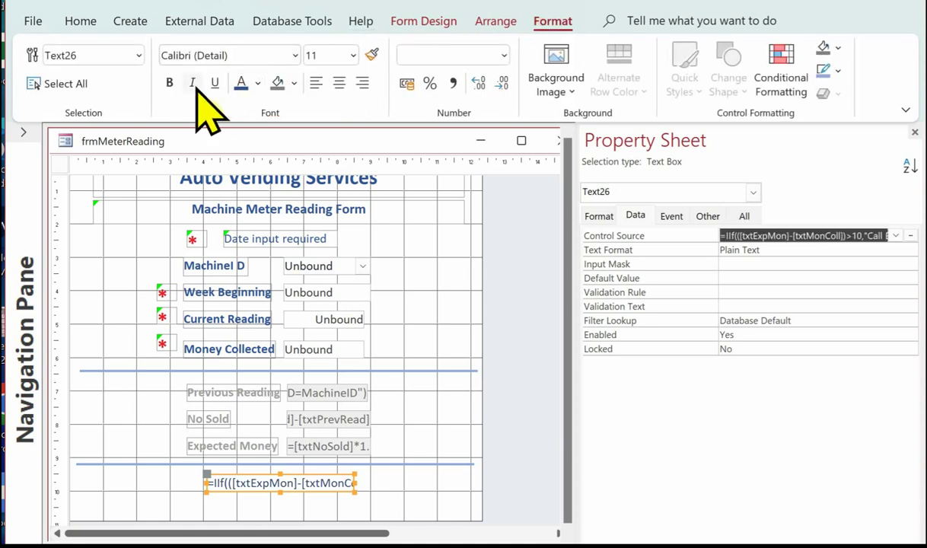
click(169, 82)
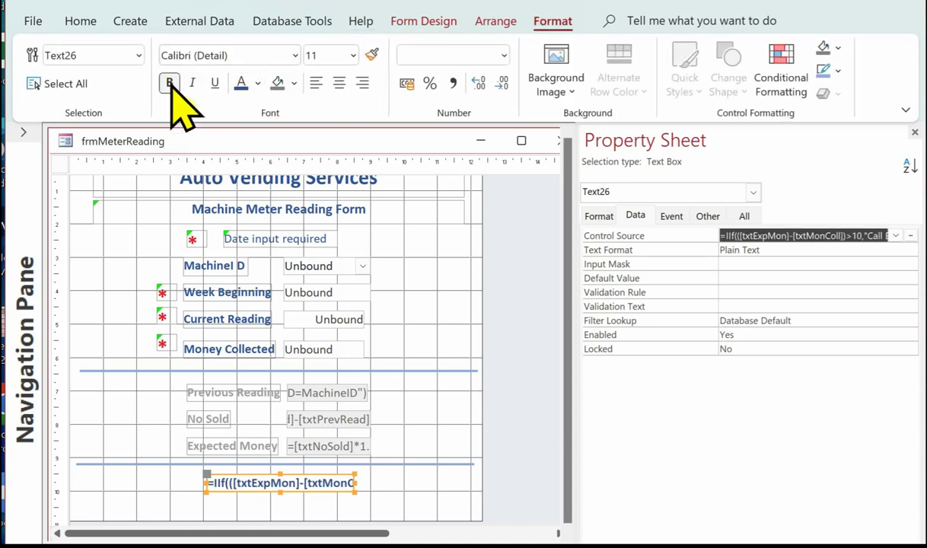
click(339, 82)
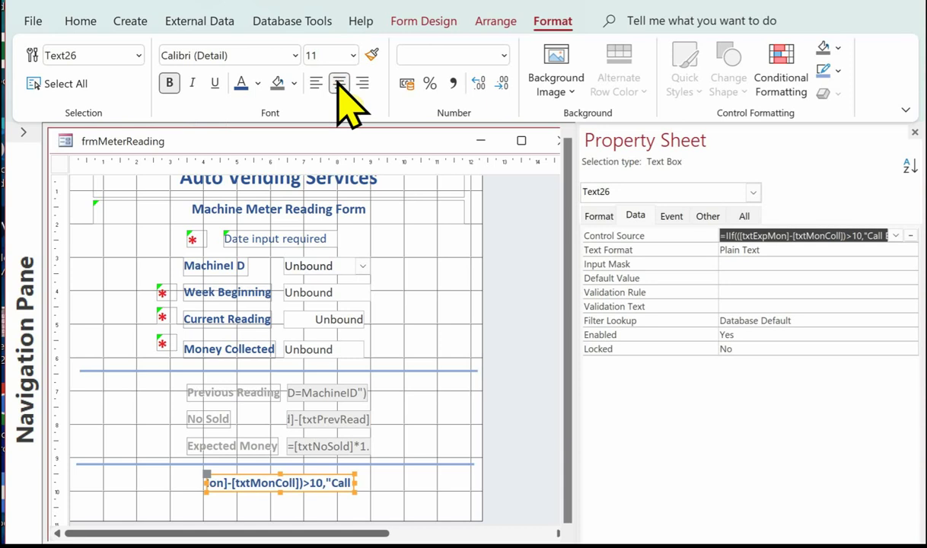
Test the Call Engineer text box in Form View by entering 32 for Money Collected.
click(426, 22)
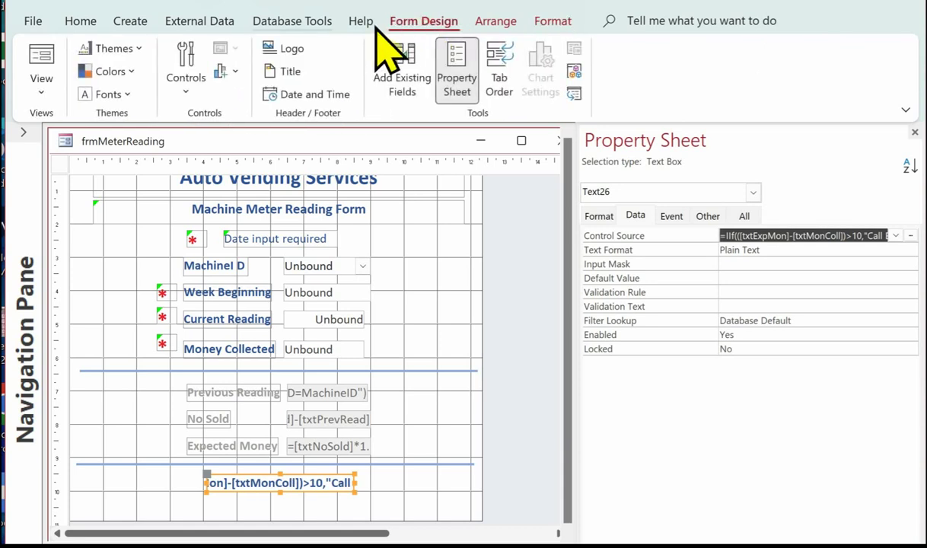
click(42, 56)
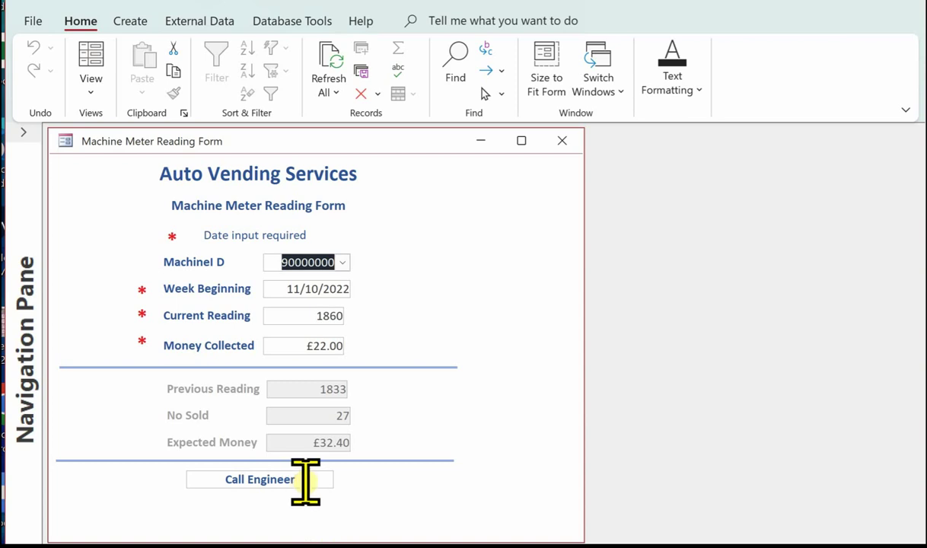
double_click(315, 344)
text(32)
key(Tab)
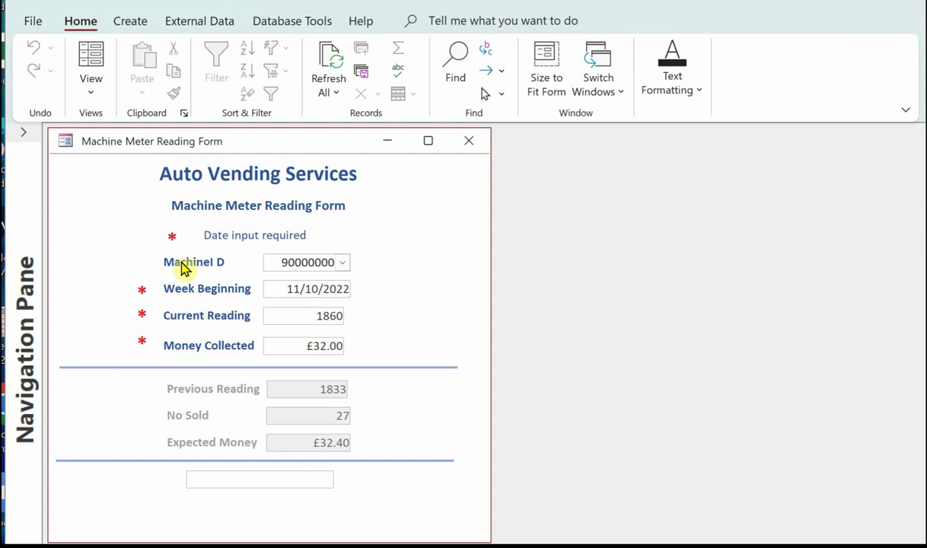
Back in Design View, copy the red asterisk label and place the copy beside the MachineID label, in line with the other asterisks.
click(87, 92)
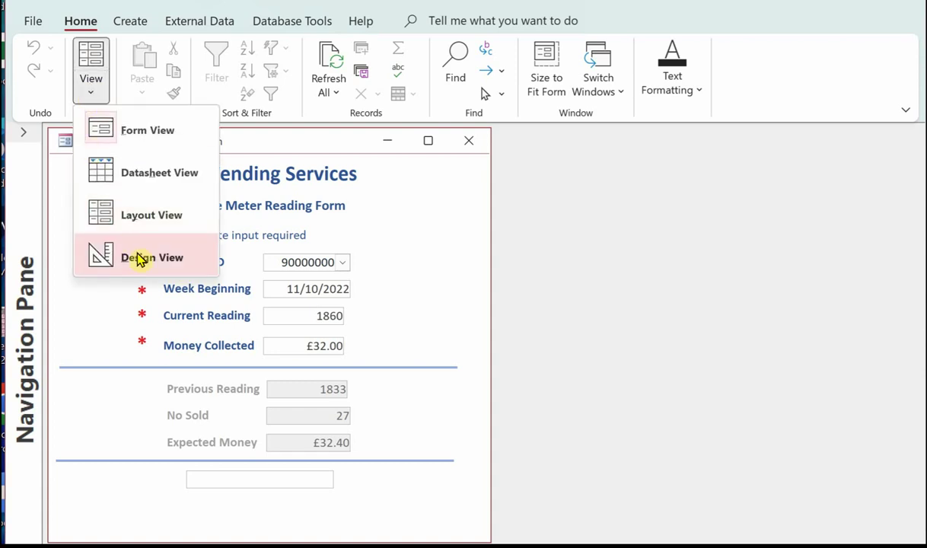
click(141, 257)
click(193, 271)
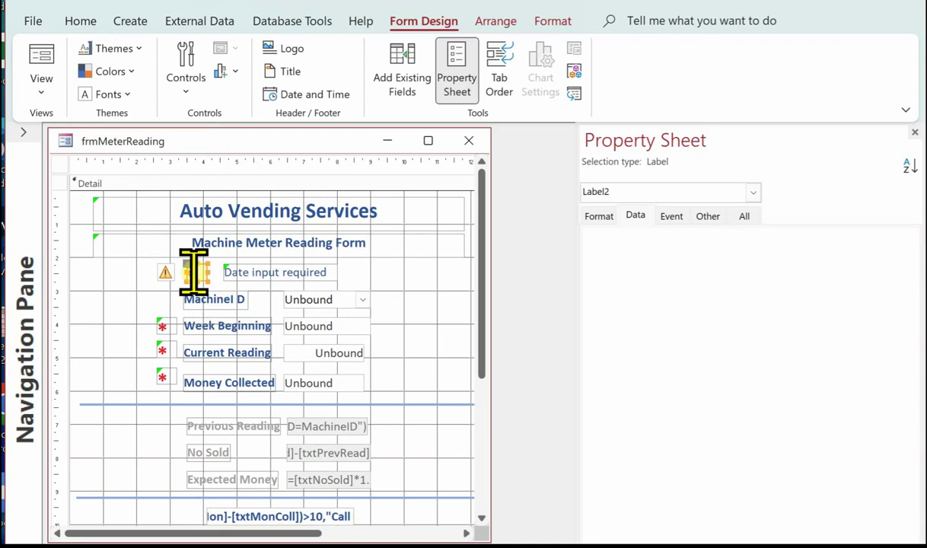
right_click(193, 271)
click(245, 261)
right_click(137, 271)
click(176, 321)
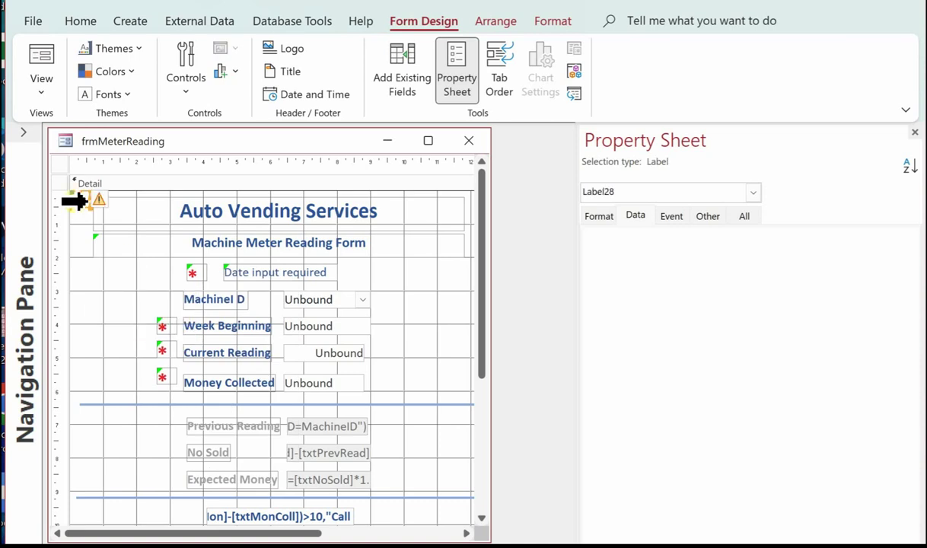
drag(78, 192, 166, 291)
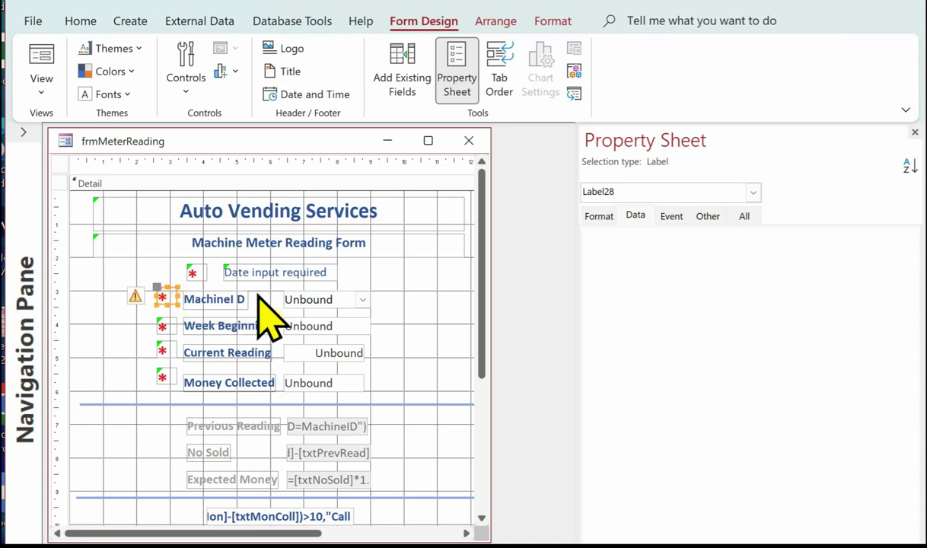
key(Right)
key(Down)
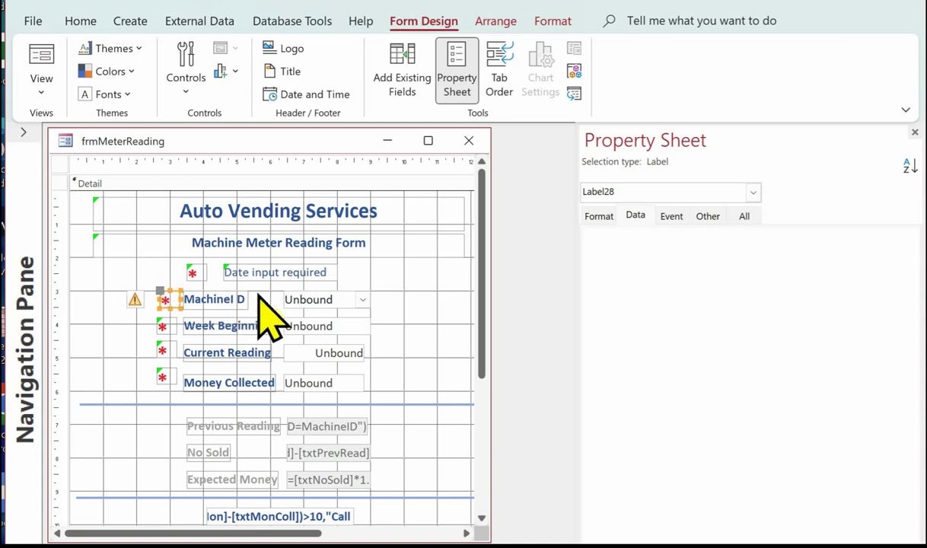
key(Left)
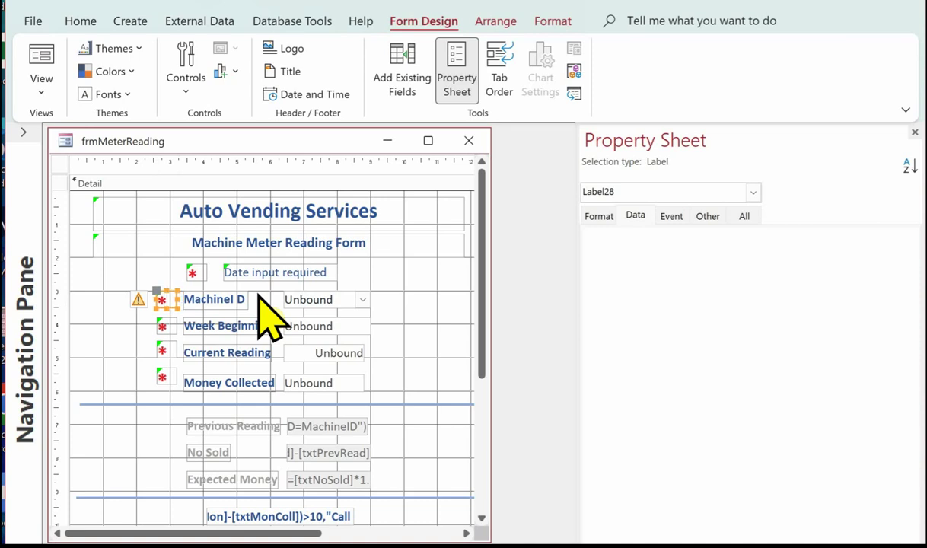
Correct the spacing of the machine label's caption to "Machine ID" and save the form.
click(236, 300)
click(232, 298)
key(Delete)
text(I)
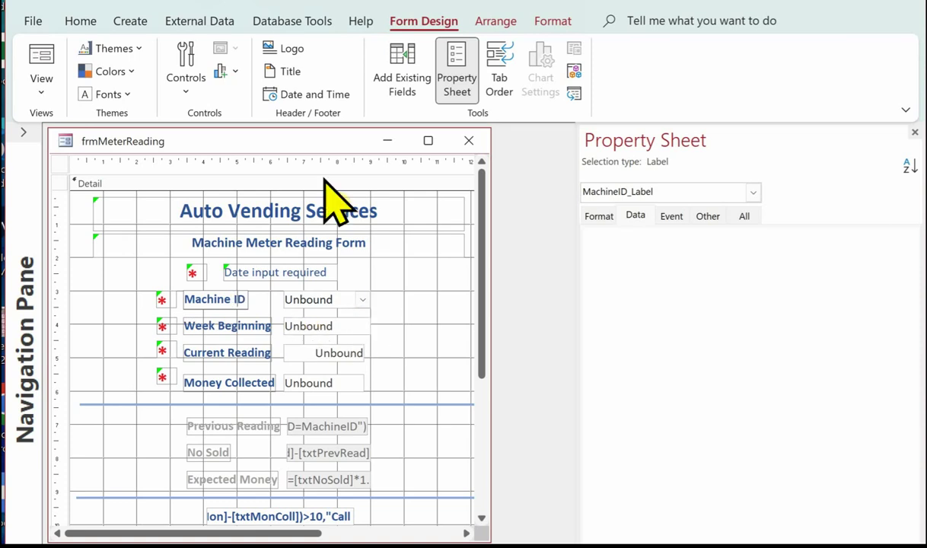
right_click(282, 135)
click(361, 151)
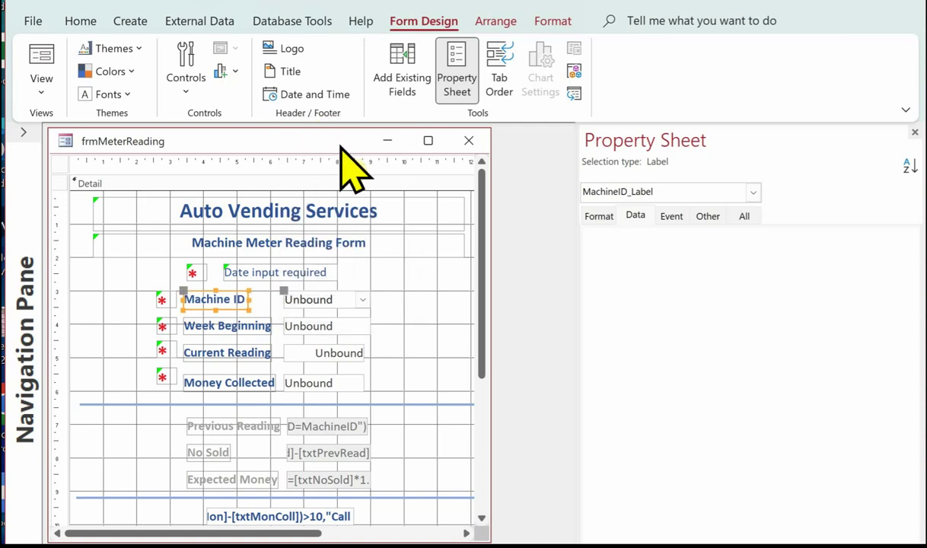
Test the Call Engineer text box in Form View with Machine ID 90000001, Current Reading 3600 and Money Collected 109.
key(F5)
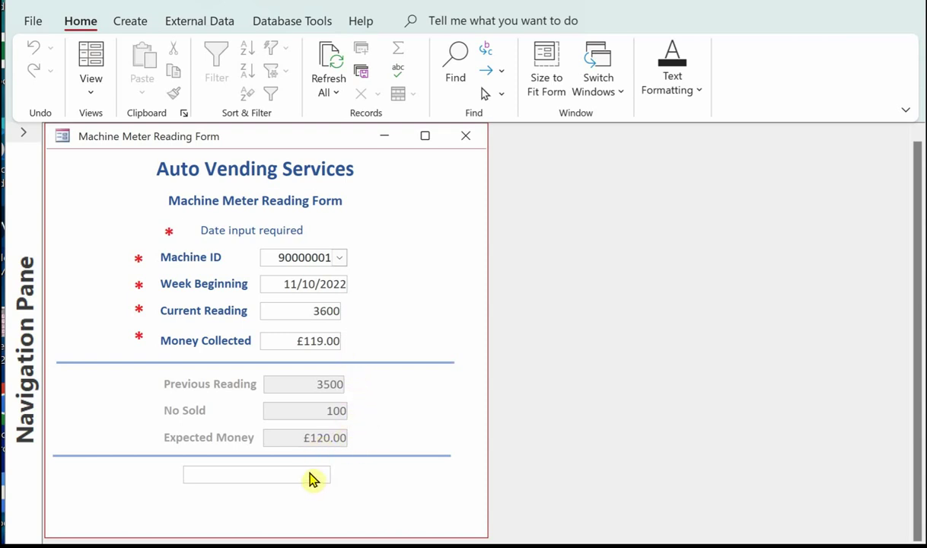
click(293, 340)
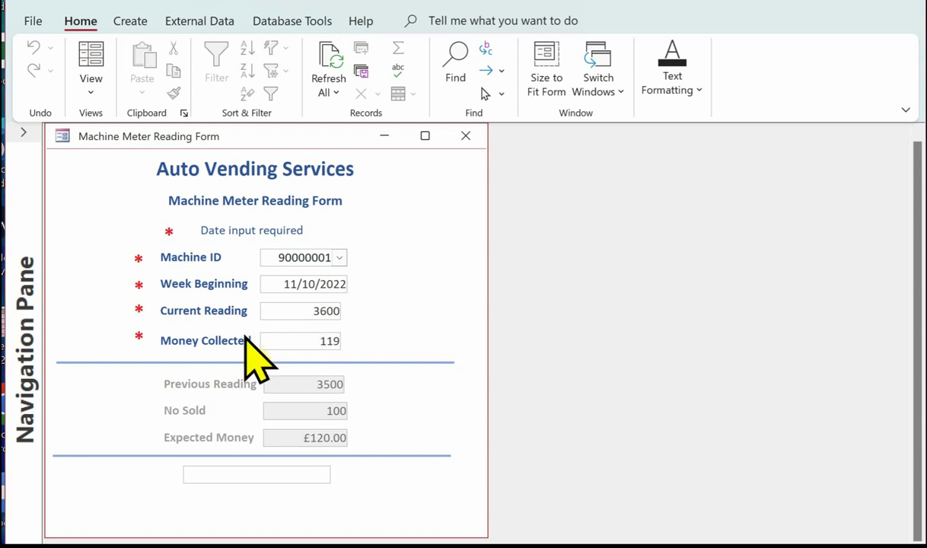
key(Delete)
key(Delete)
key(Delete)
text(109)
key(Tab)
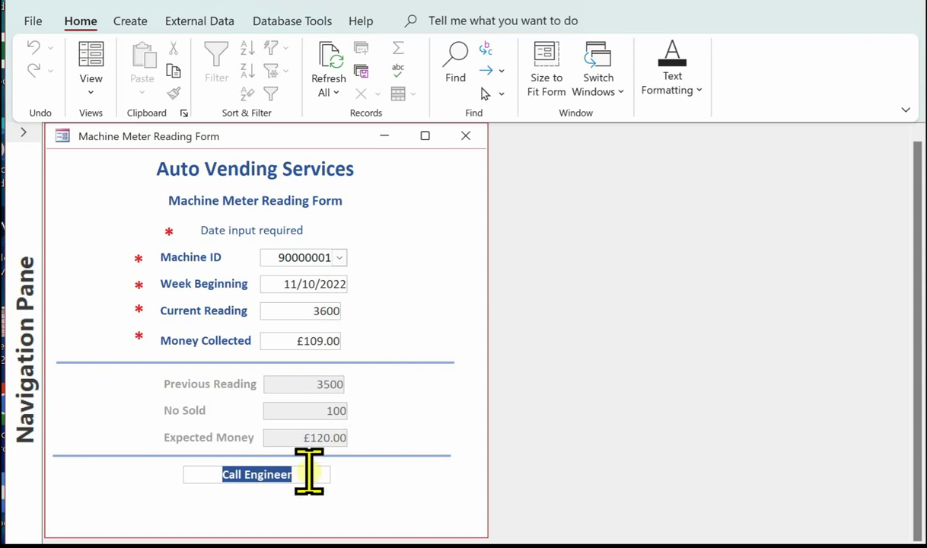
click(268, 440)
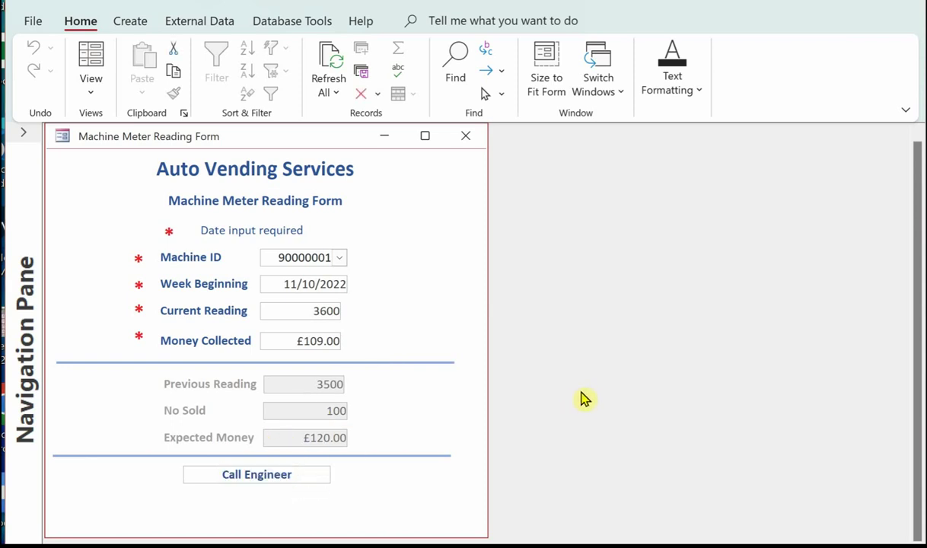